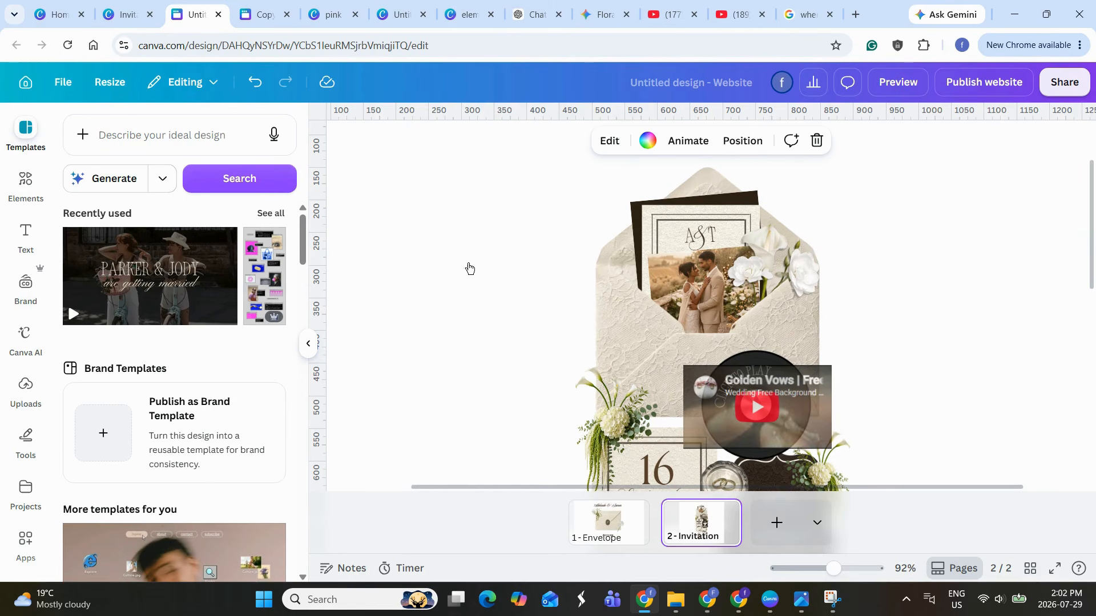
Examine the gradient text colour and style of the second monogram letter on the envelope page's wax seal
click(619, 544)
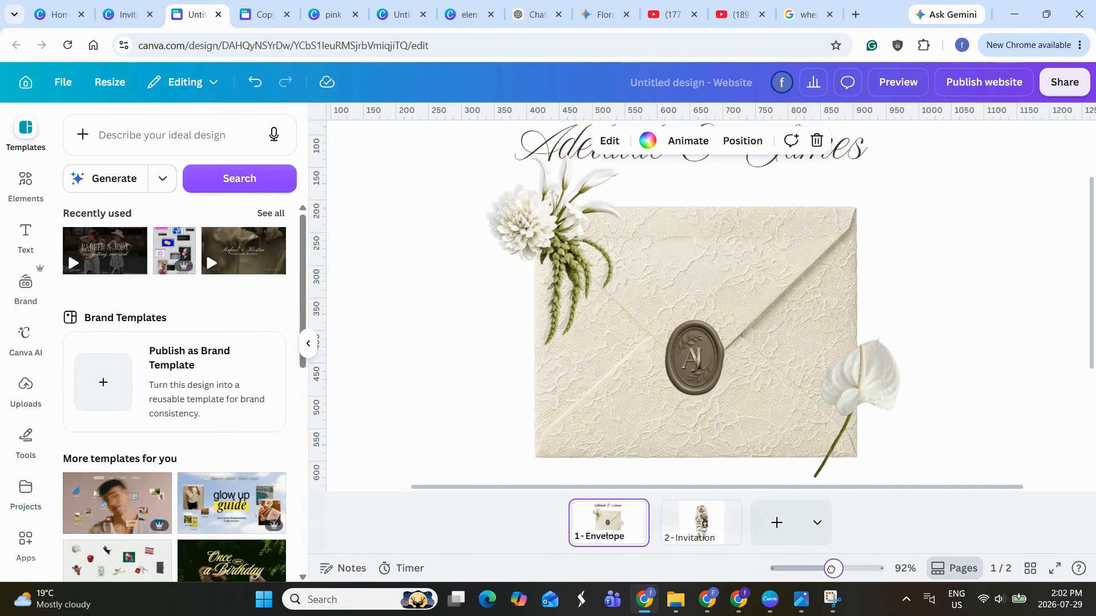
drag(831, 569, 824, 569)
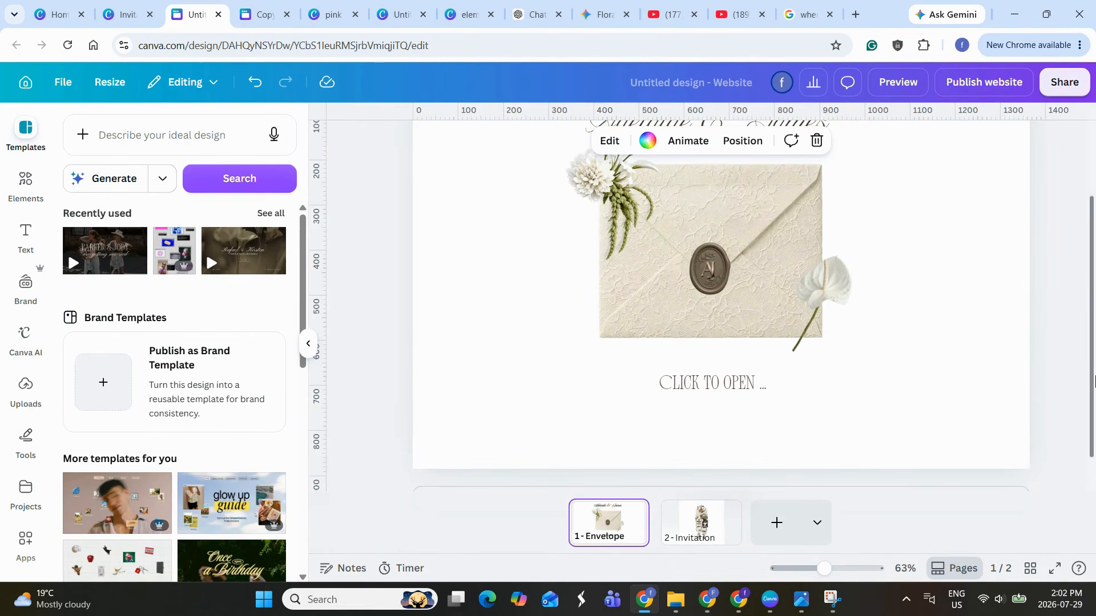
drag(1094, 381, 1095, 324)
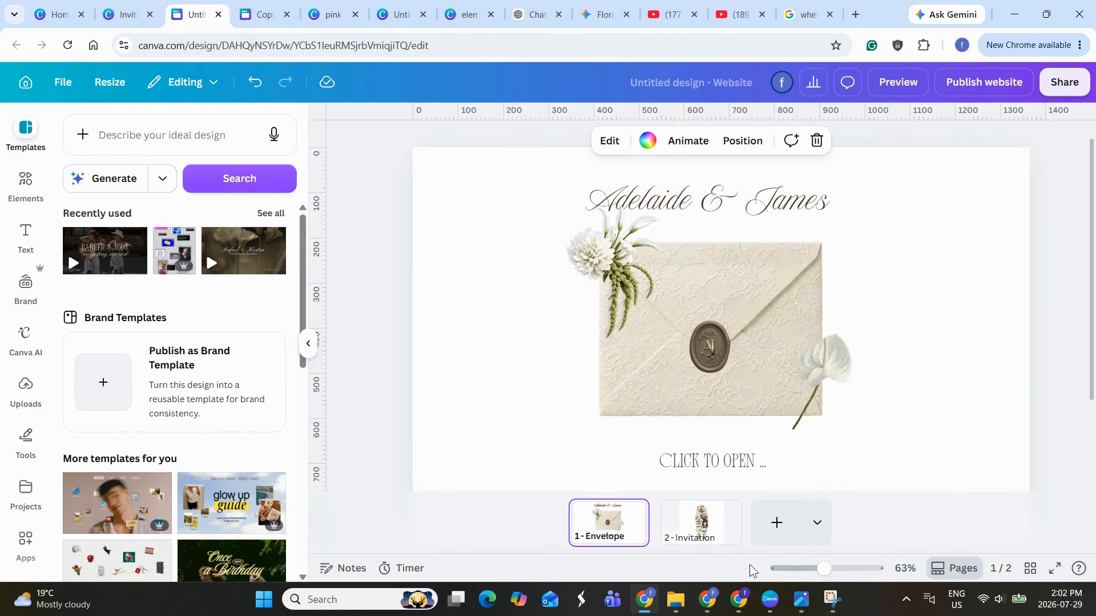
drag(823, 566, 840, 568)
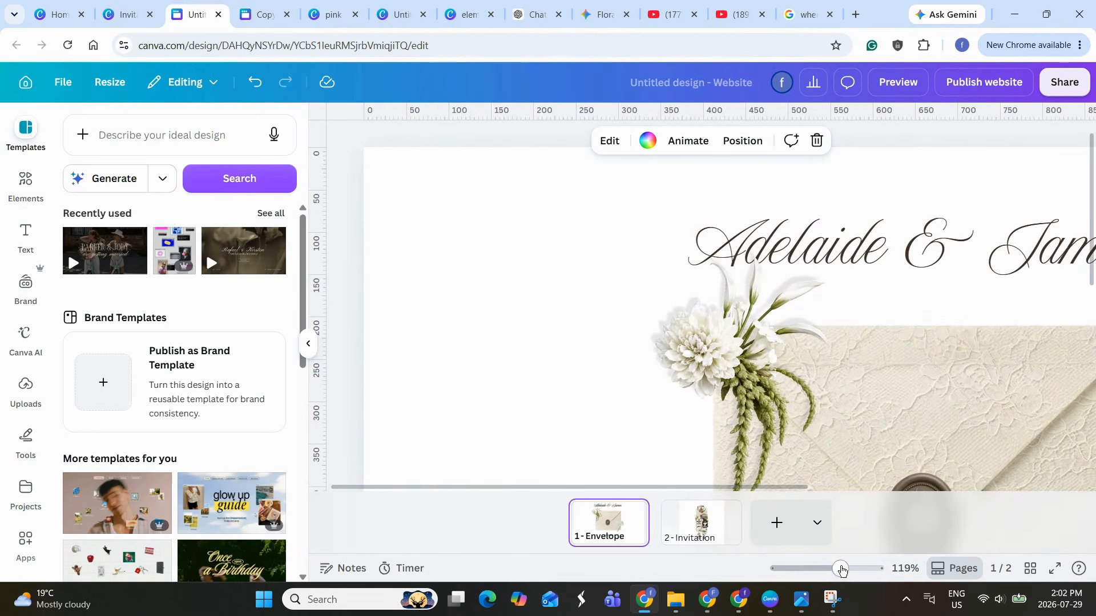
drag(725, 485, 850, 477)
drag(1094, 229, 1094, 311)
click(731, 327)
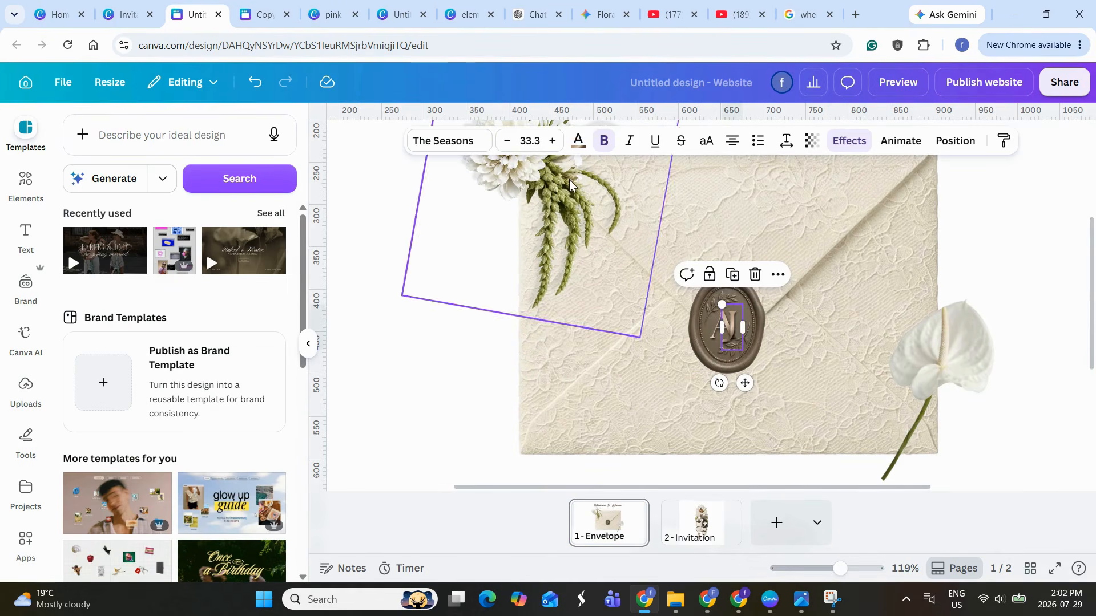
click(578, 140)
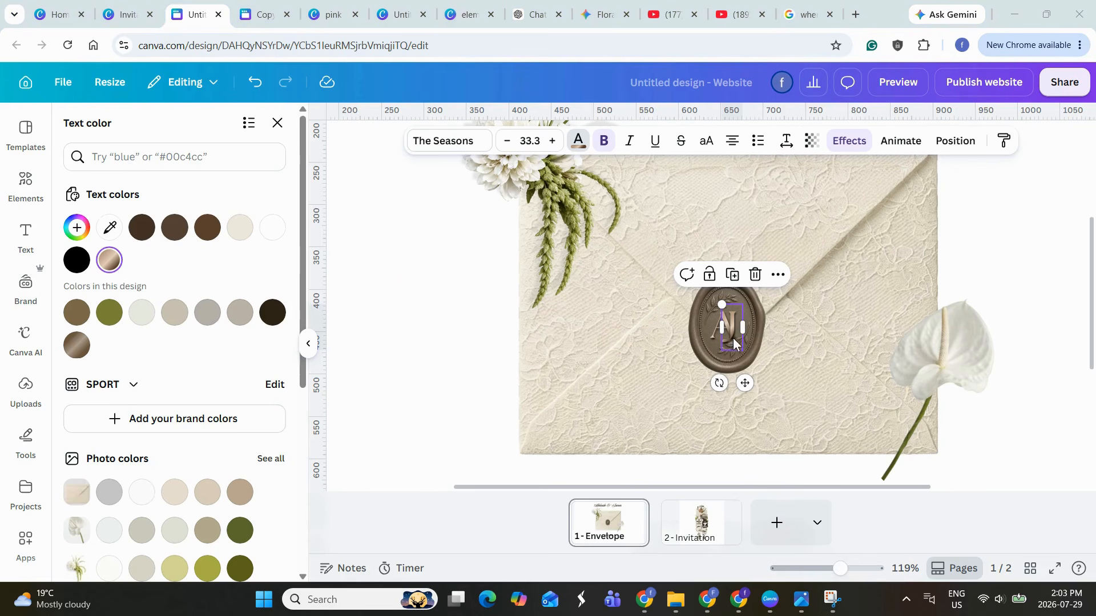
click(76, 228)
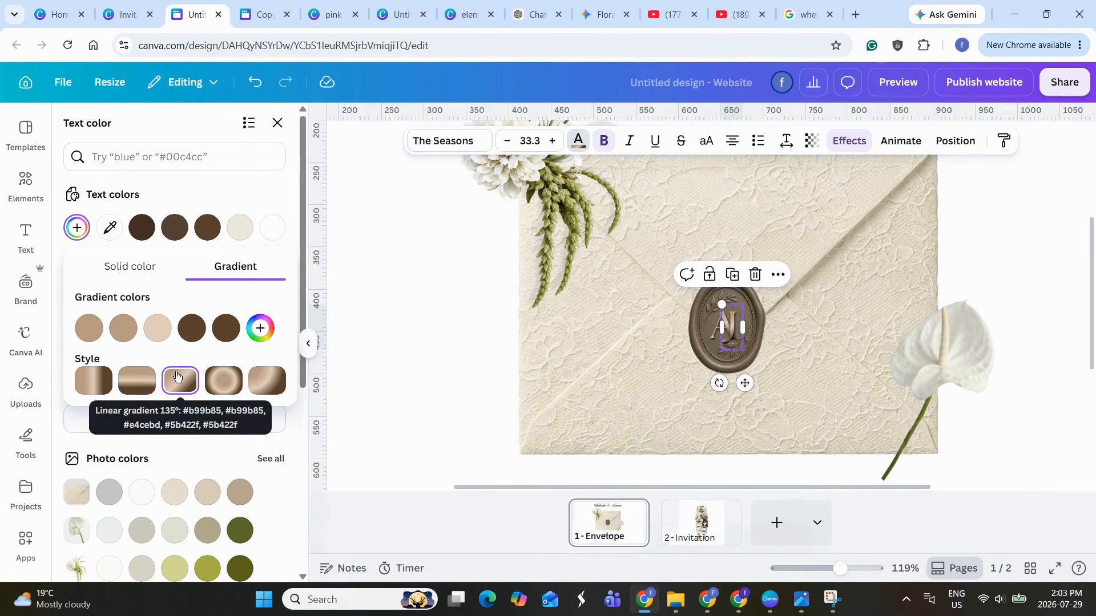
click(651, 363)
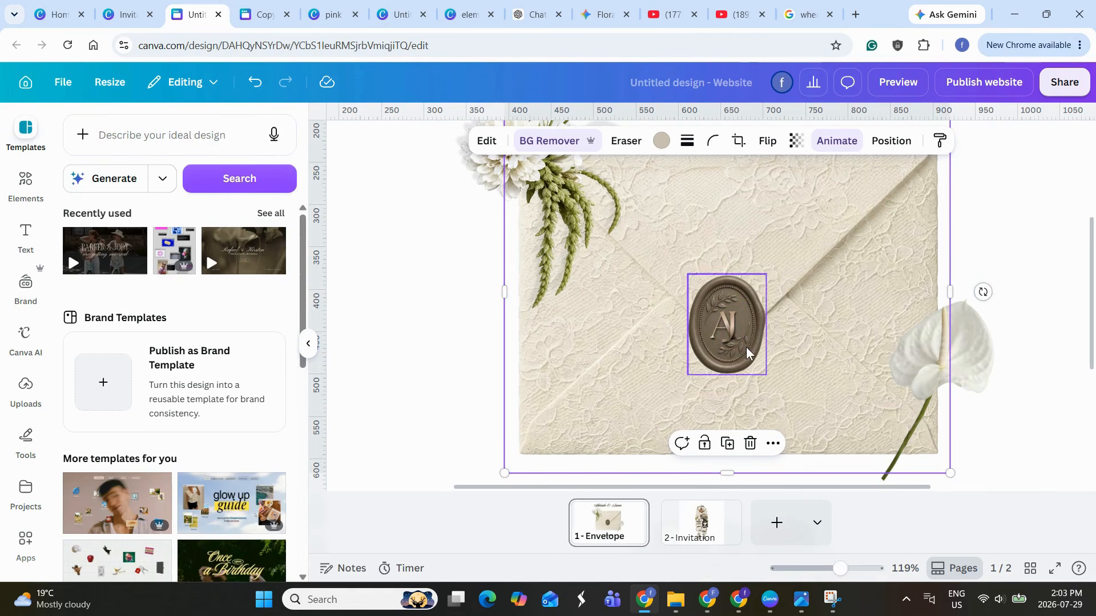
Move the couple's names heading slightly up above the envelope and check the site in the mobile preview
drag(835, 569, 824, 569)
scroll(1094, 316, up, 3)
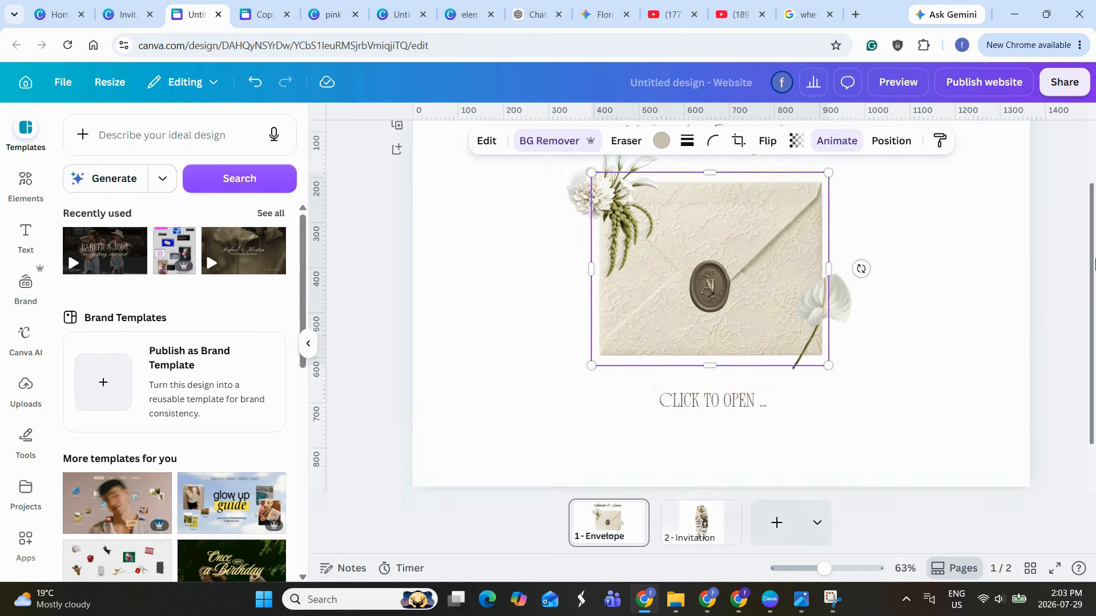
click(766, 219)
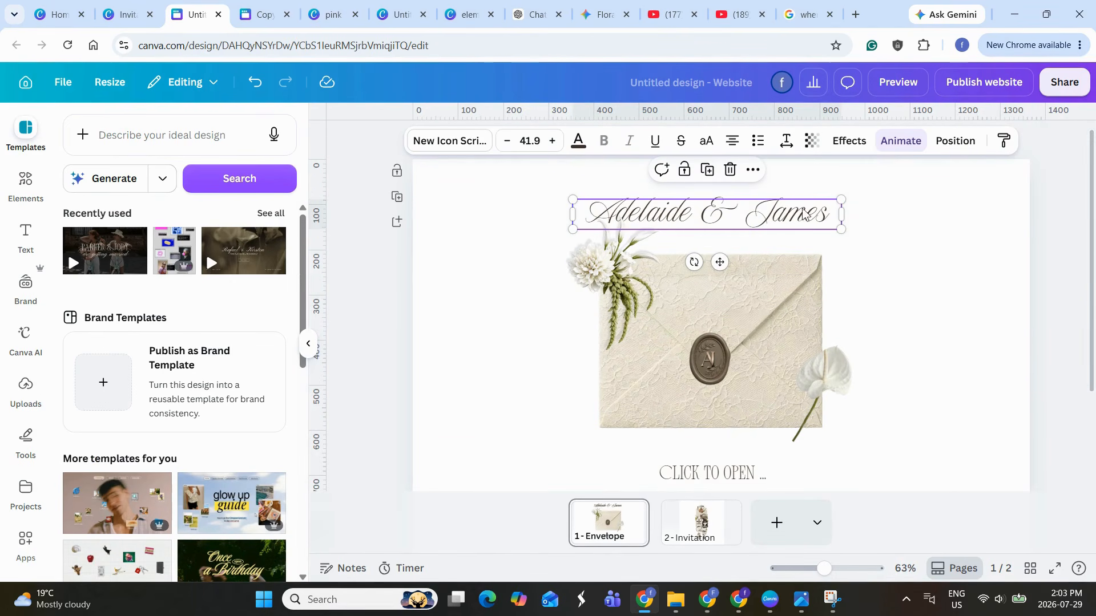
mouse_move(792, 218)
mouse_down()
mouse_move(791, 192)
mouse_move(793, 210)
mouse_up()
click(897, 82)
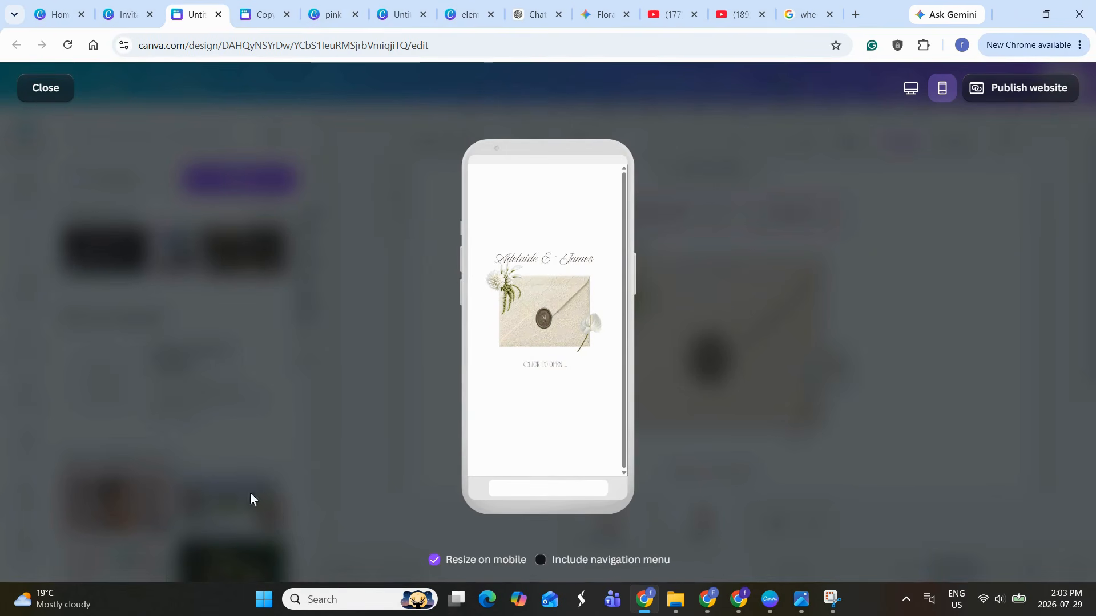
click(113, 89)
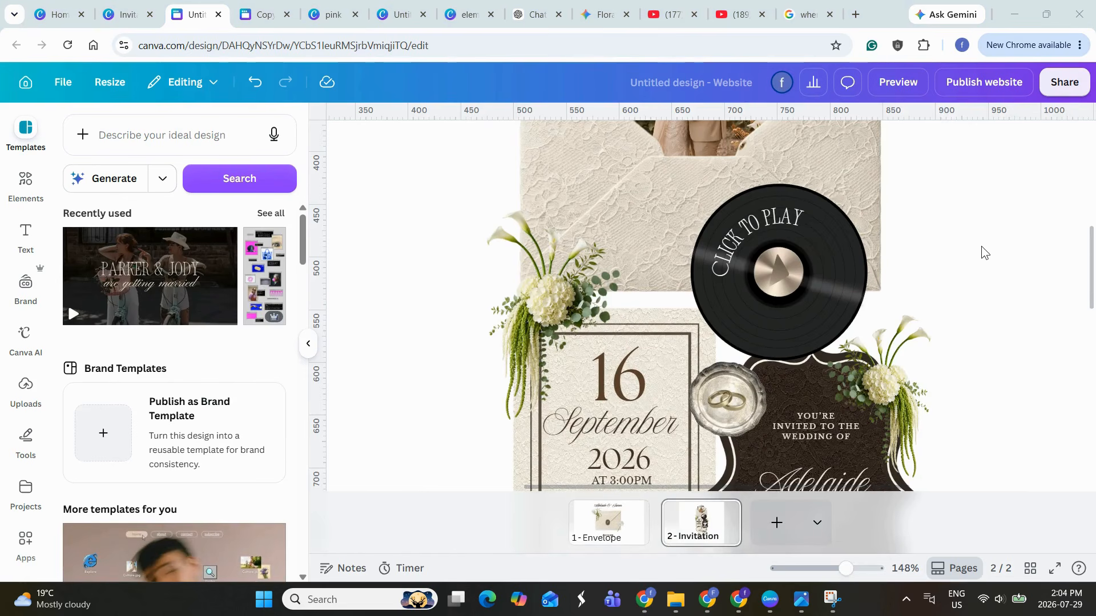
Copy the Golden Vows wedding music video's link from YouTube and open the Embed app back in the Canva invitation design
click(730, 16)
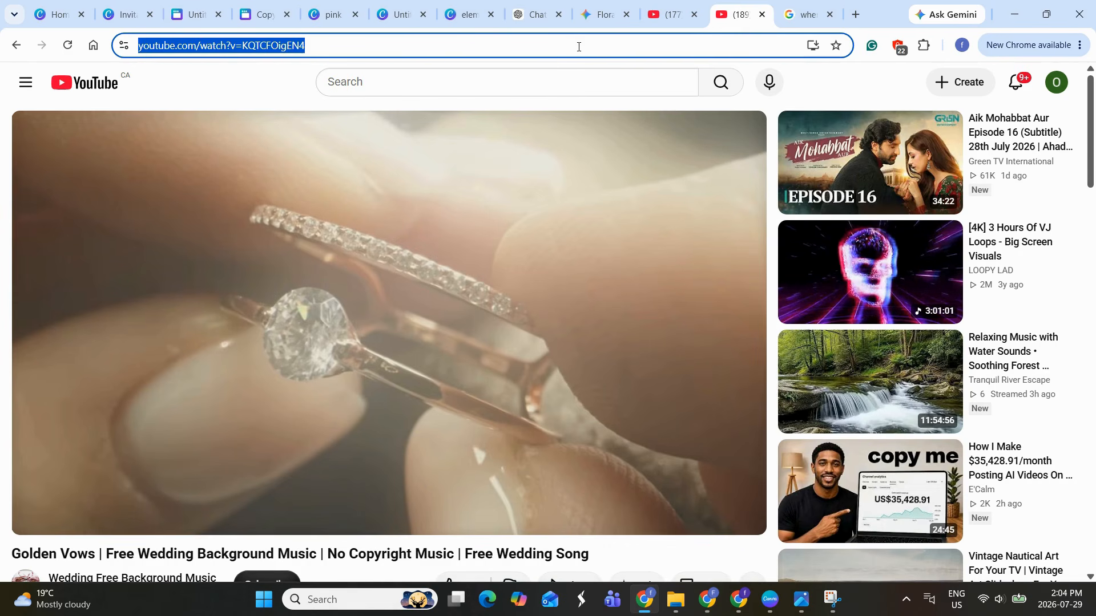
click(203, 21)
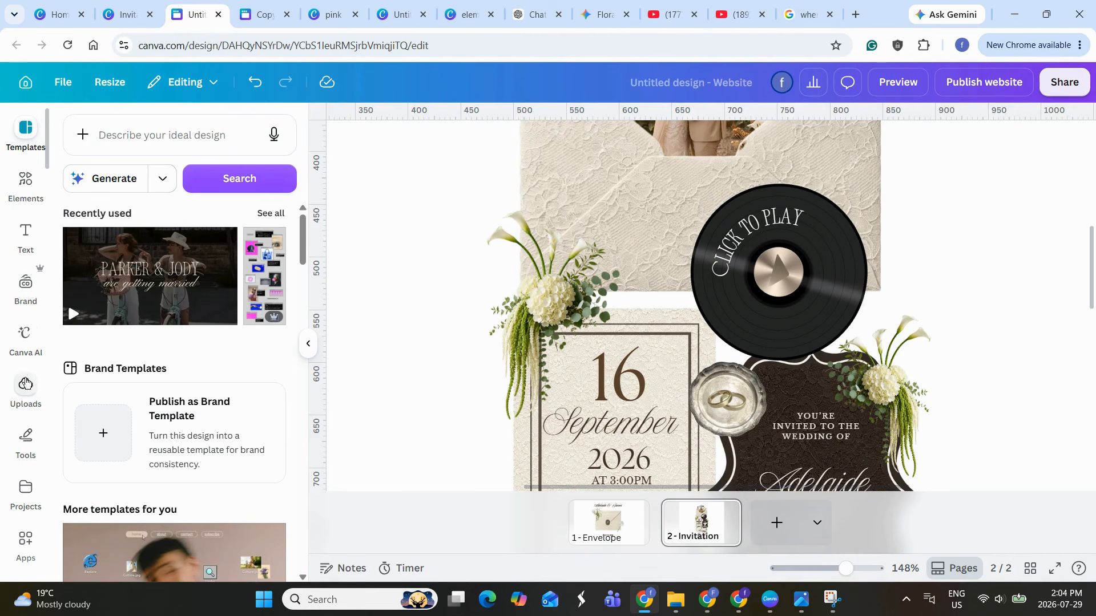
click(26, 537)
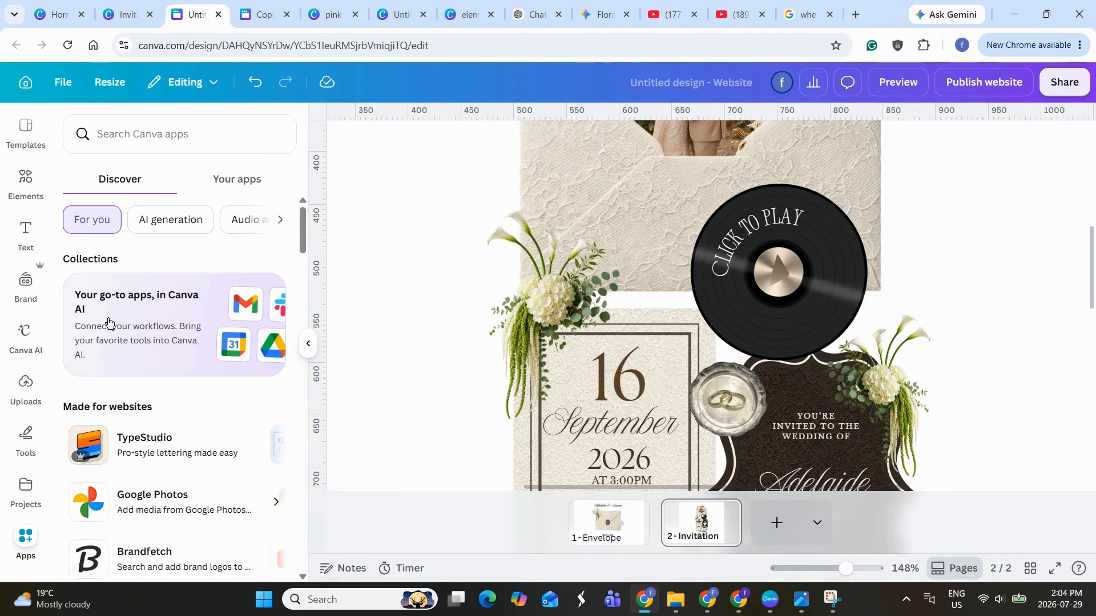
click(205, 139)
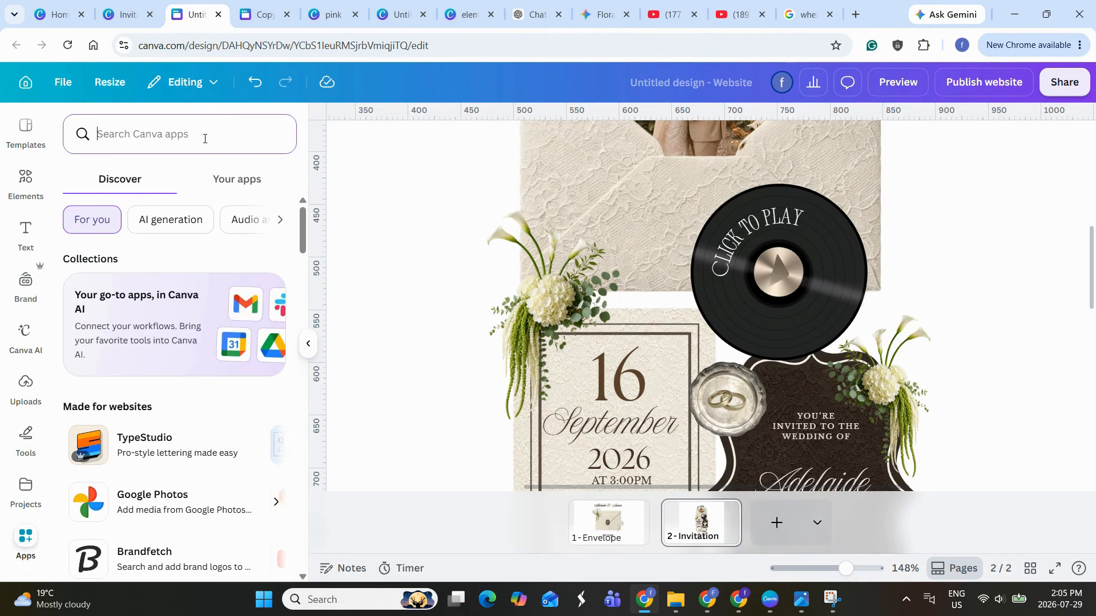
text(embed)
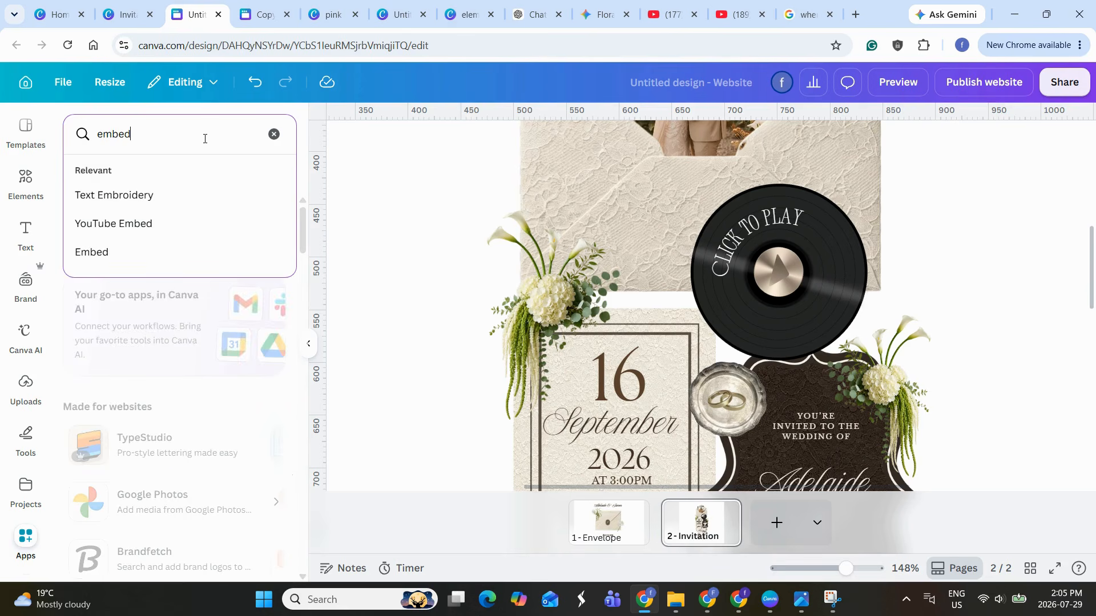
key(Return)
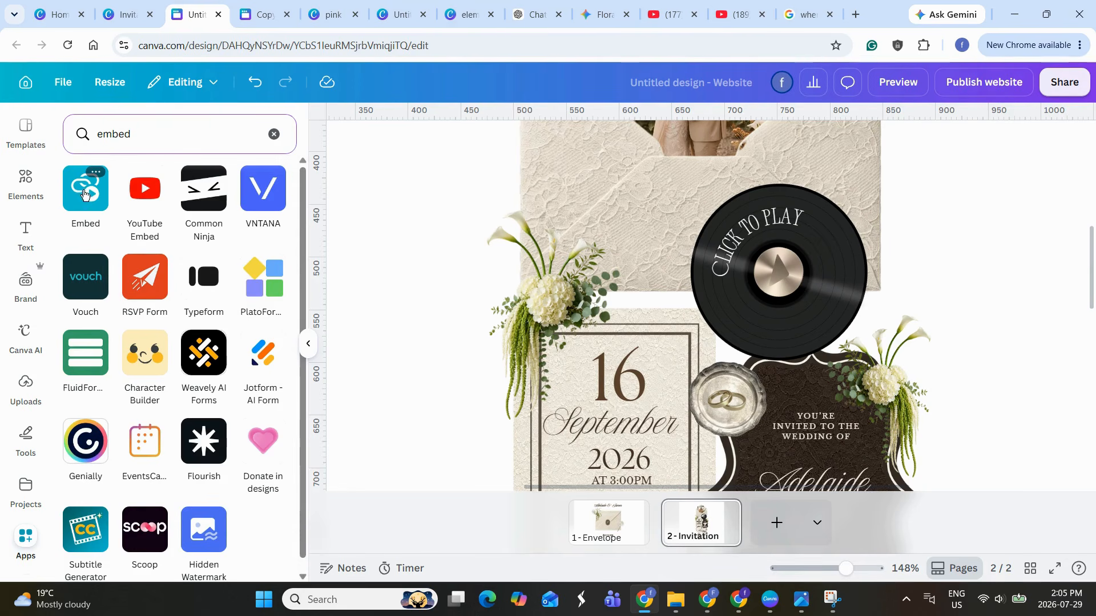
click(86, 192)
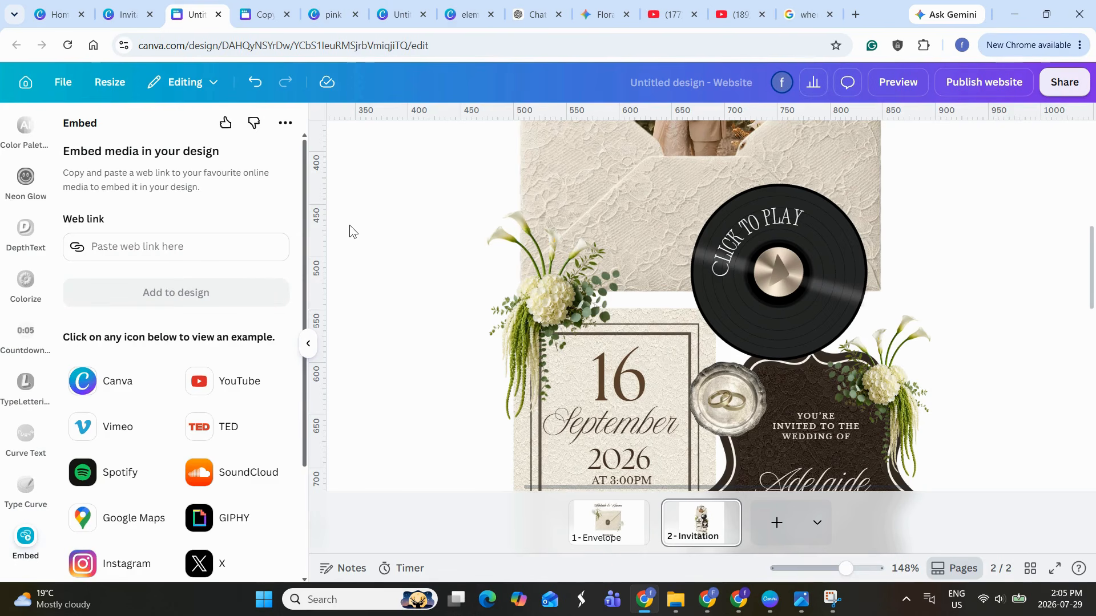
click(222, 250)
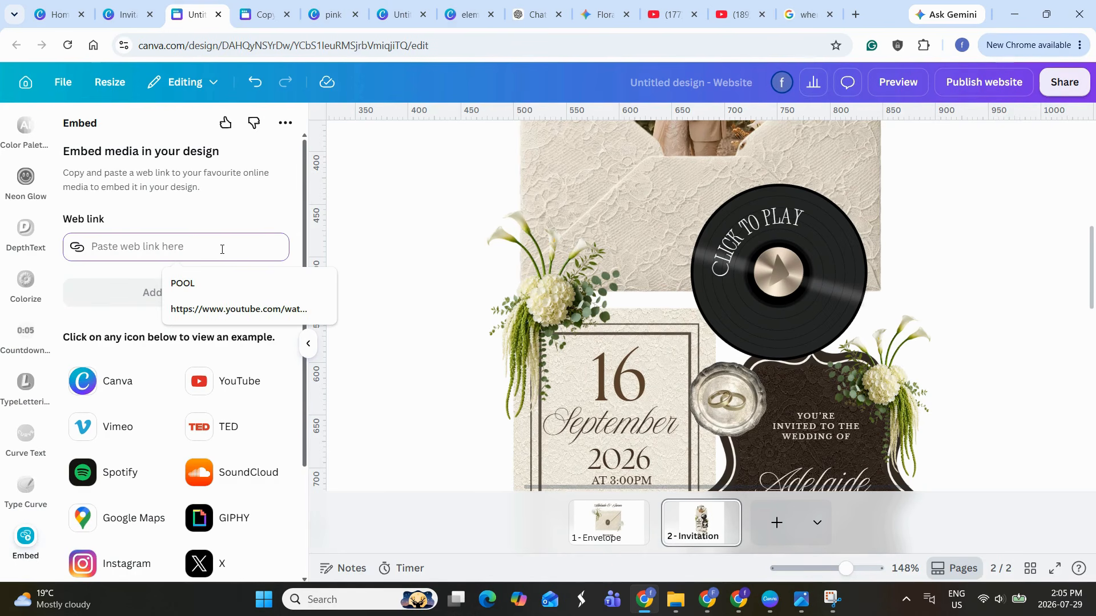
text(https://www.youtube.com/watch?v=KQTCFOigEN4)
click(120, 294)
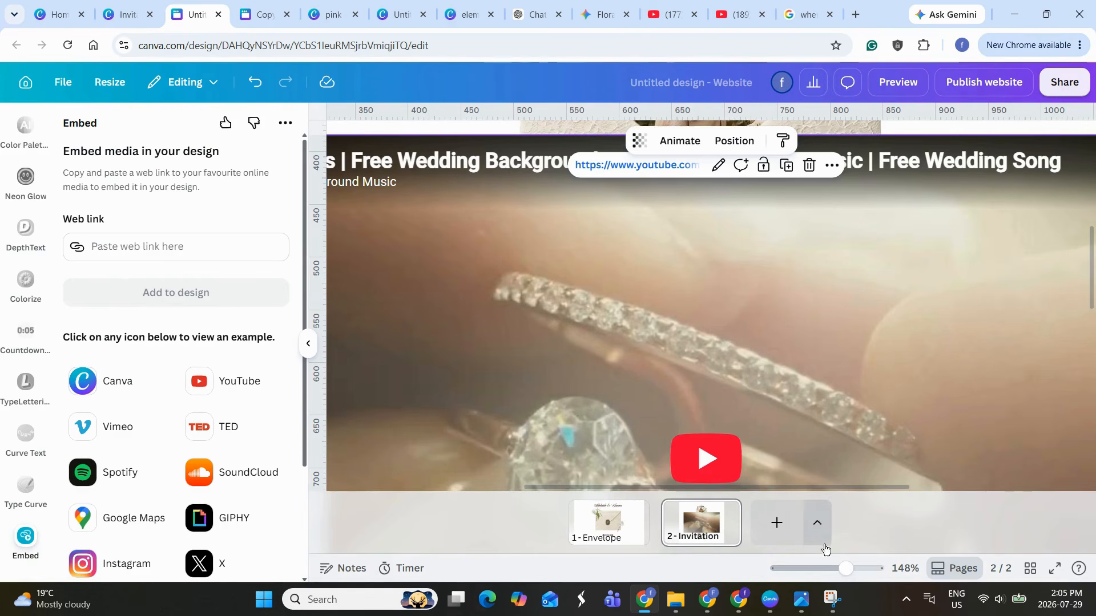
Shrink the embedded video to roughly a third of its width and place it over the vinyl record
drag(844, 571, 817, 569)
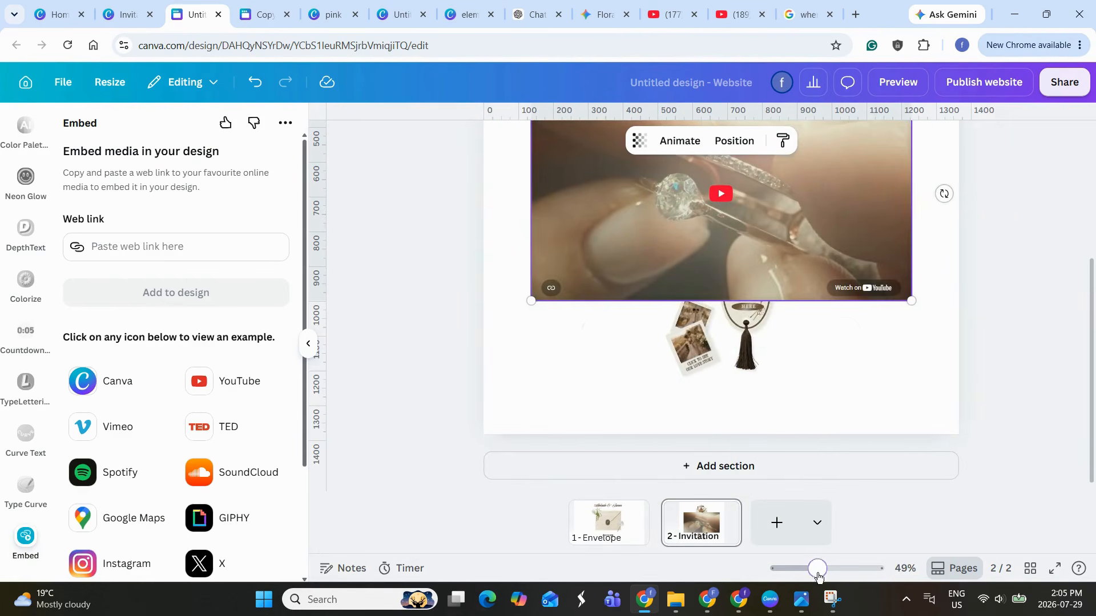
drag(525, 306, 786, 158)
scroll(856, 314, up, 3)
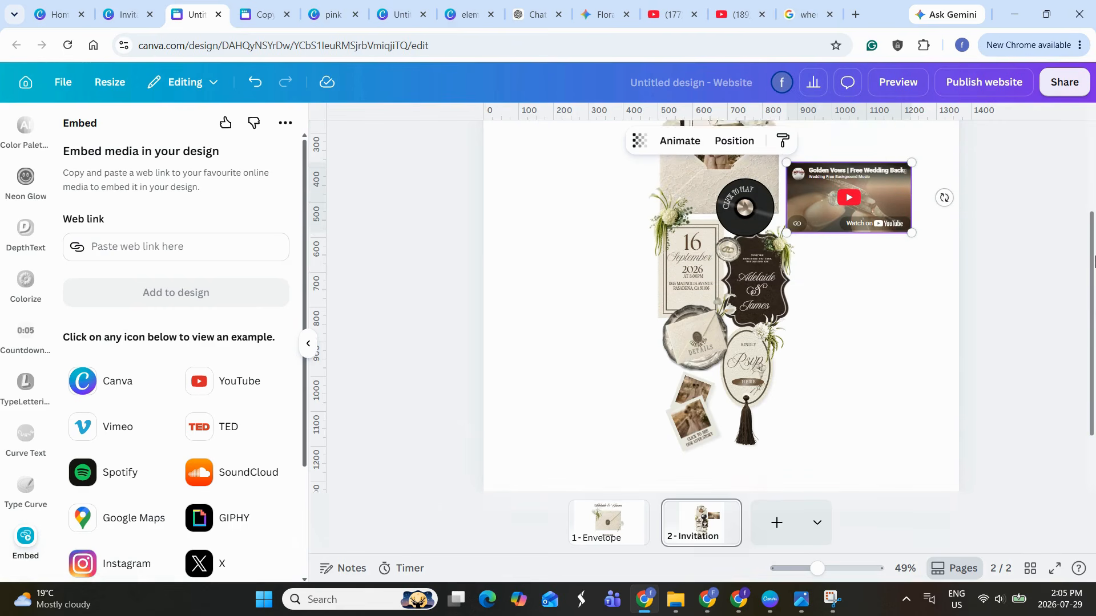
drag(855, 310, 759, 323)
Centre the embedded video over the vinyl record at transparency 50, and reduce its transparency value to 1
drag(811, 570, 825, 568)
click(640, 141)
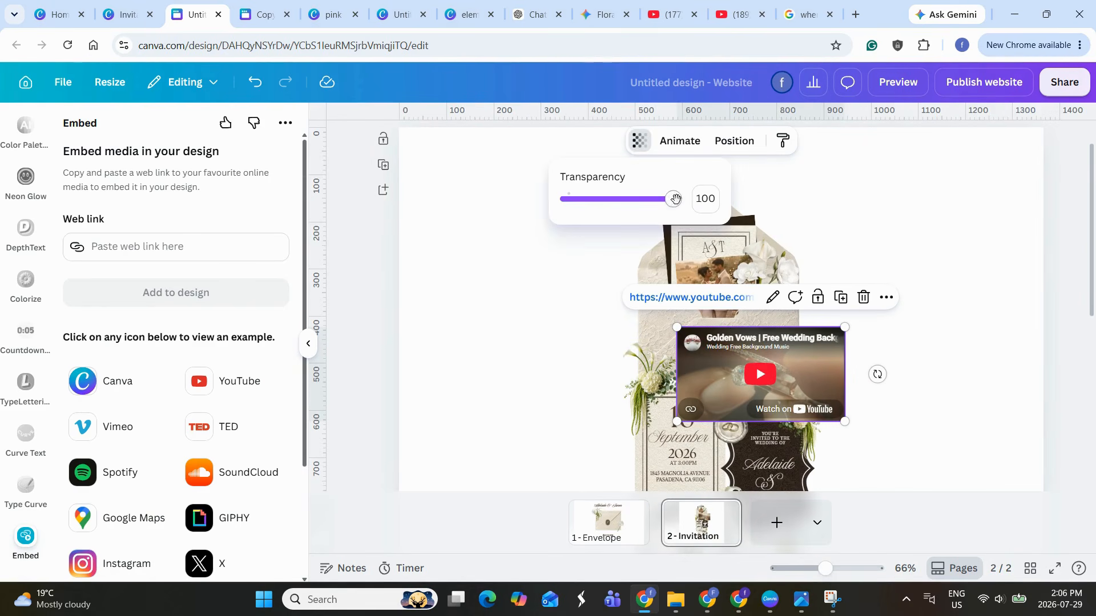
drag(673, 198, 620, 209)
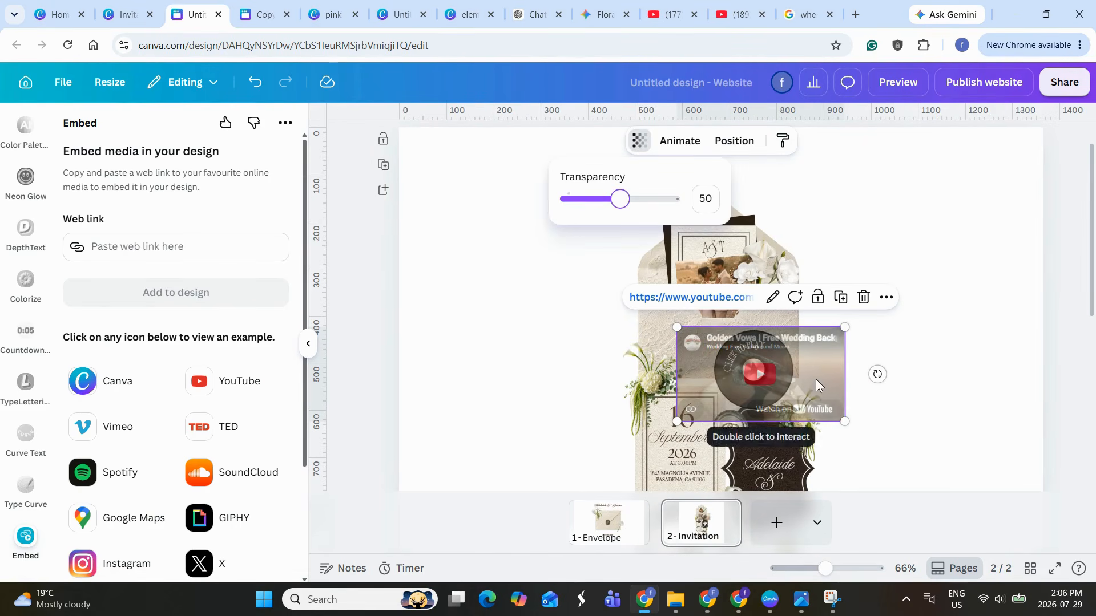
drag(816, 379, 810, 375)
click(640, 140)
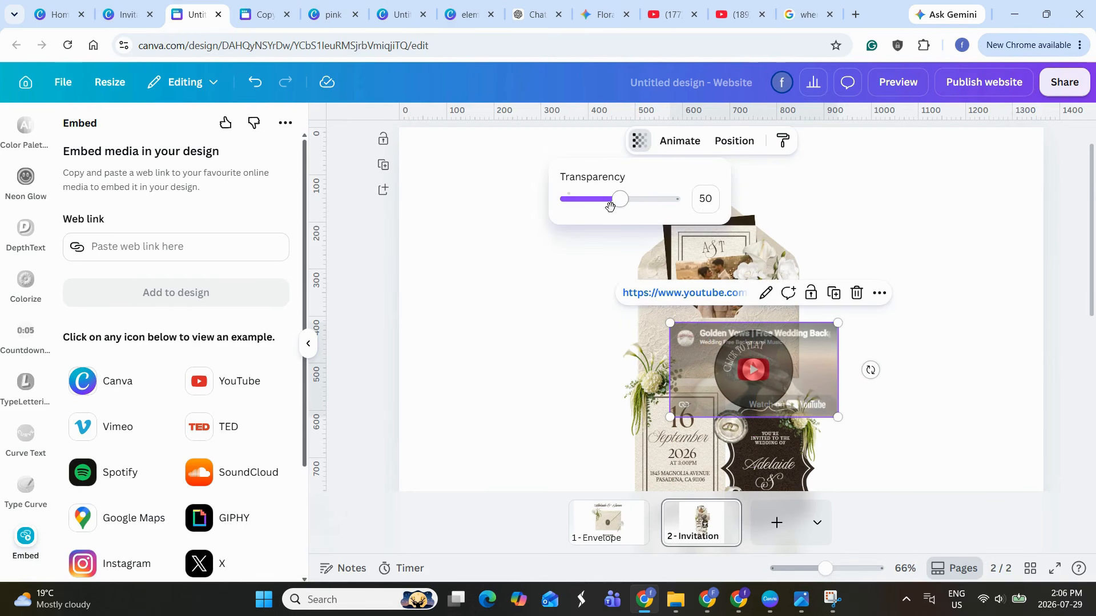
drag(609, 206, 571, 210)
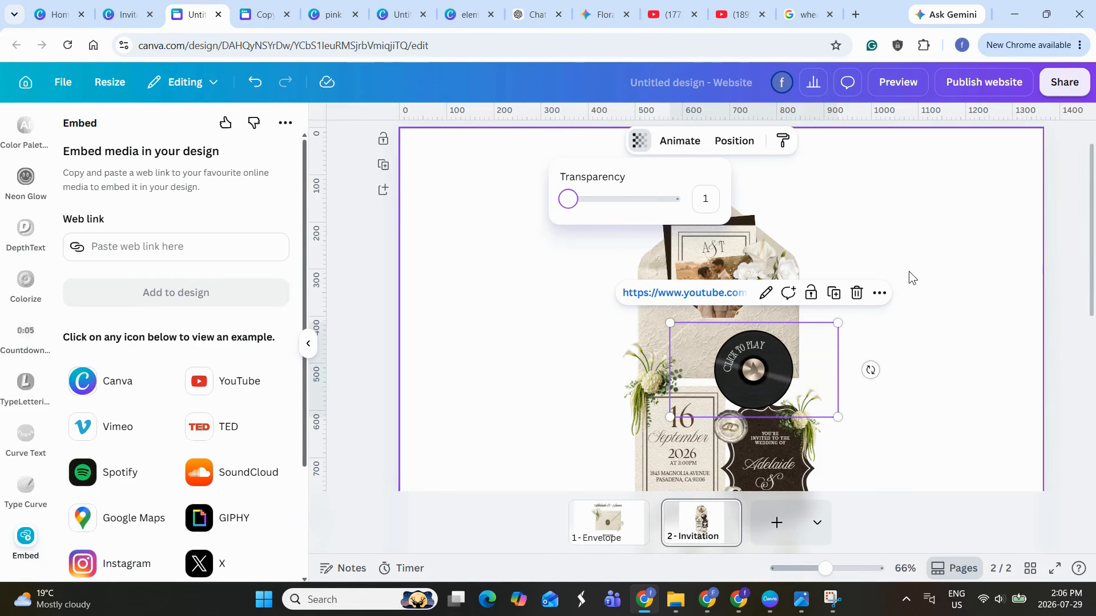
Preview the website in desktop view and look over the envelope page
click(893, 79)
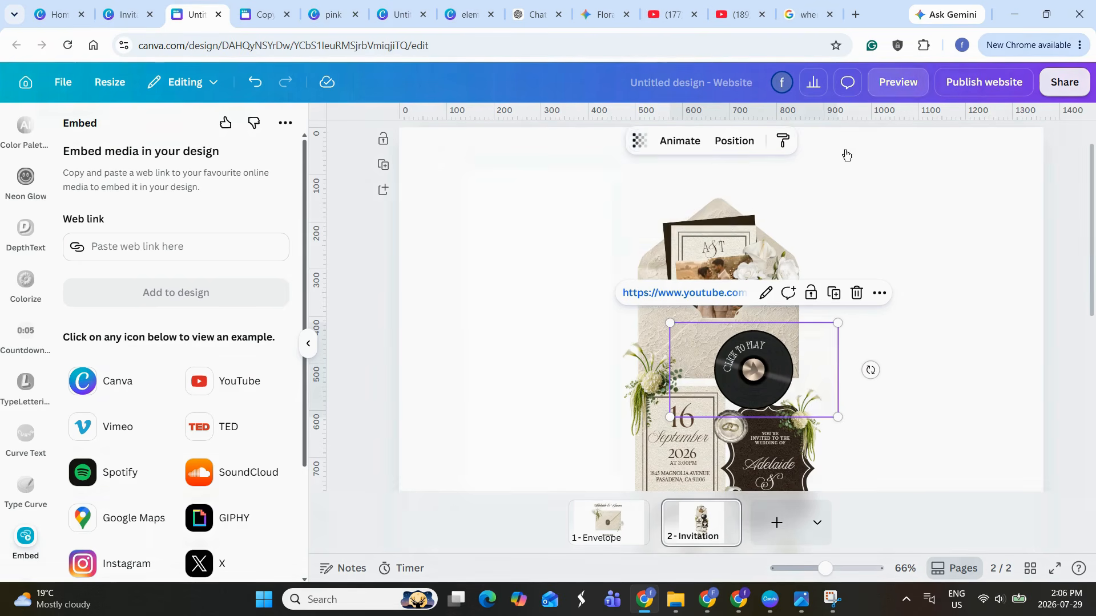
click(909, 89)
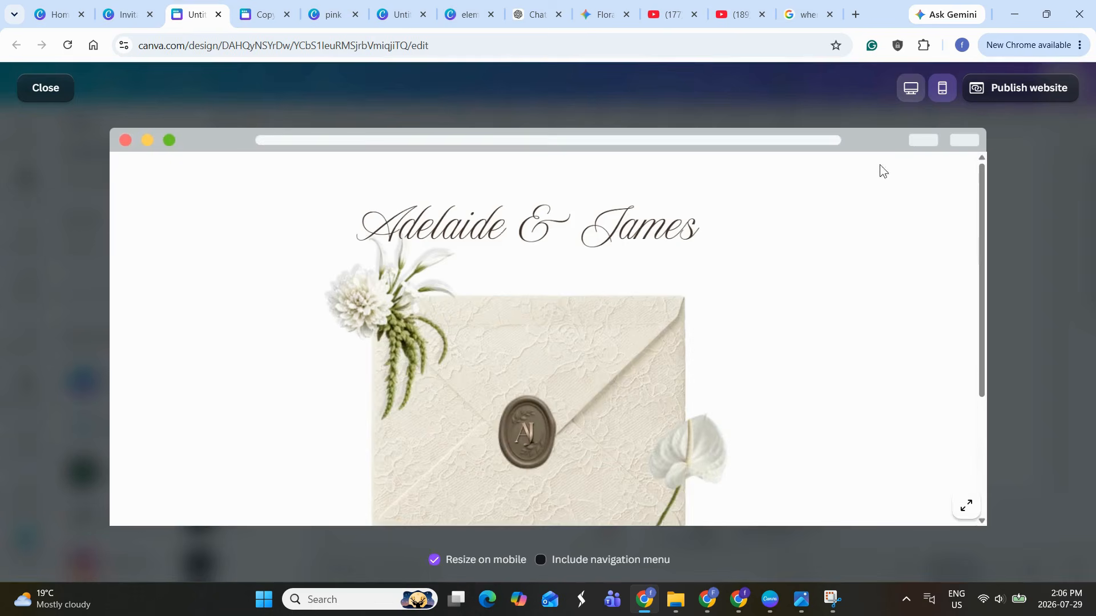
drag(985, 208, 975, 325)
scroll(889, 216, up, 5)
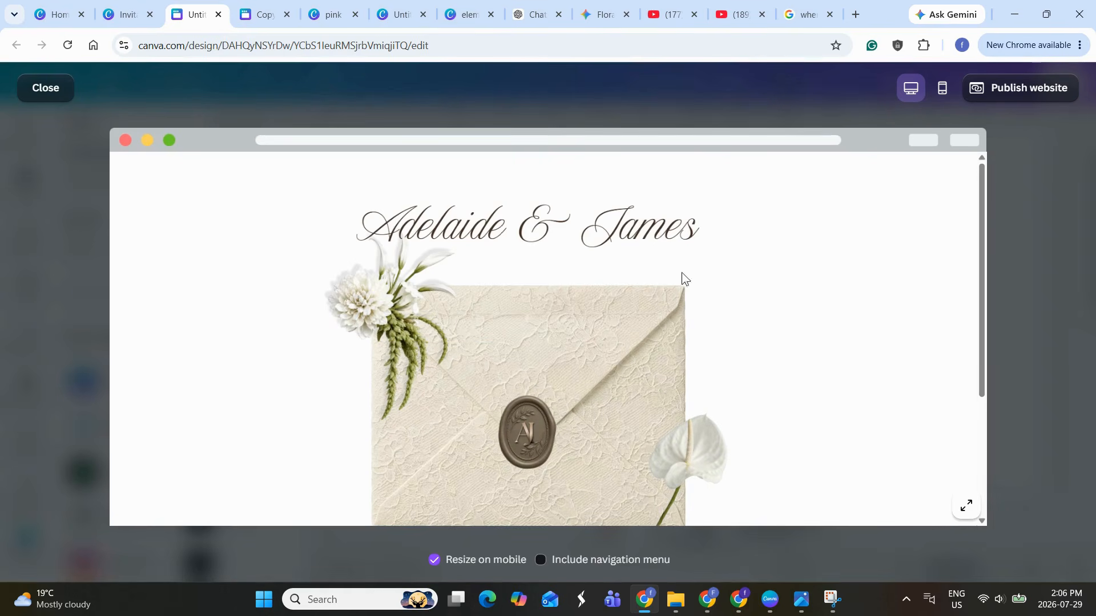
Include the navigation menu in the website and test the vinyl record's music on the Invitation page of the preview
click(539, 563)
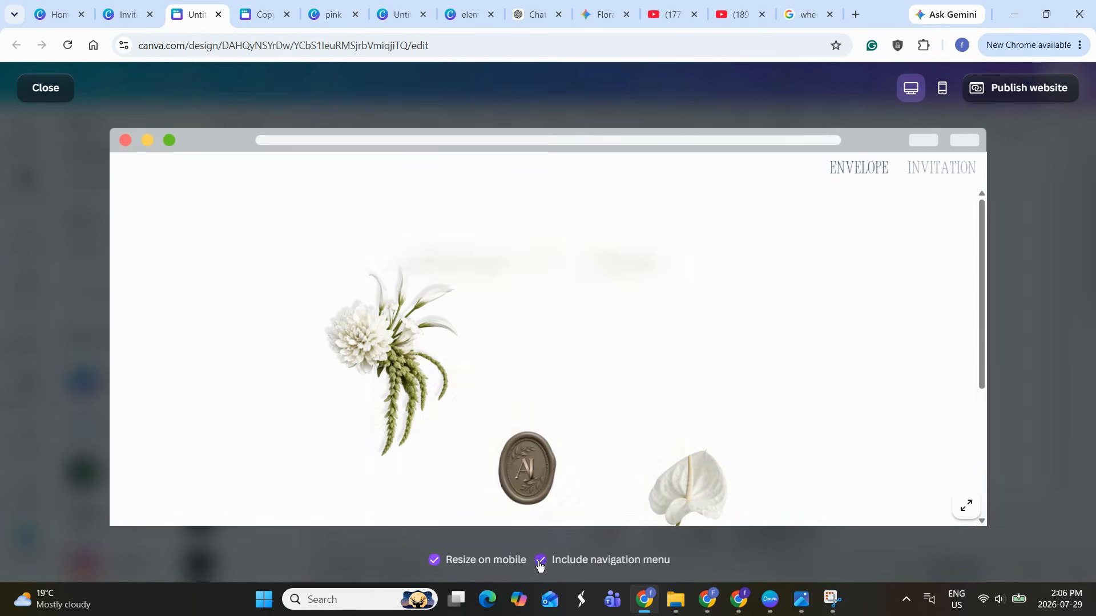
click(919, 171)
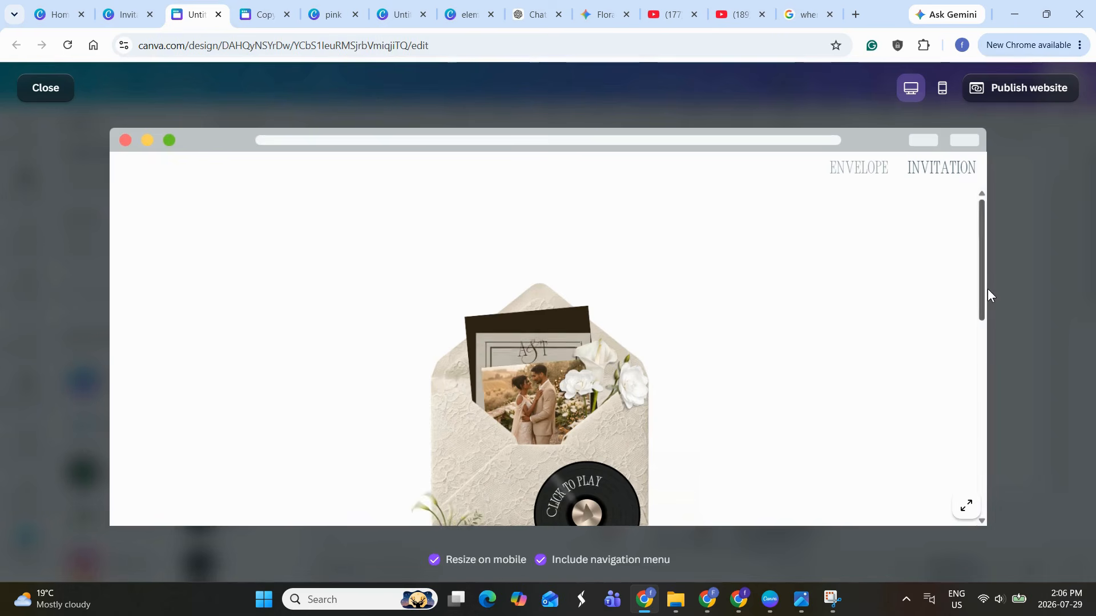
drag(977, 304, 977, 334)
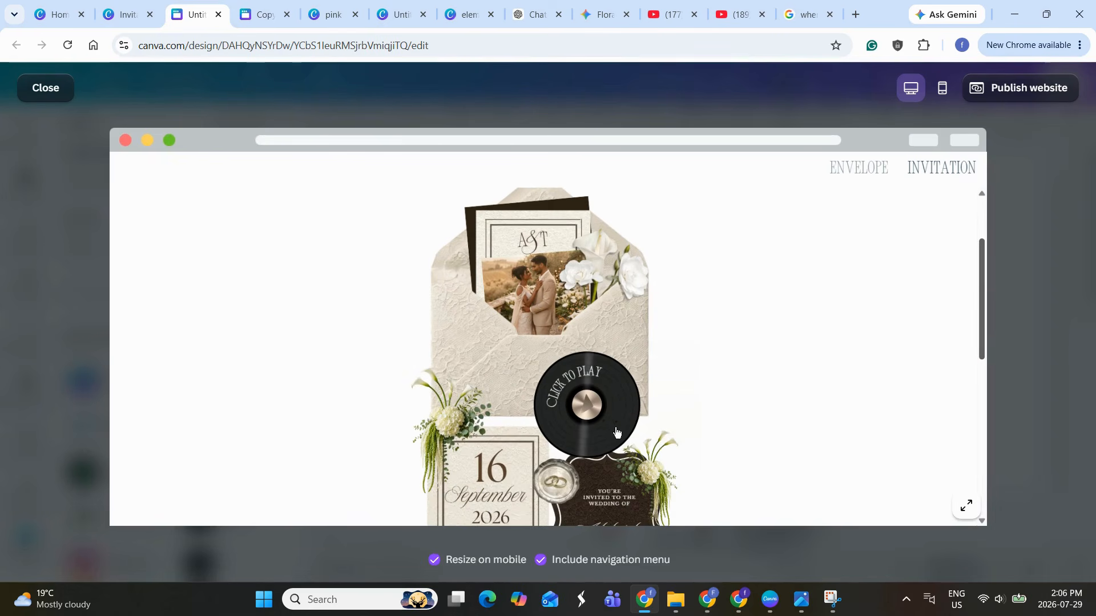
click(580, 408)
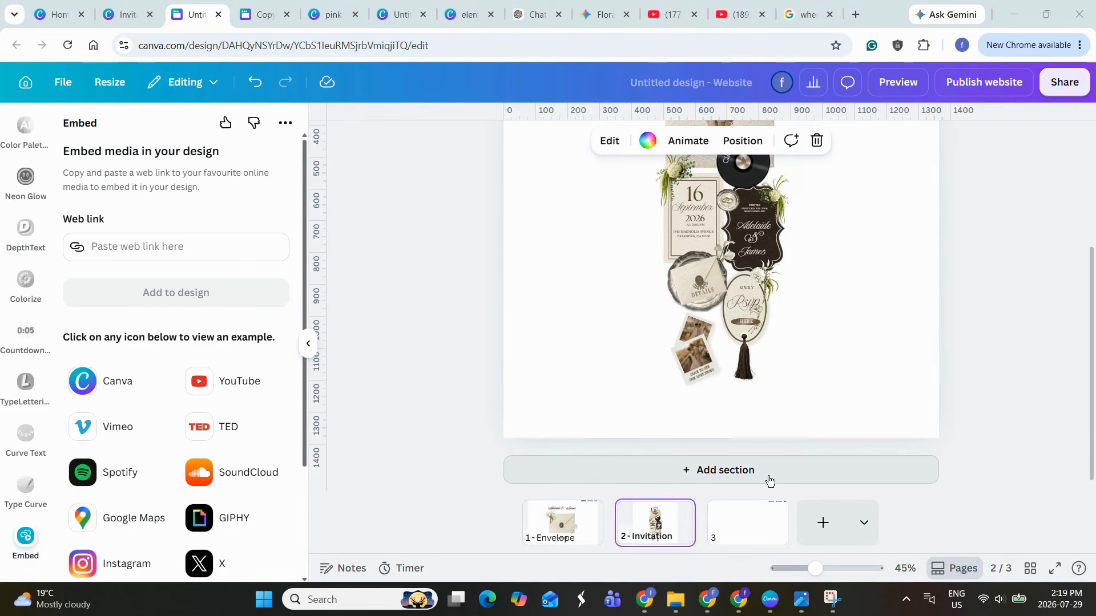
Add a section below the invitation collage and make it a thin dark brown divider strip
click(769, 481)
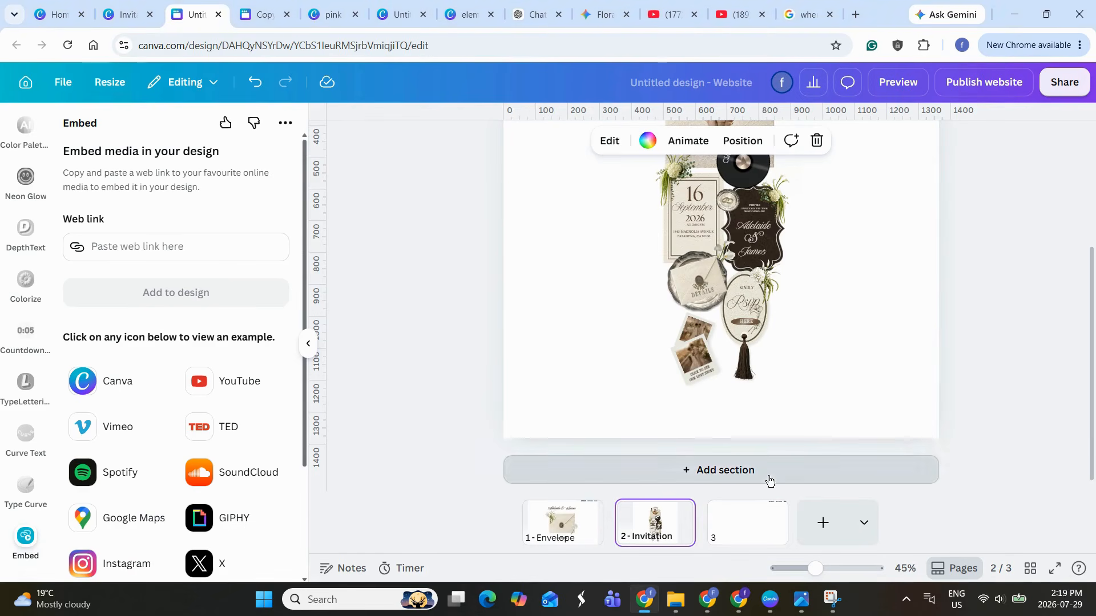
click(782, 326)
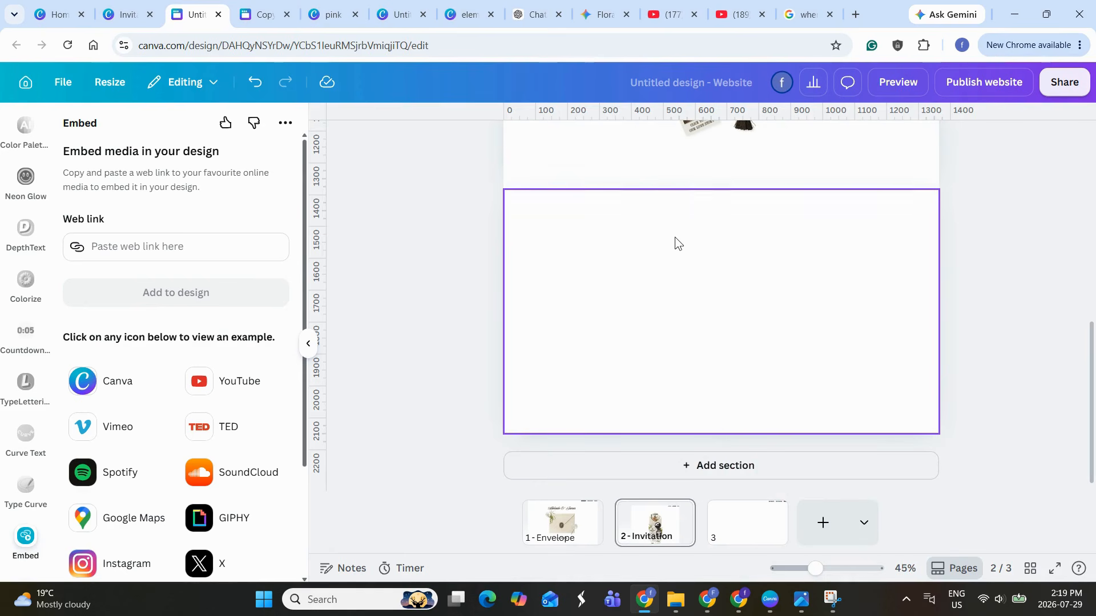
click(670, 252)
click(688, 141)
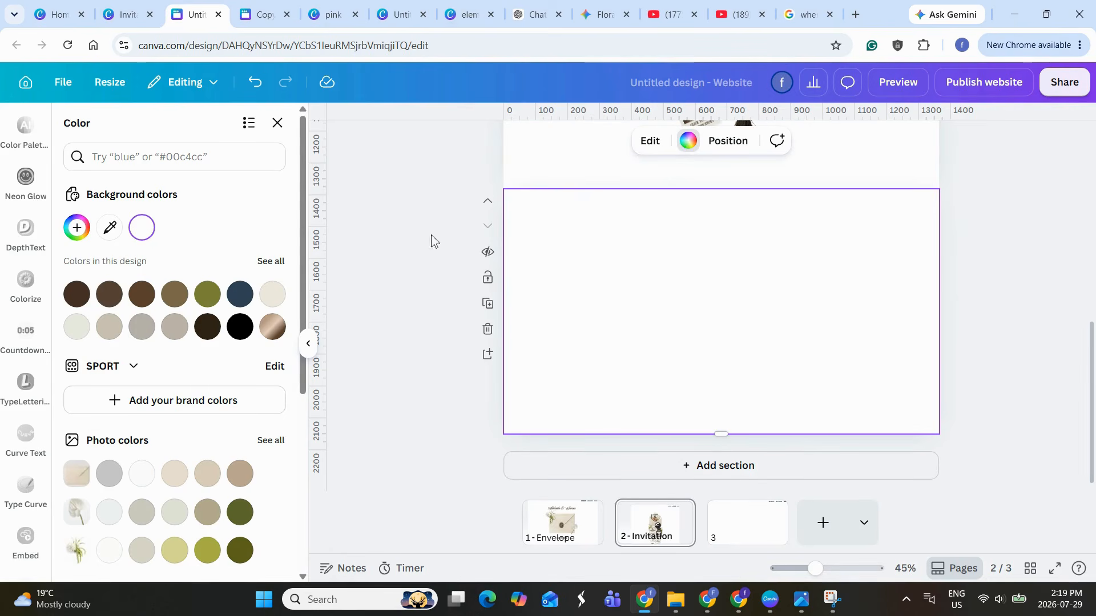
click(142, 296)
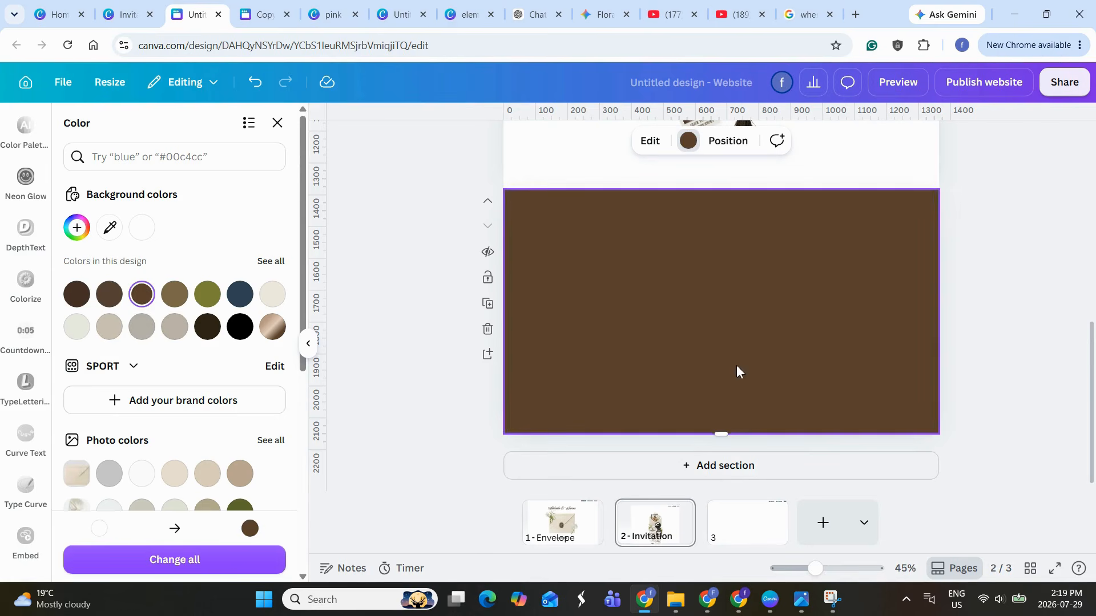
drag(720, 395, 708, 307)
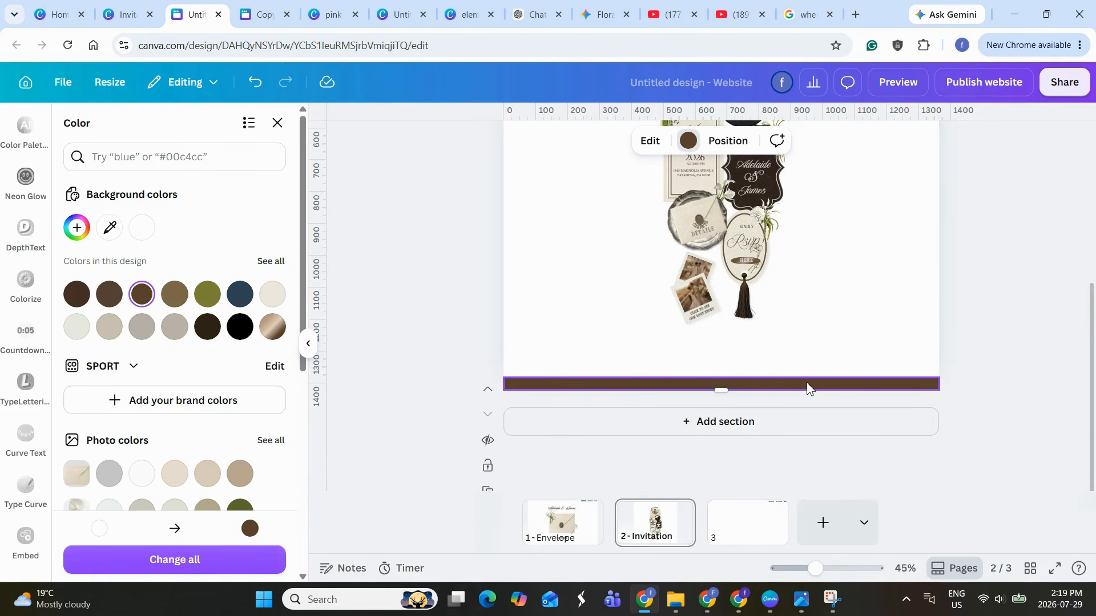
Add another section beneath the brown divider strip and set its background to white
click(784, 431)
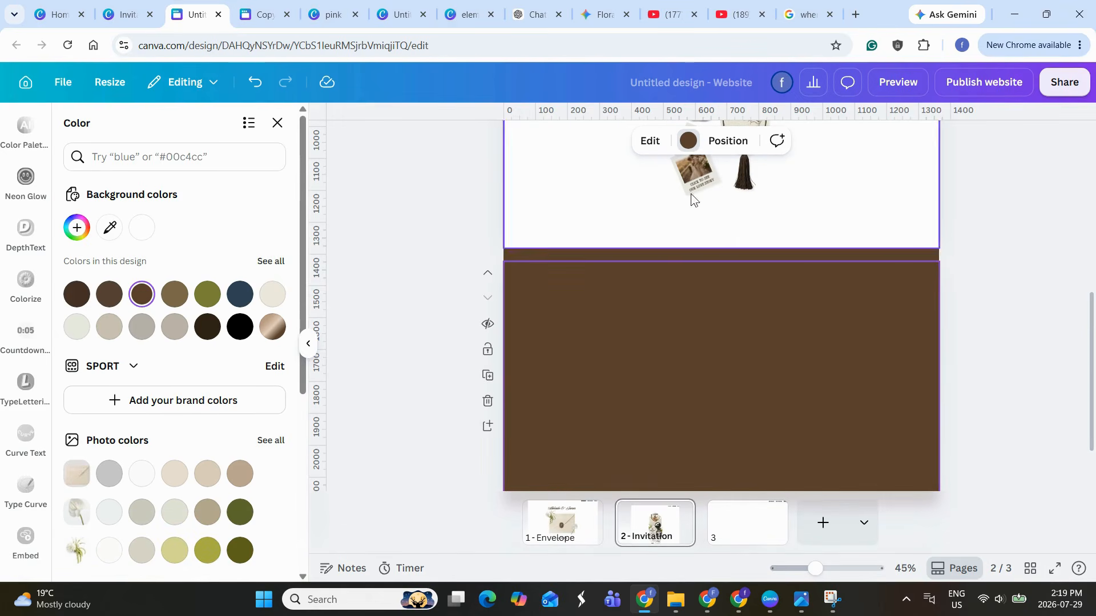
click(689, 140)
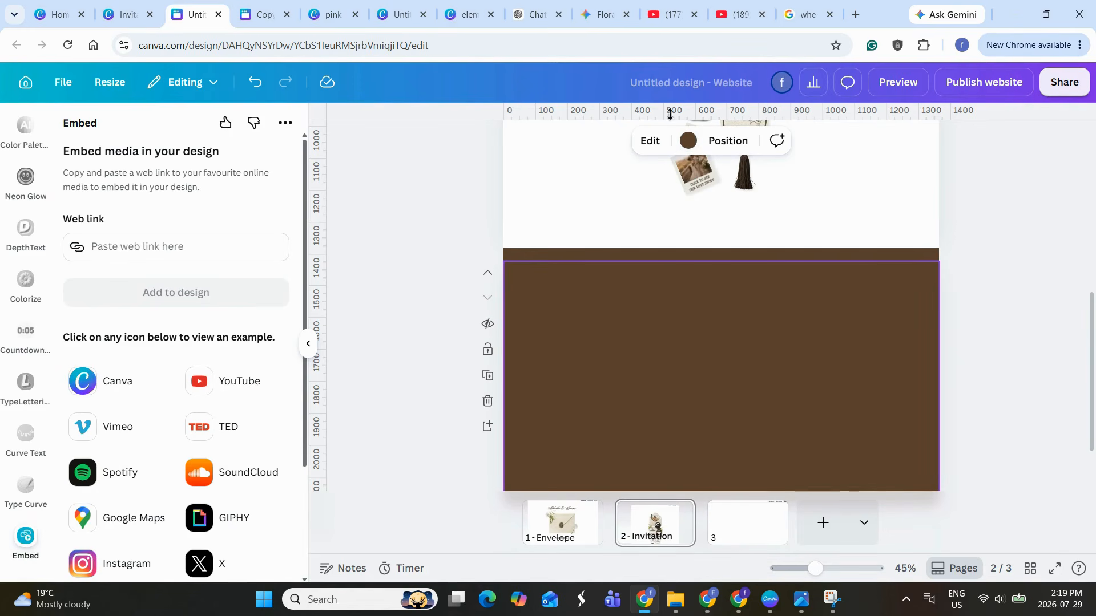
click(688, 140)
click(175, 227)
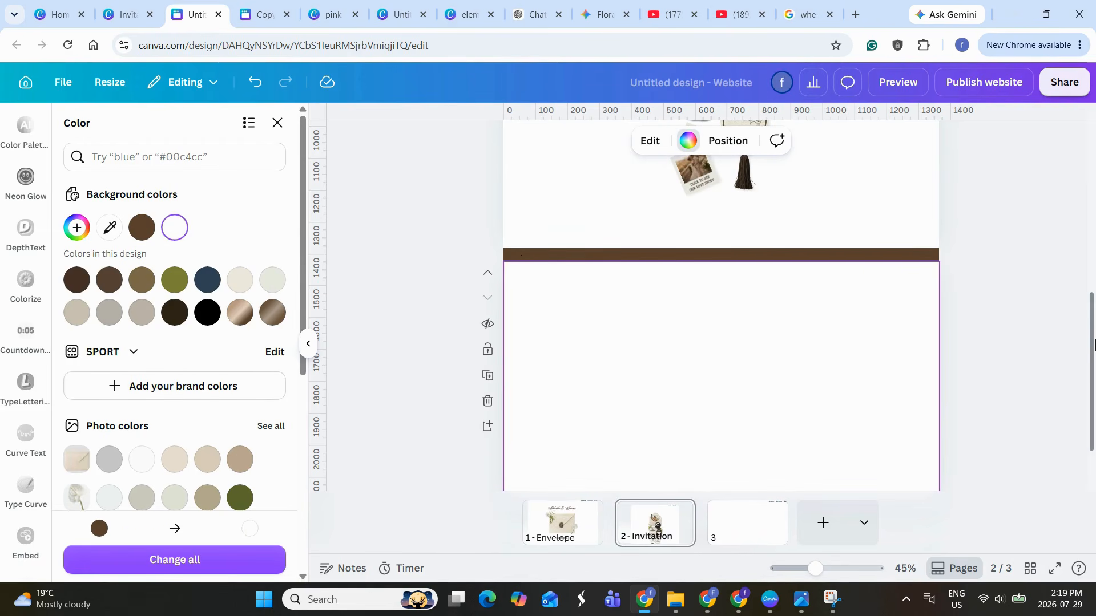
Extend the section below the framed couple photo and paste the message, couple's names and countdown group there
scroll(706, 220, down, 2)
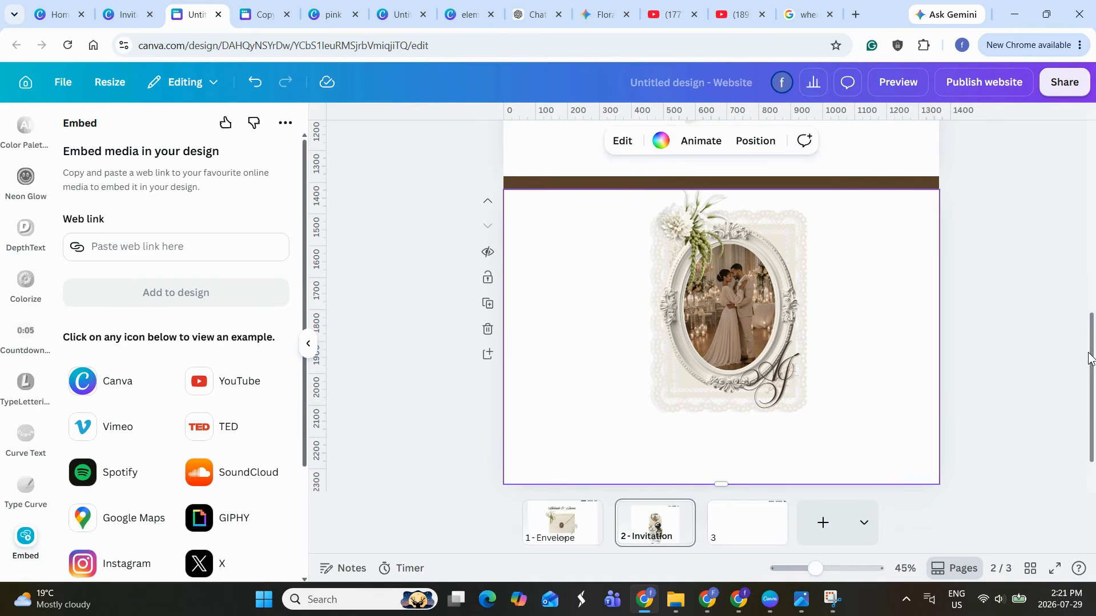
scroll(769, 429, down, 2)
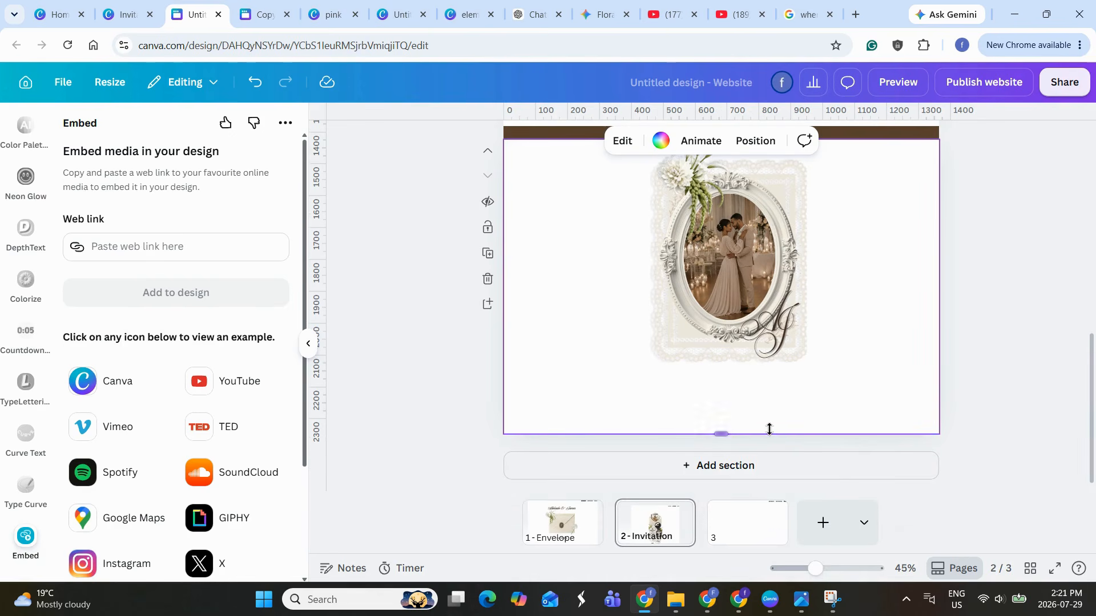
drag(720, 435, 721, 507)
key(ctrl+v)
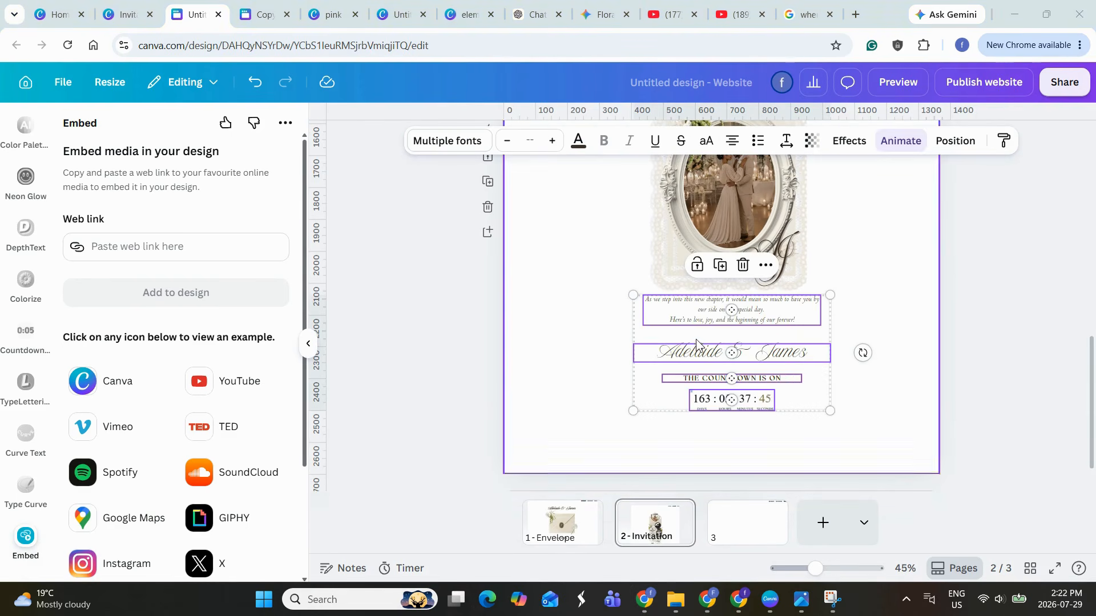
Move the pasted text and countdown group slightly lower beneath the photo and trim the section's height to fit
drag(793, 368, 800, 415)
click(805, 467)
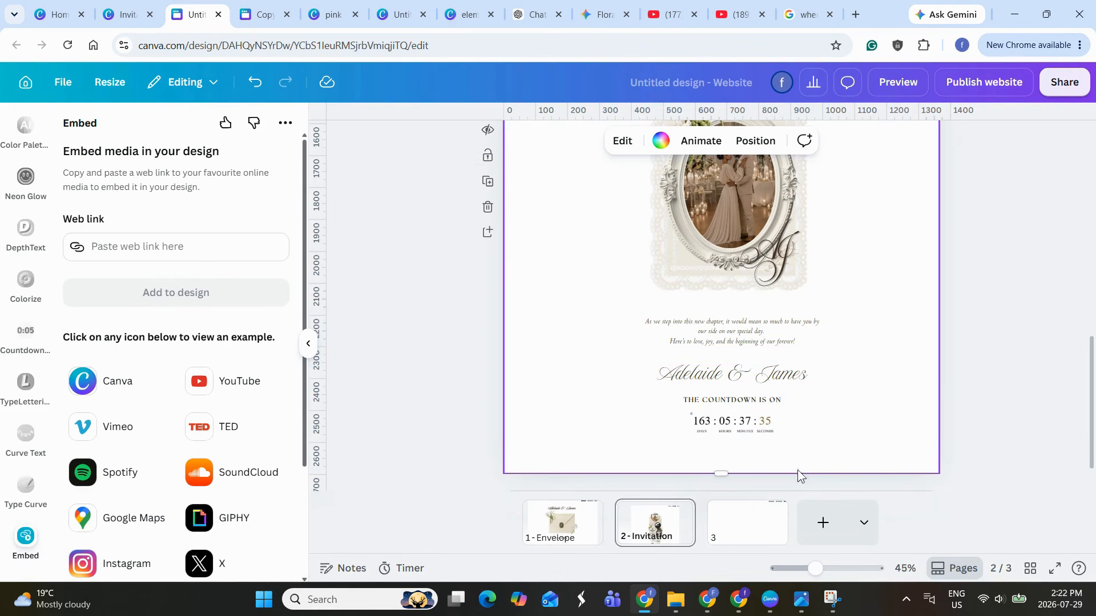
drag(725, 467, 725, 456)
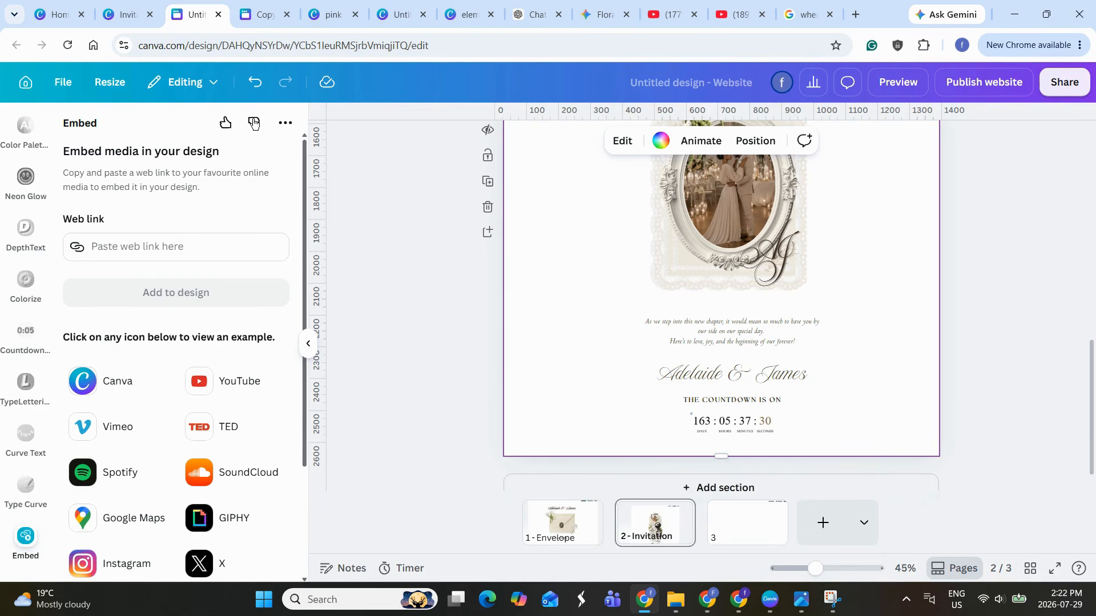
Remove the pasted timer beneath "THE COUNTDOWN IS ON", and search the apps for "countdown timer" to open Countdown Timer
click(732, 421)
click(746, 380)
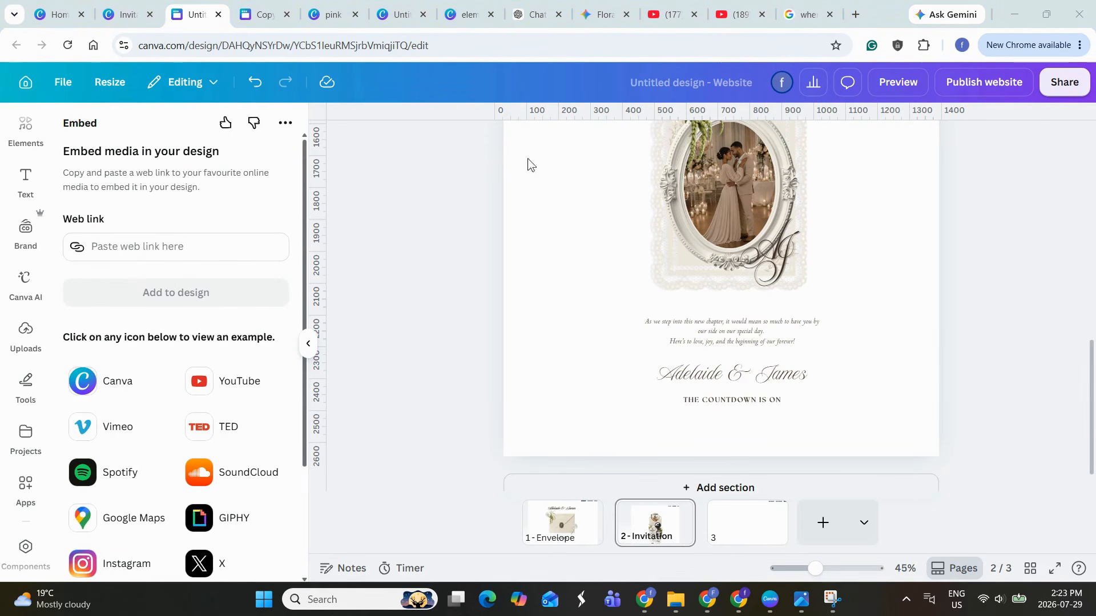
click(25, 486)
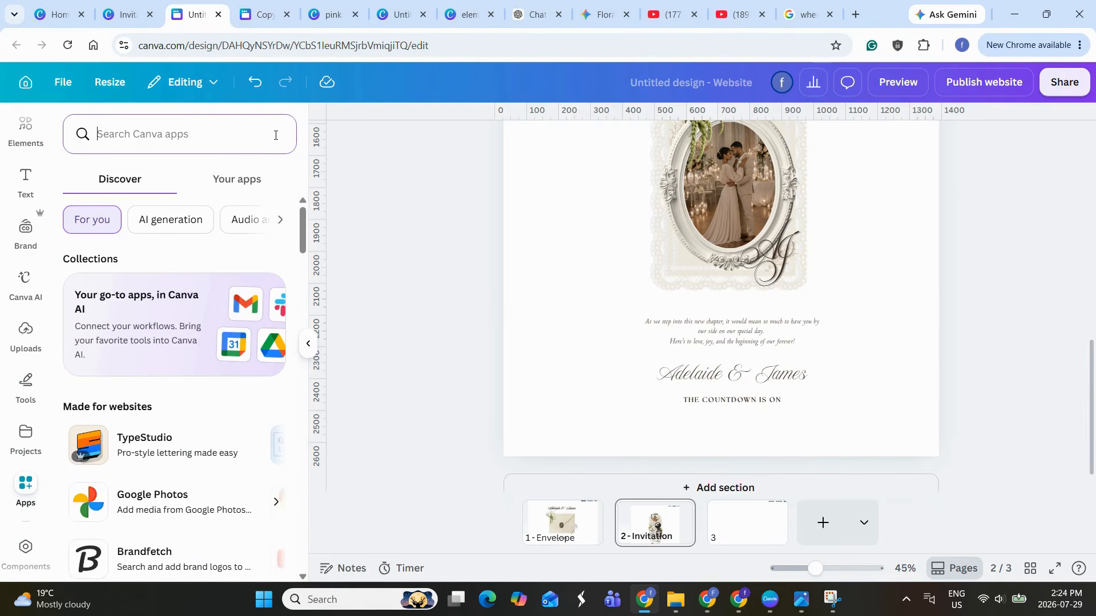
text(countdown)
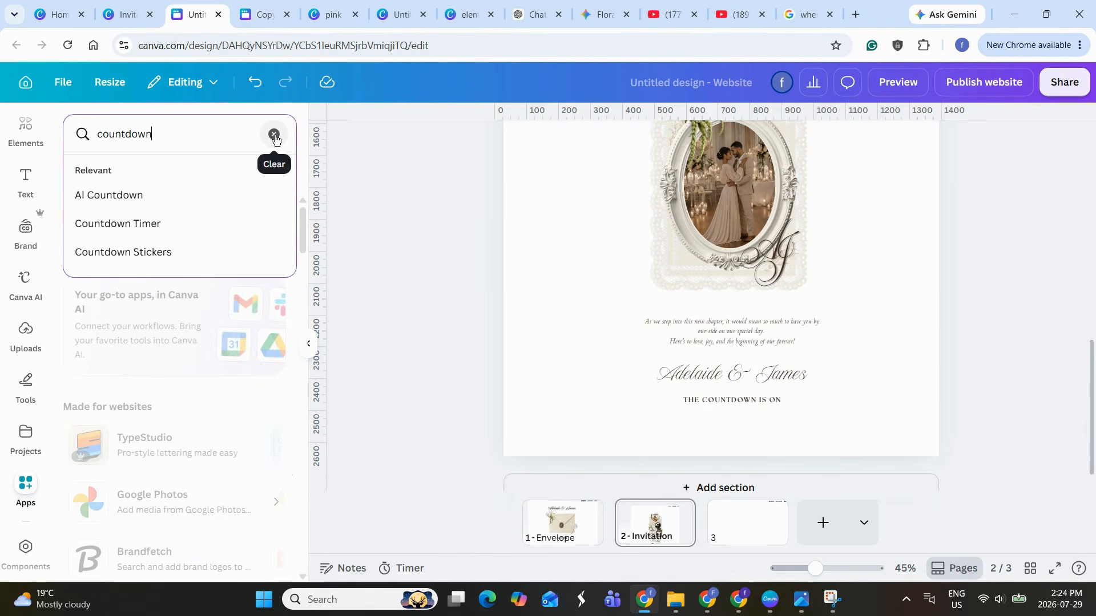
text( timer)
key(Return)
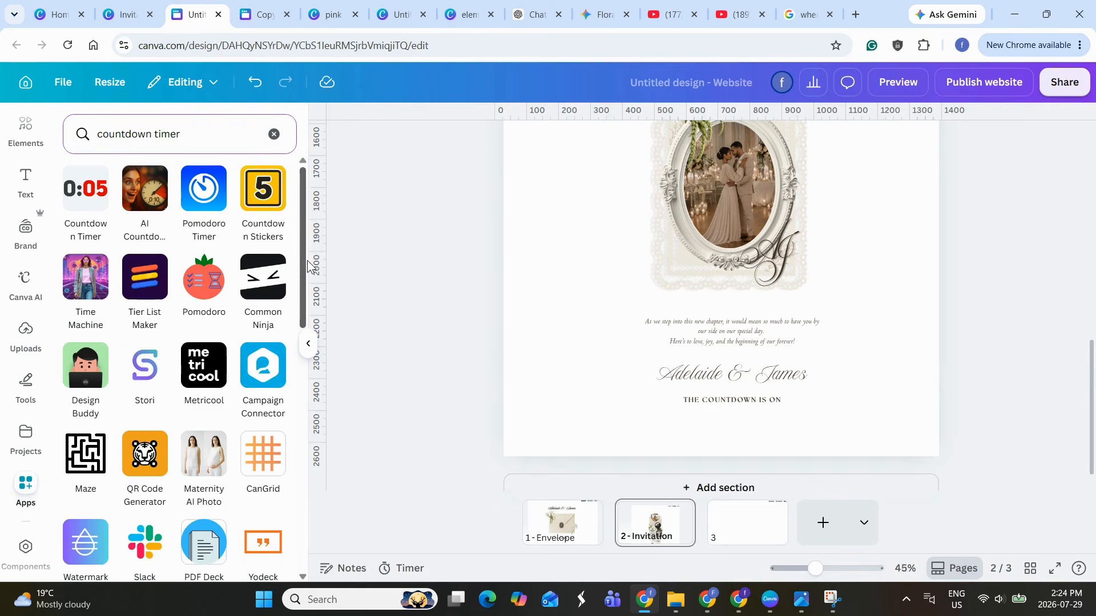
click(83, 197)
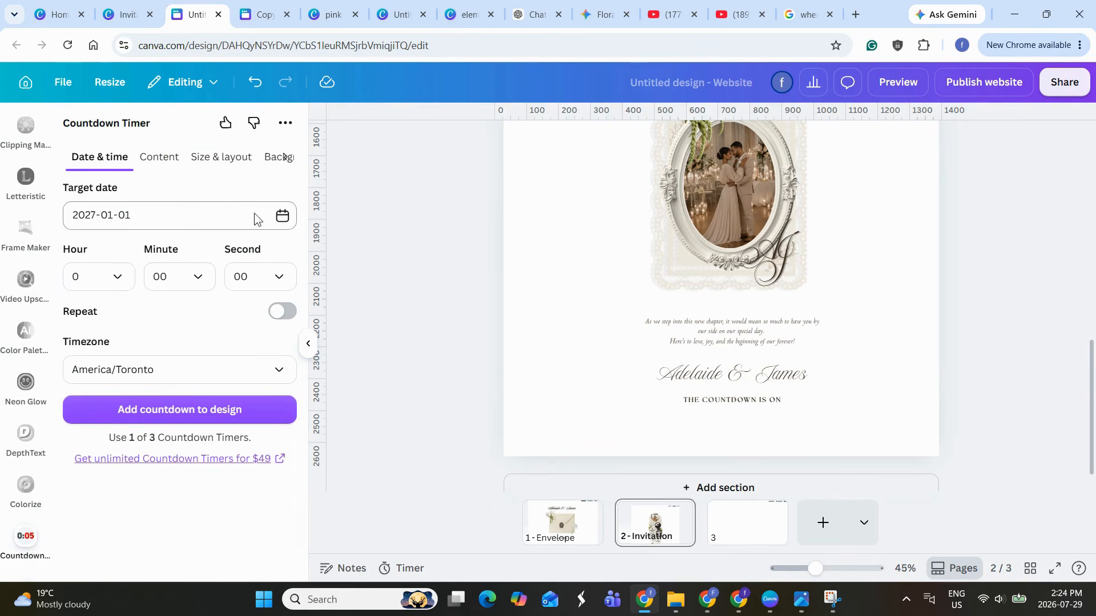
Choose 2027-01-01 as the countdown's target date and set the last label color to #170909
click(283, 220)
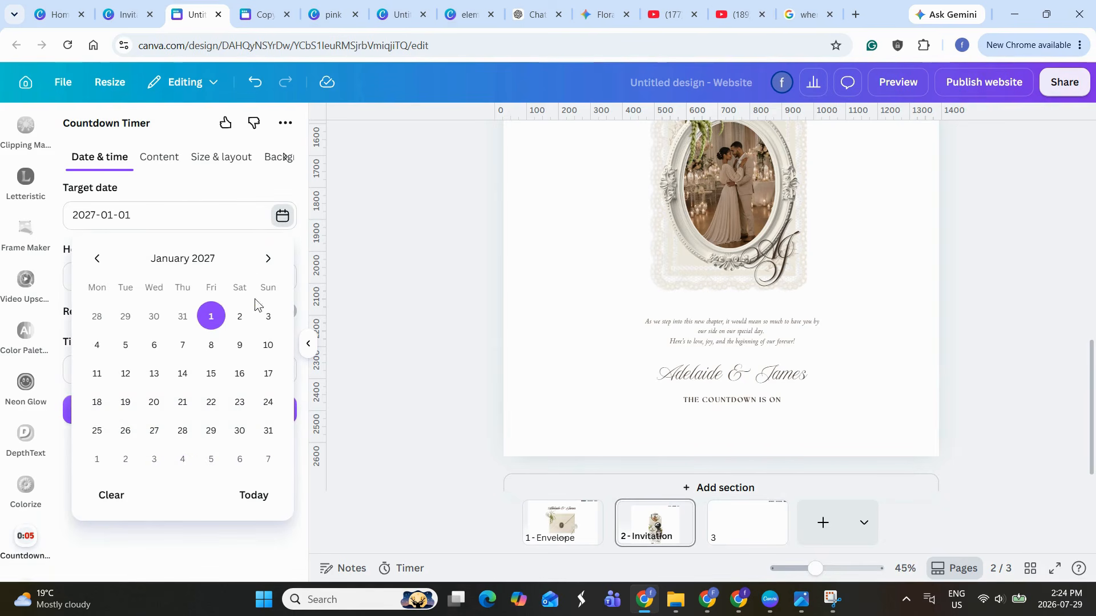
click(213, 322)
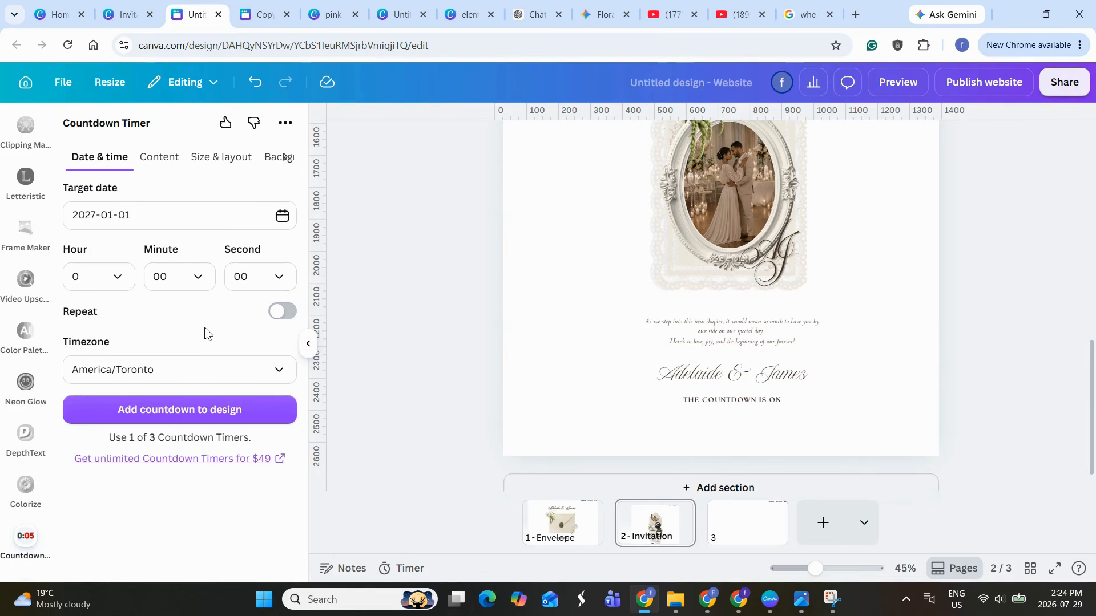
click(170, 162)
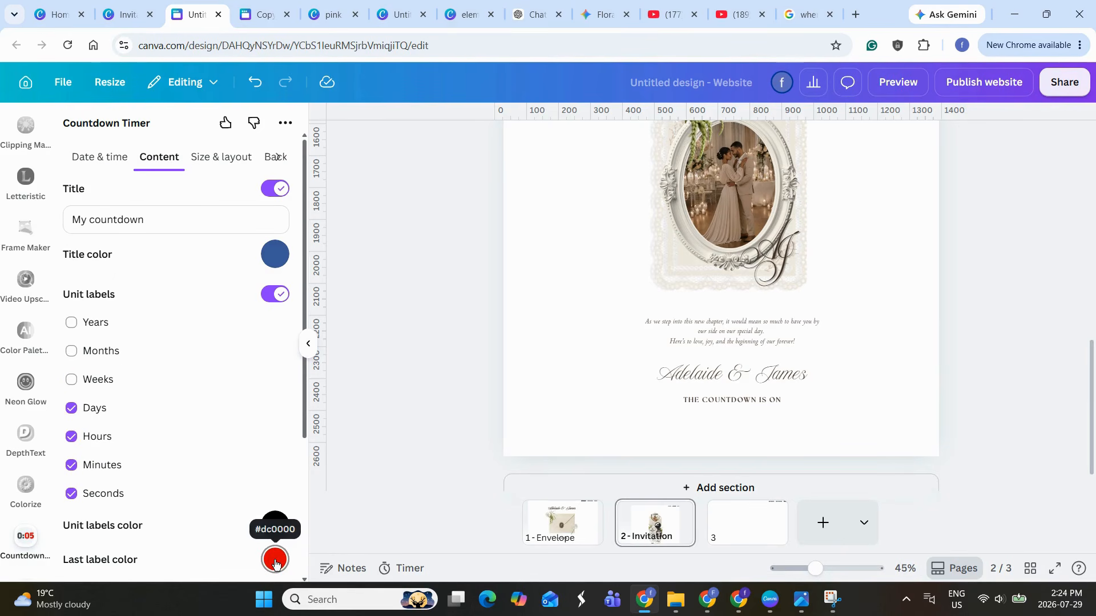
drag(304, 428, 306, 477)
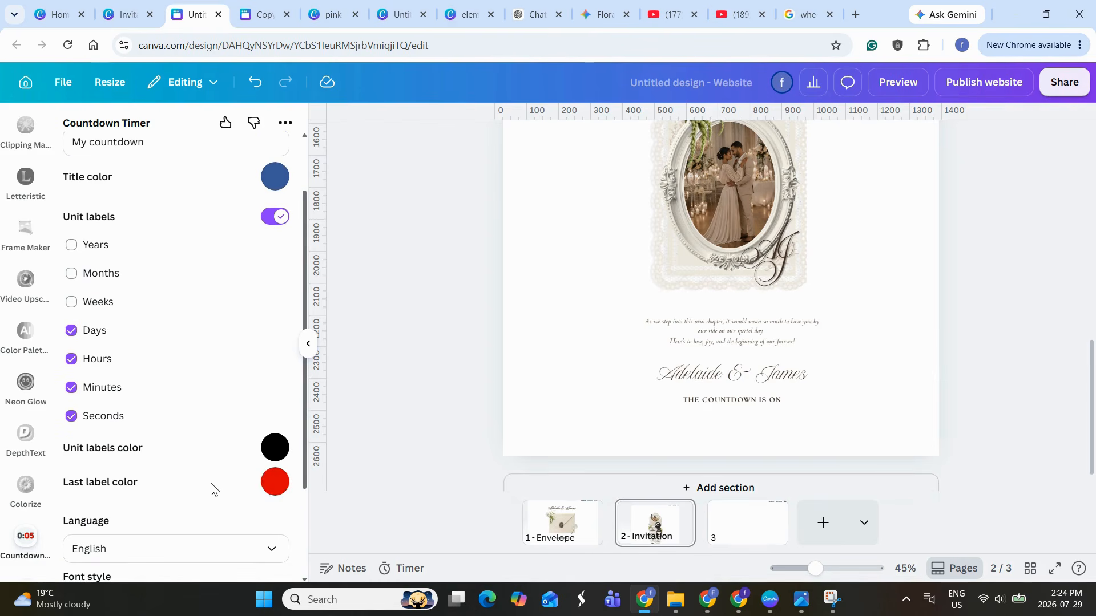
click(275, 481)
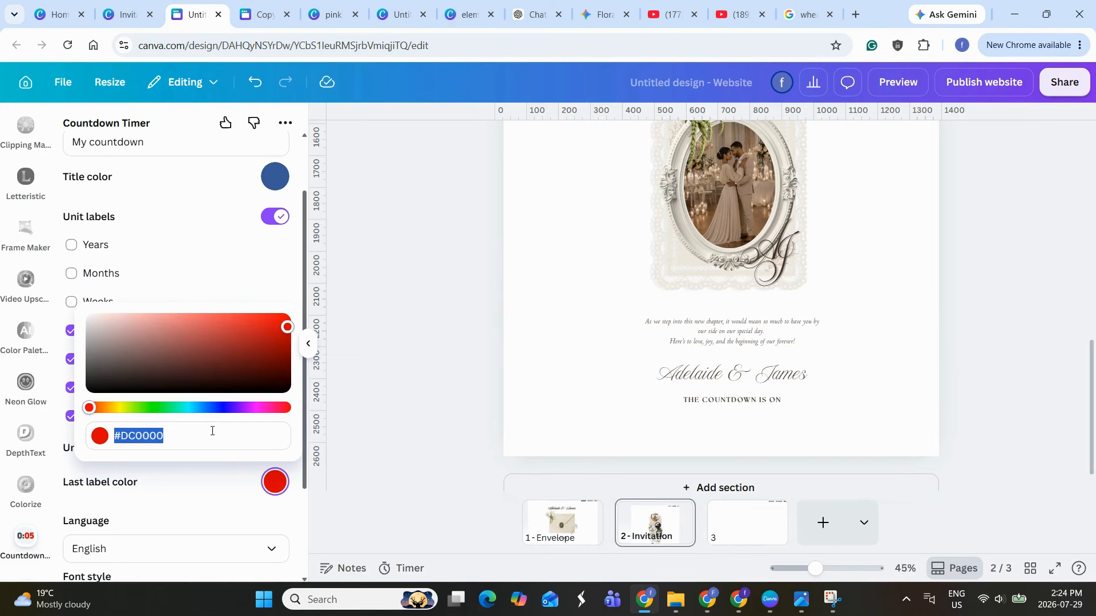
drag(287, 327, 212, 383)
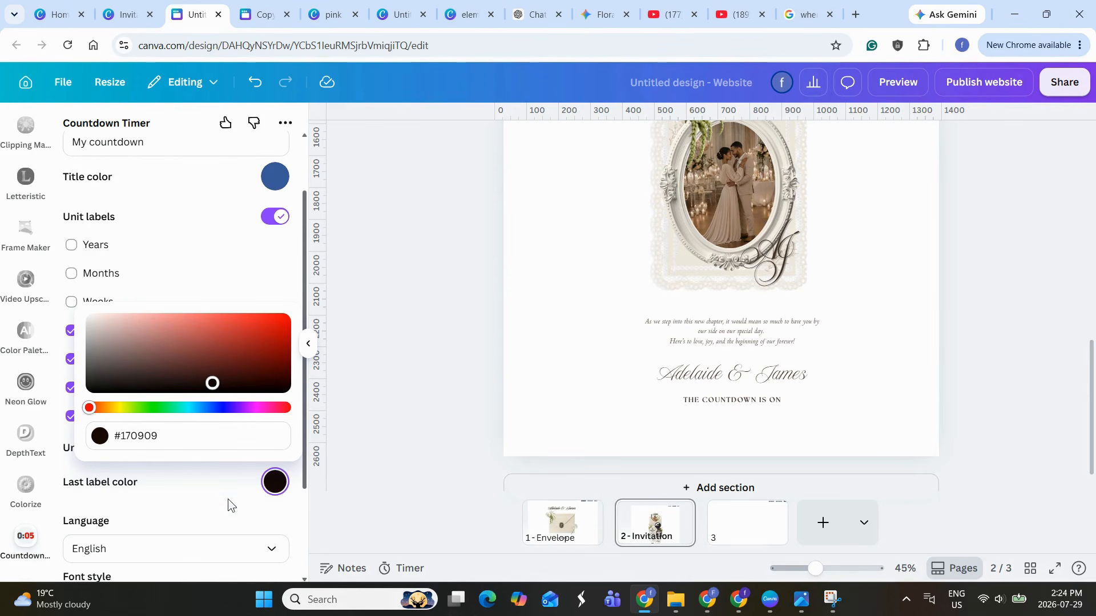
click(225, 472)
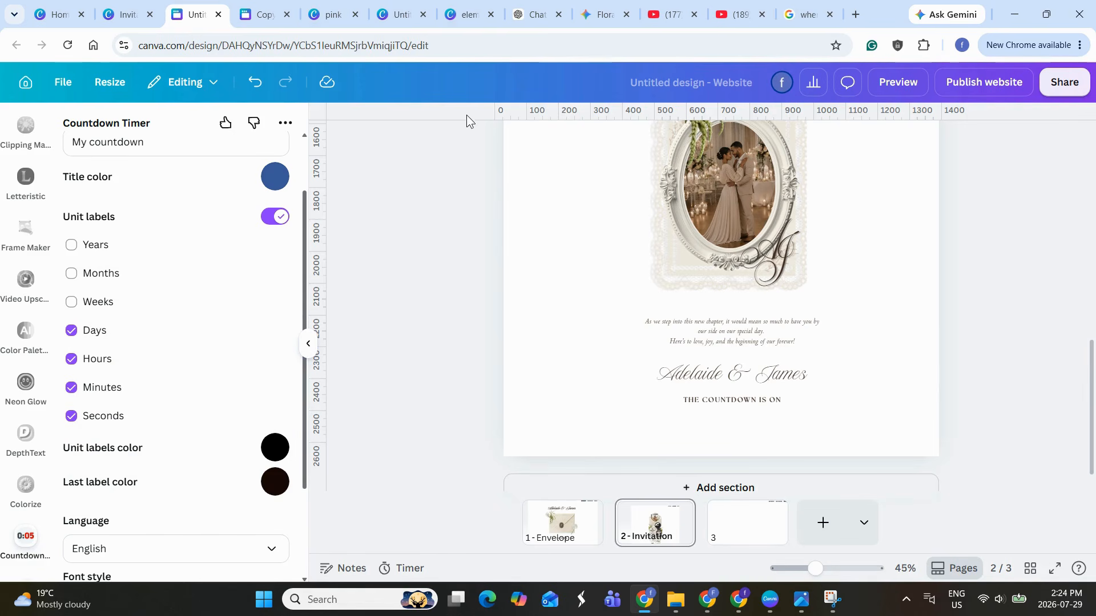
Add the countdown to the design, shrink it to roughly a third of its width and centre it beneath "THE COUNTDOWN IS ON"
drag(301, 231, 309, 349)
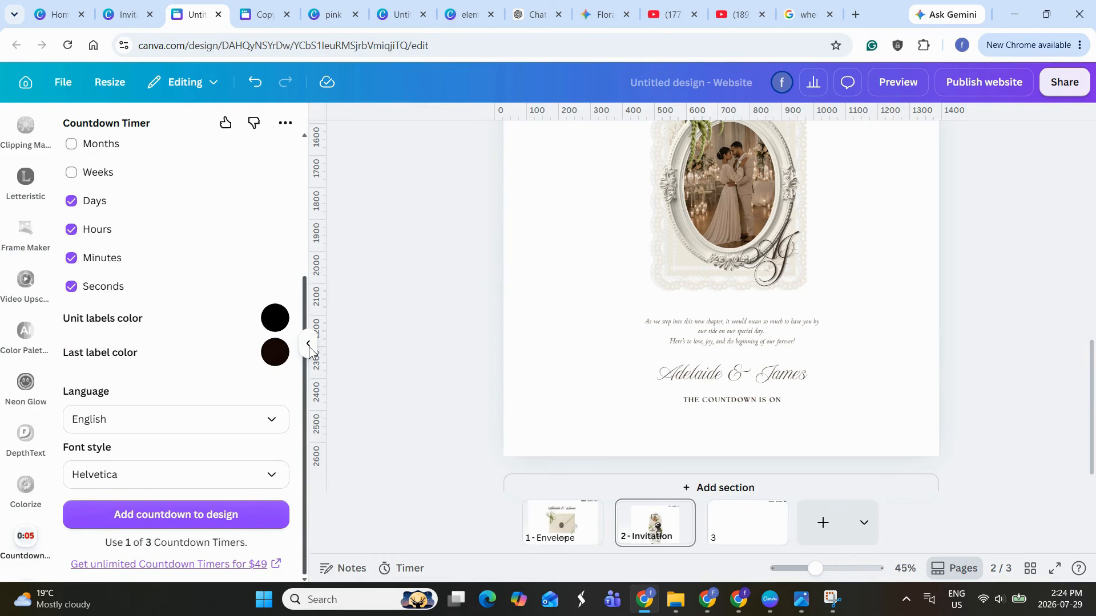
click(142, 514)
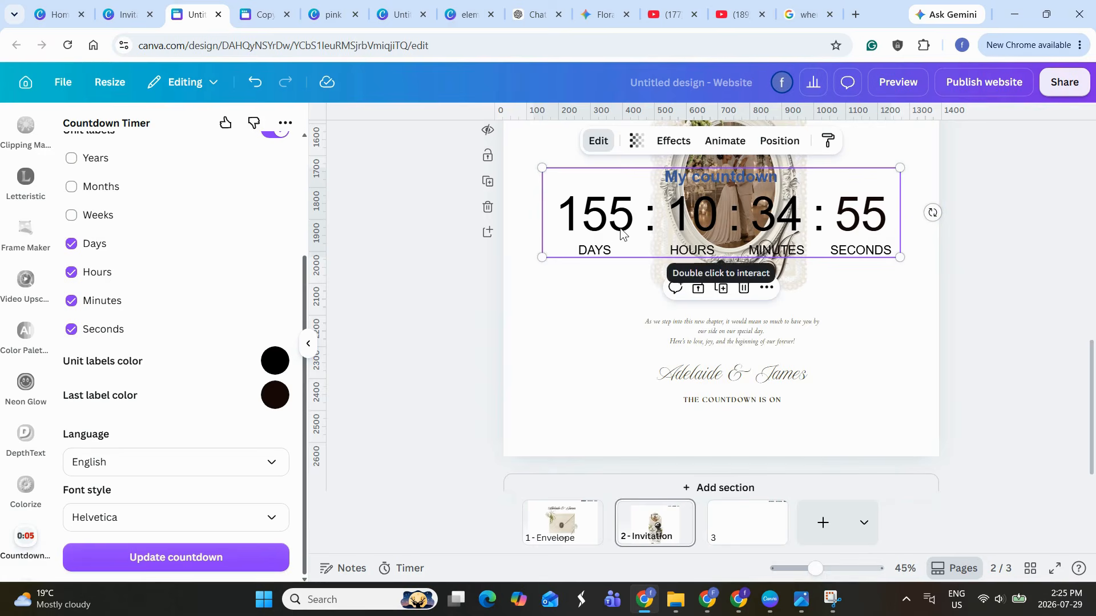
drag(627, 296, 622, 373)
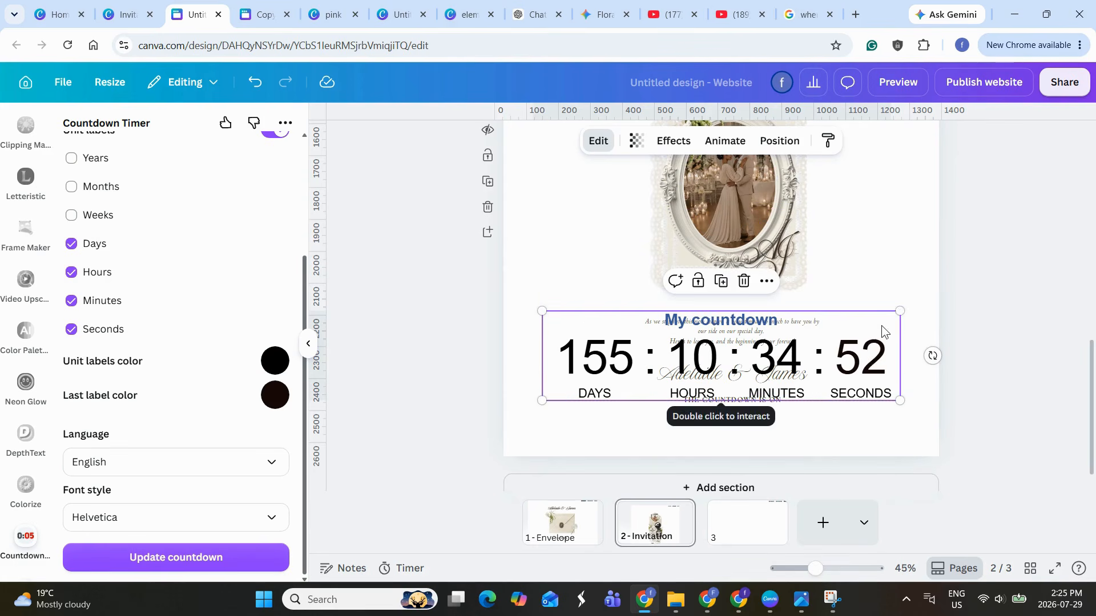
drag(900, 312, 667, 416)
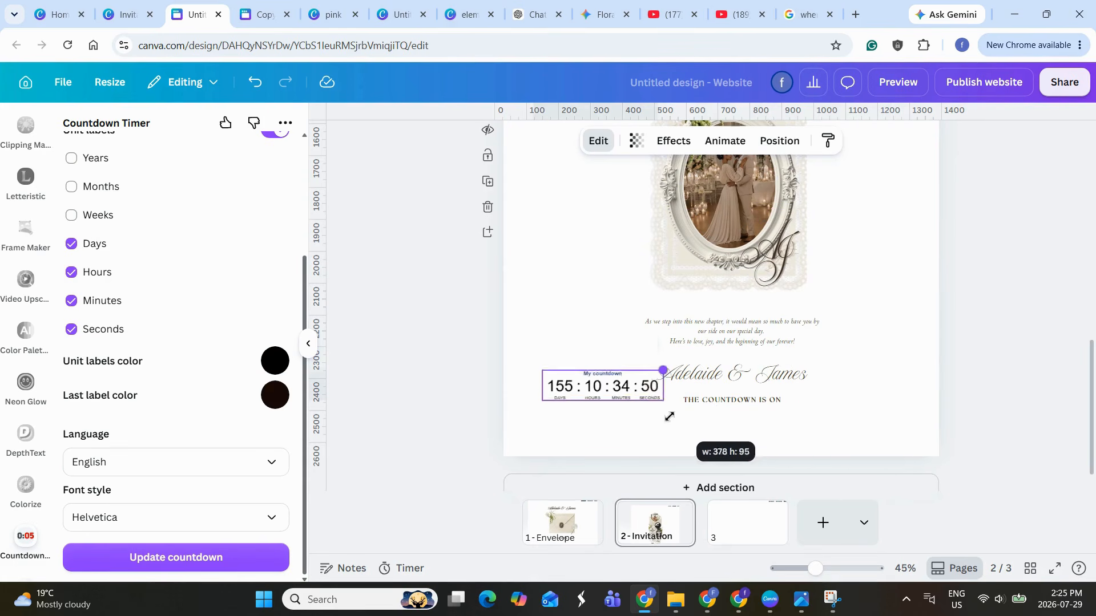
drag(613, 388, 741, 432)
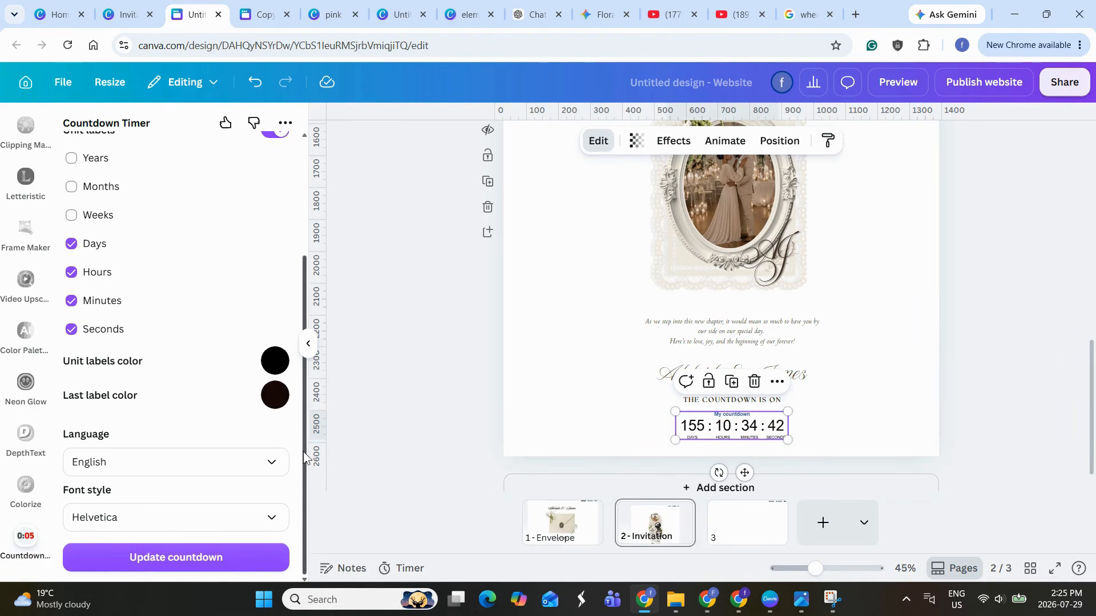
Turn off the countdown's title, update the countdown and move it back down beneath "THE COUNTDOWN IS ON"
drag(300, 446, 337, 176)
click(213, 159)
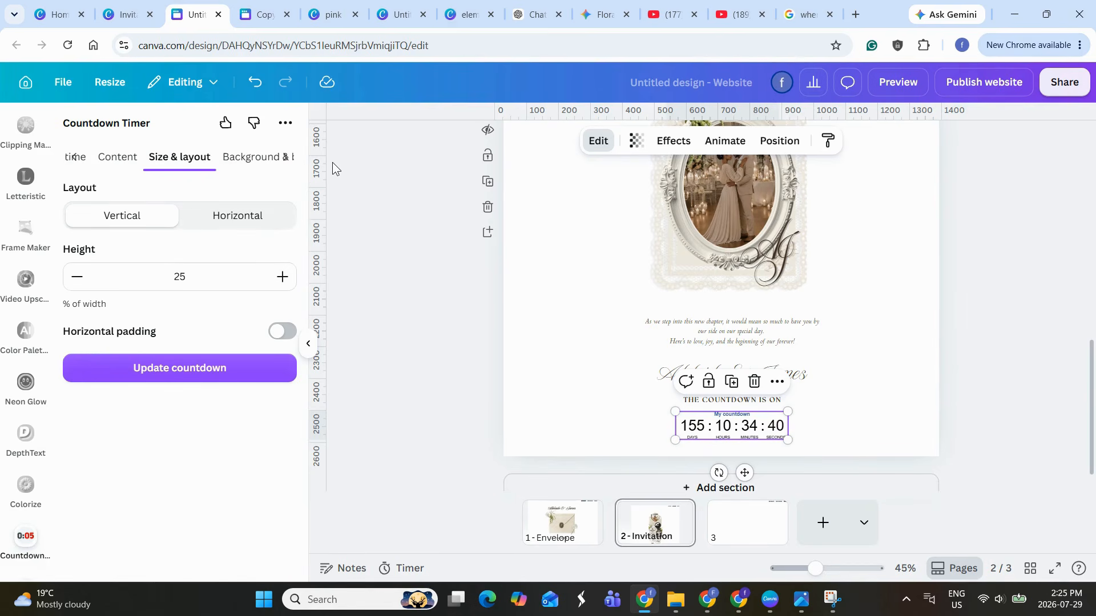
click(257, 164)
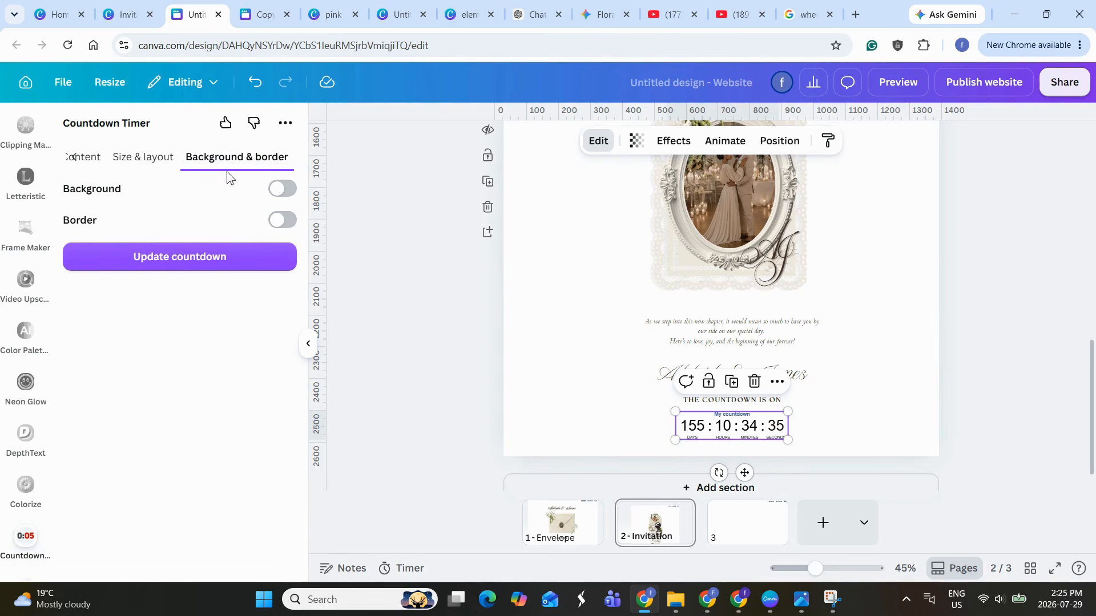
click(152, 161)
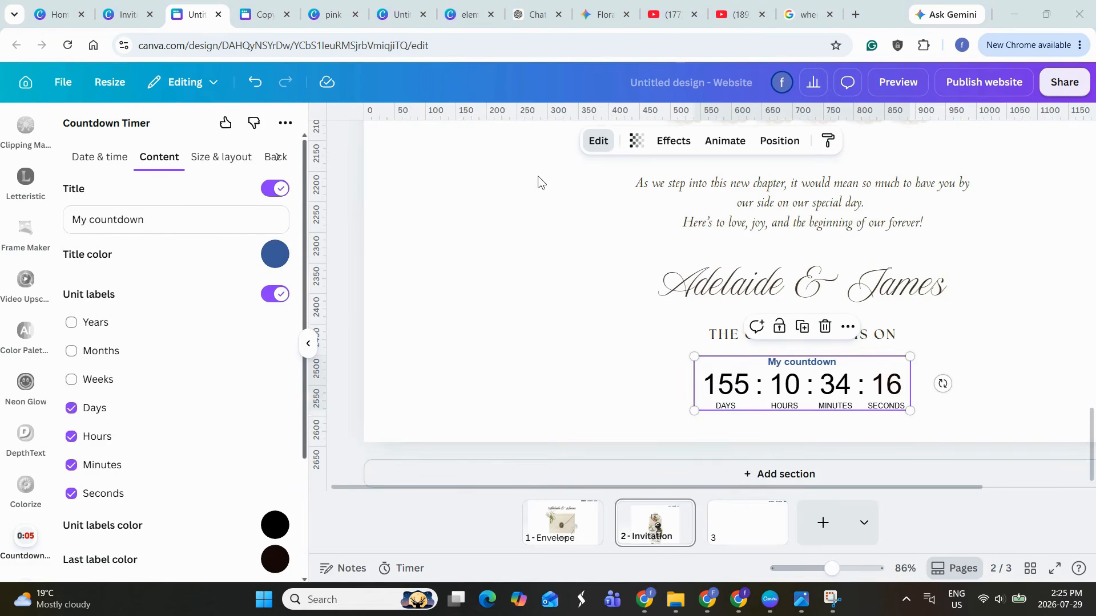
click(180, 224)
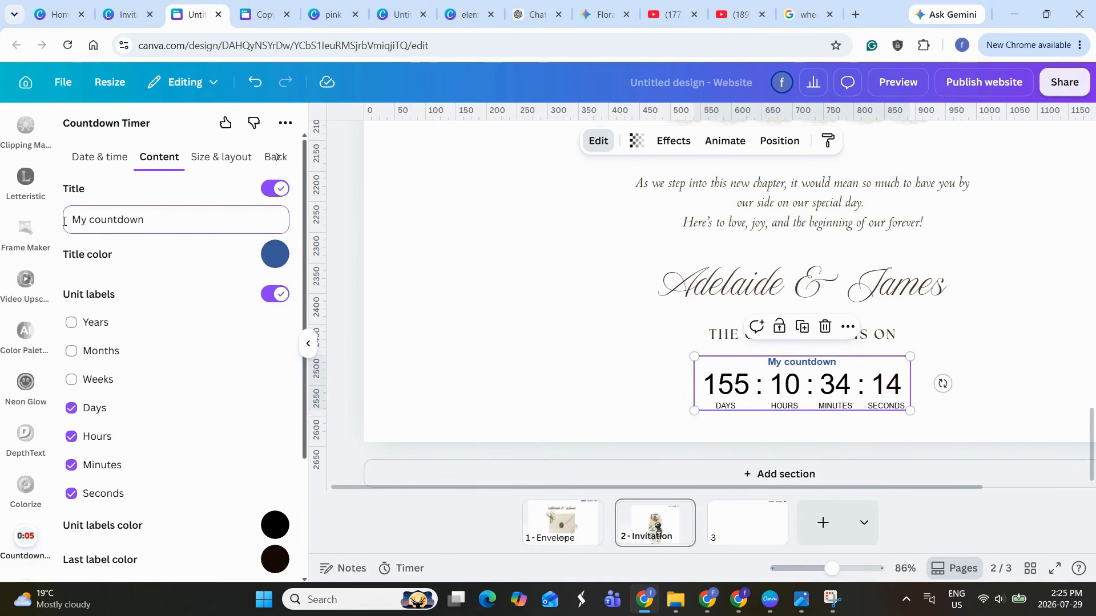
click(275, 189)
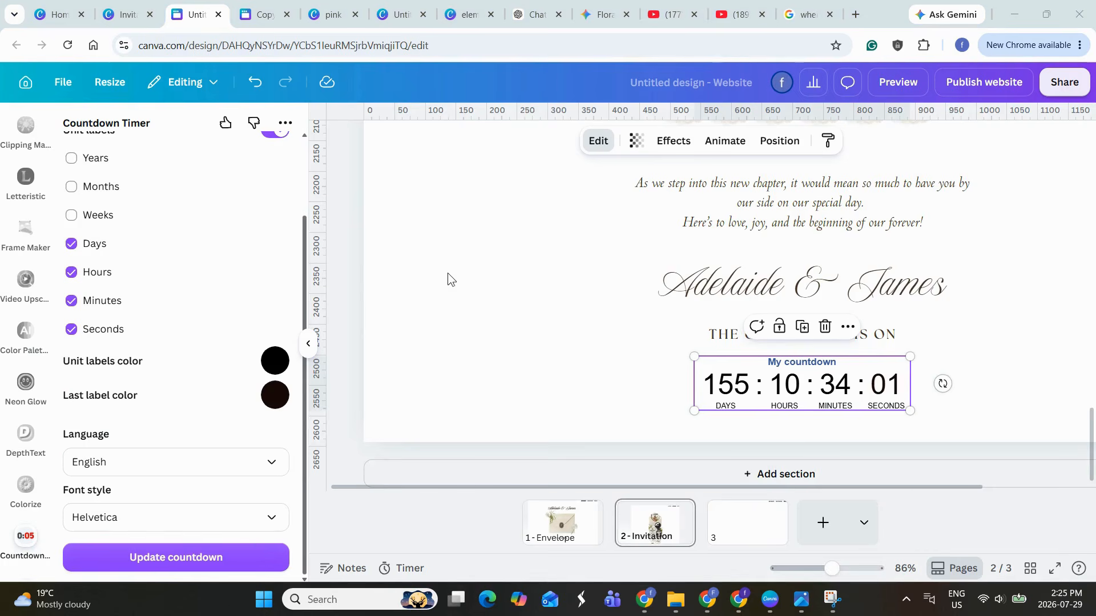
click(215, 558)
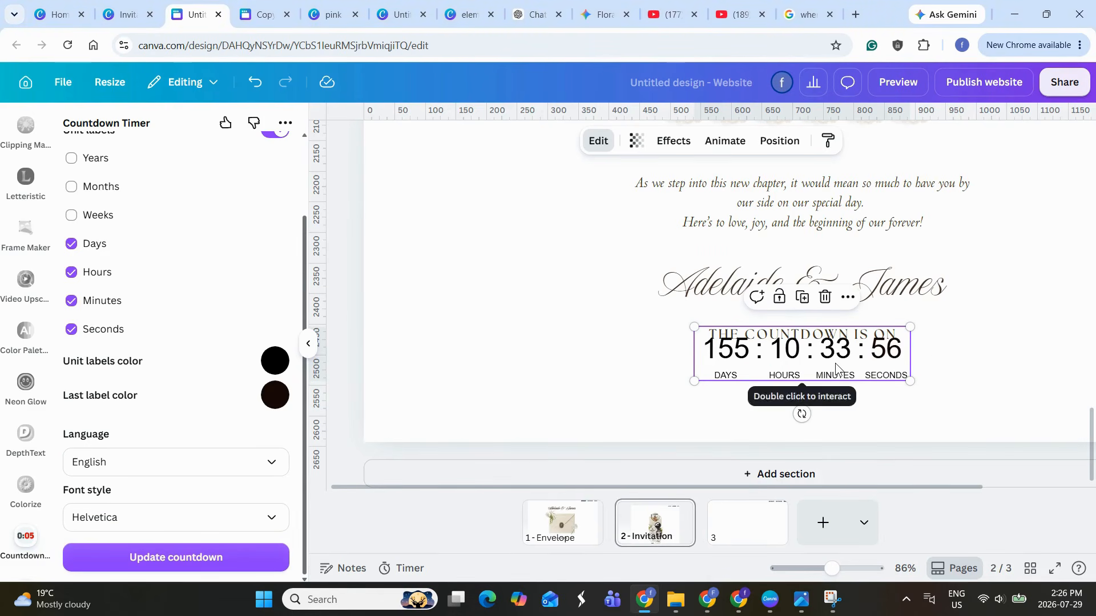
drag(835, 368, 837, 397)
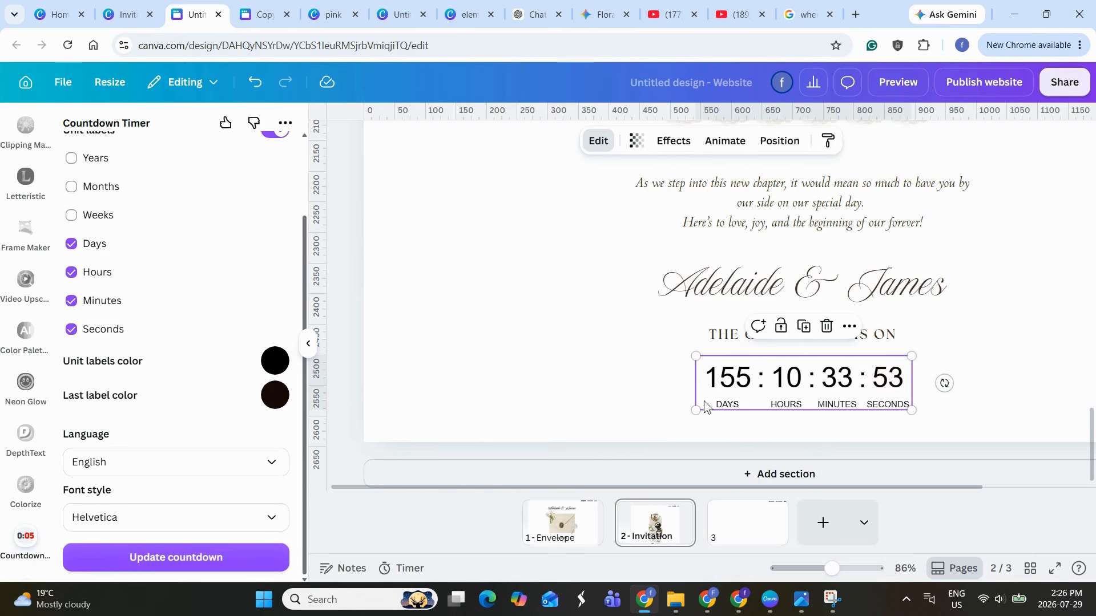
click(657, 377)
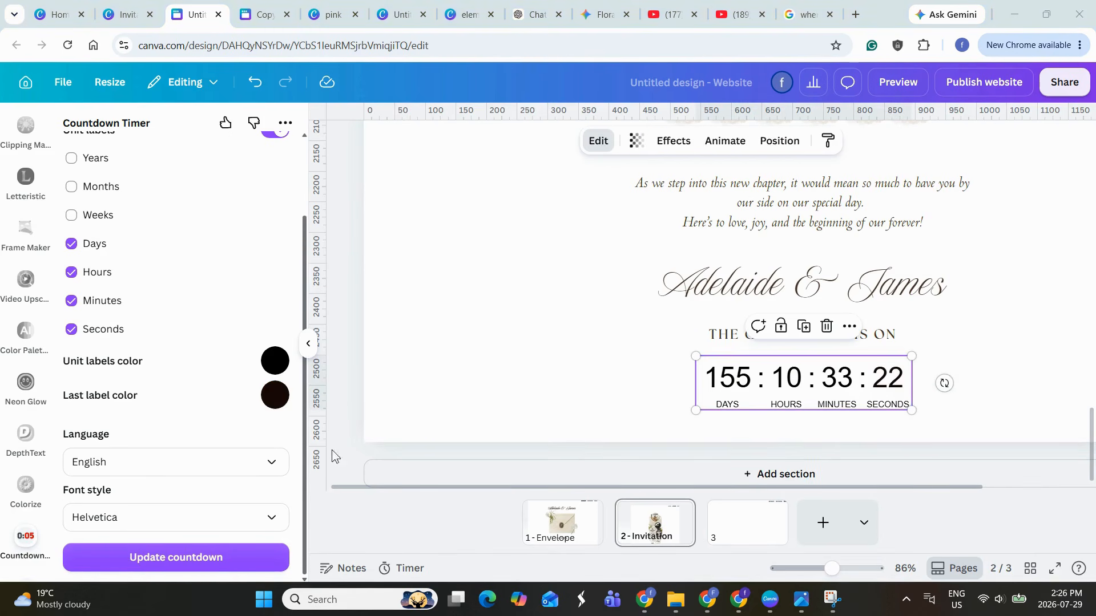
Change the countdown's font style to Fahkwang, update it and reposition it beneath "THE COUNTDOWN IS ON"
click(264, 518)
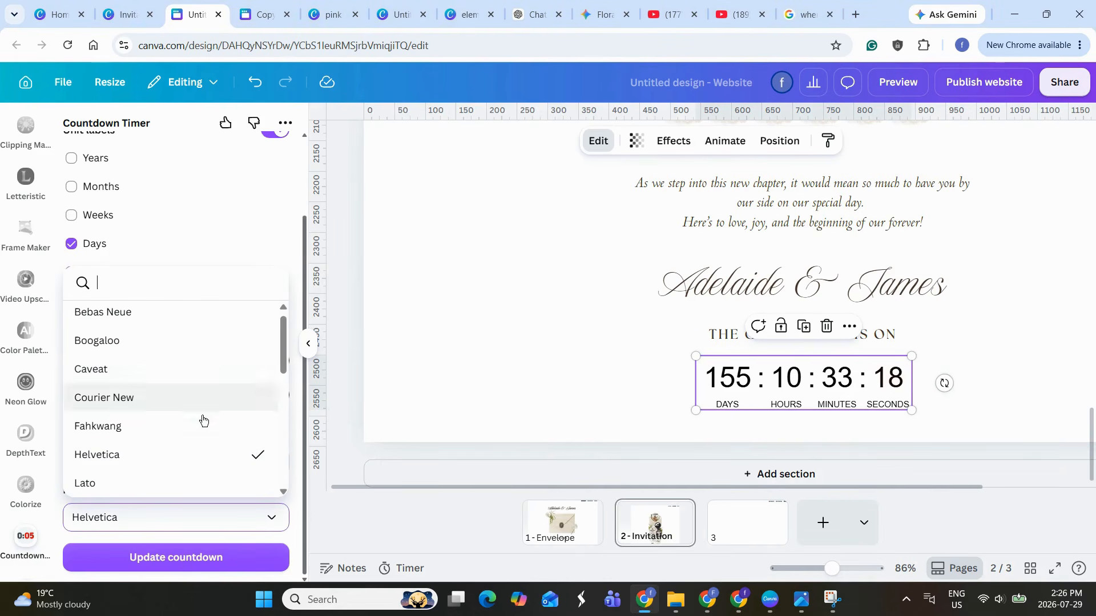
mouse_move(283, 337)
mouse_down()
mouse_move(280, 403)
mouse_move(274, 342)
mouse_up()
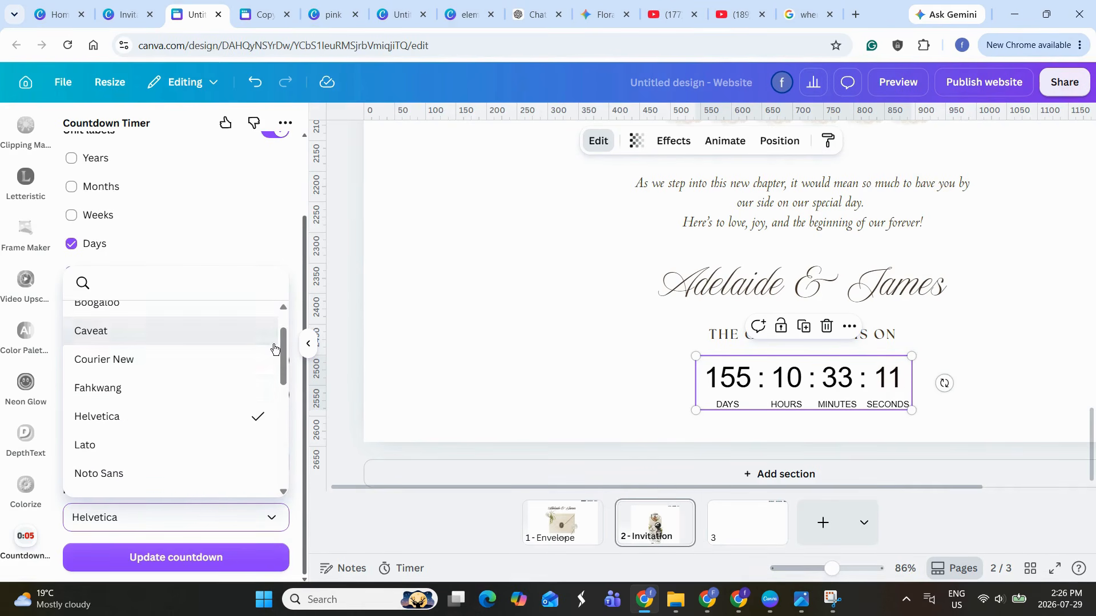
click(194, 384)
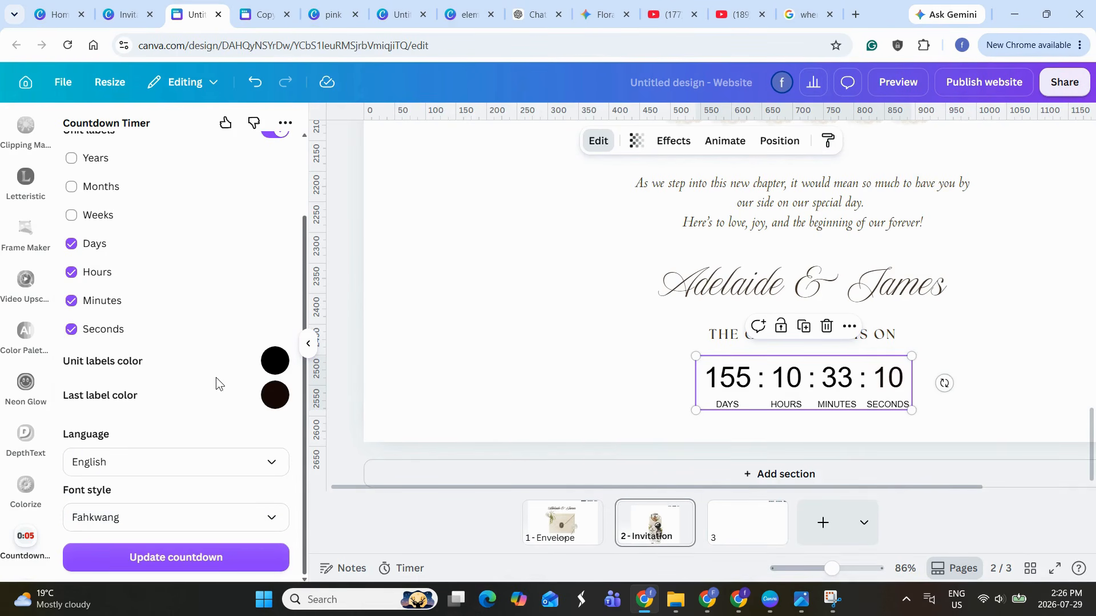
click(153, 559)
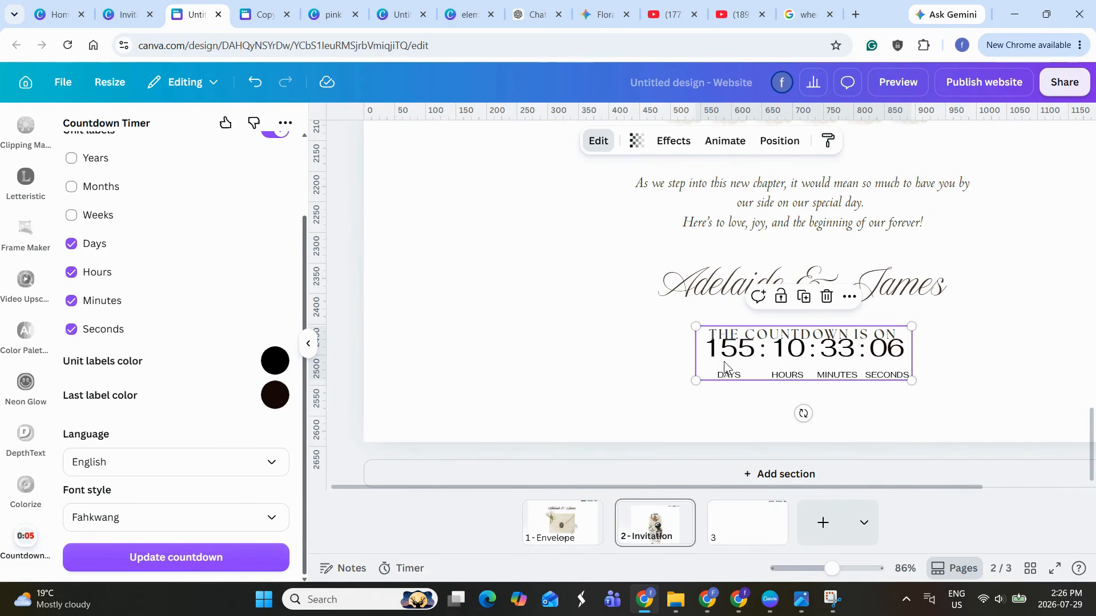
drag(764, 365, 767, 389)
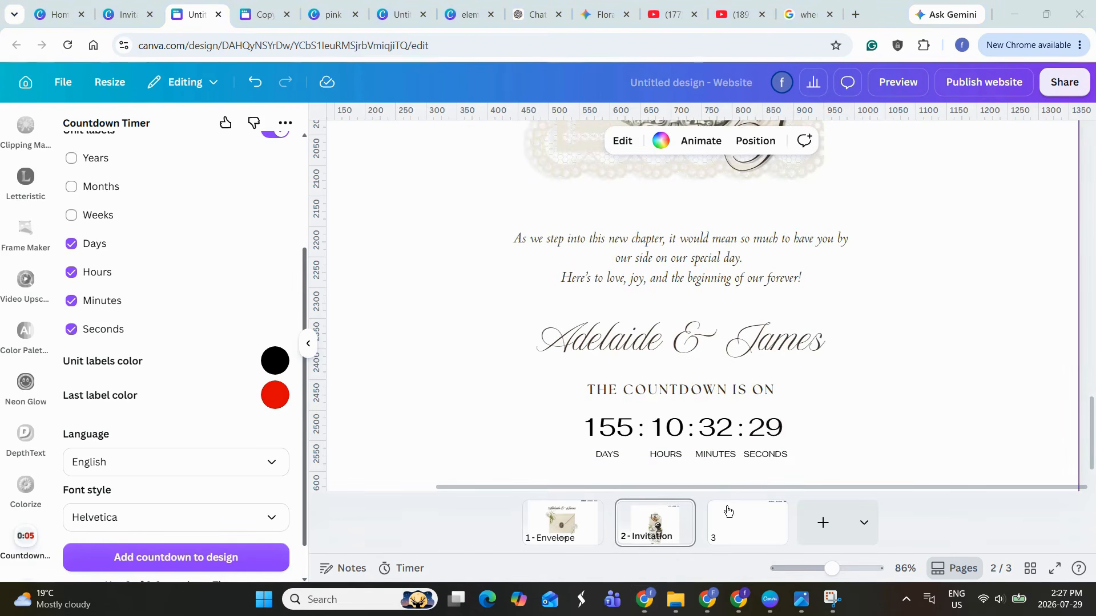
Title the third page "Details"
click(735, 530)
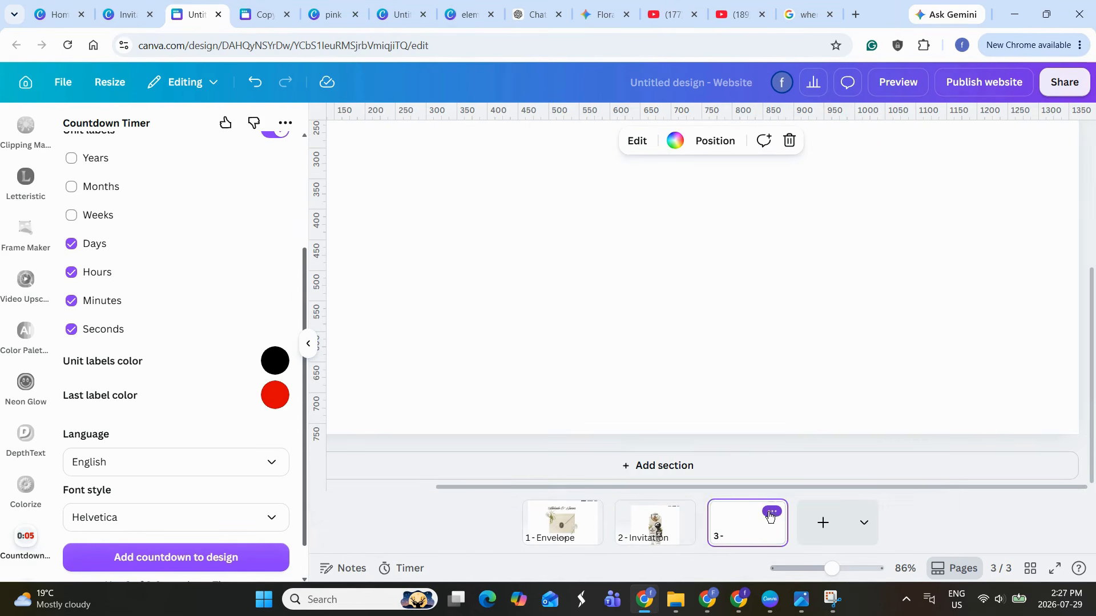
click(771, 511)
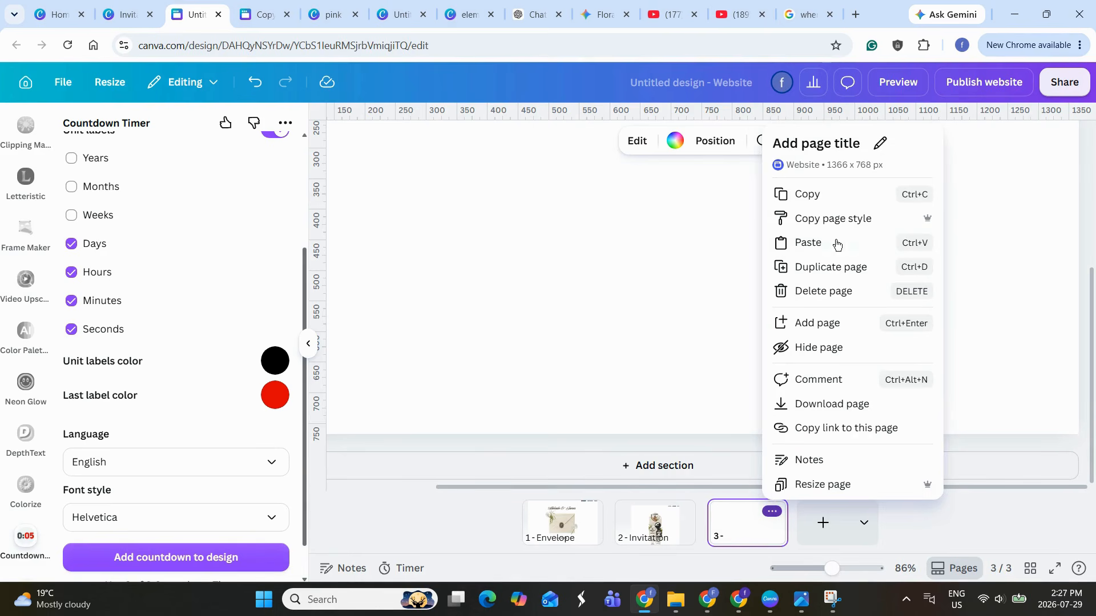
click(833, 146)
text(Details)
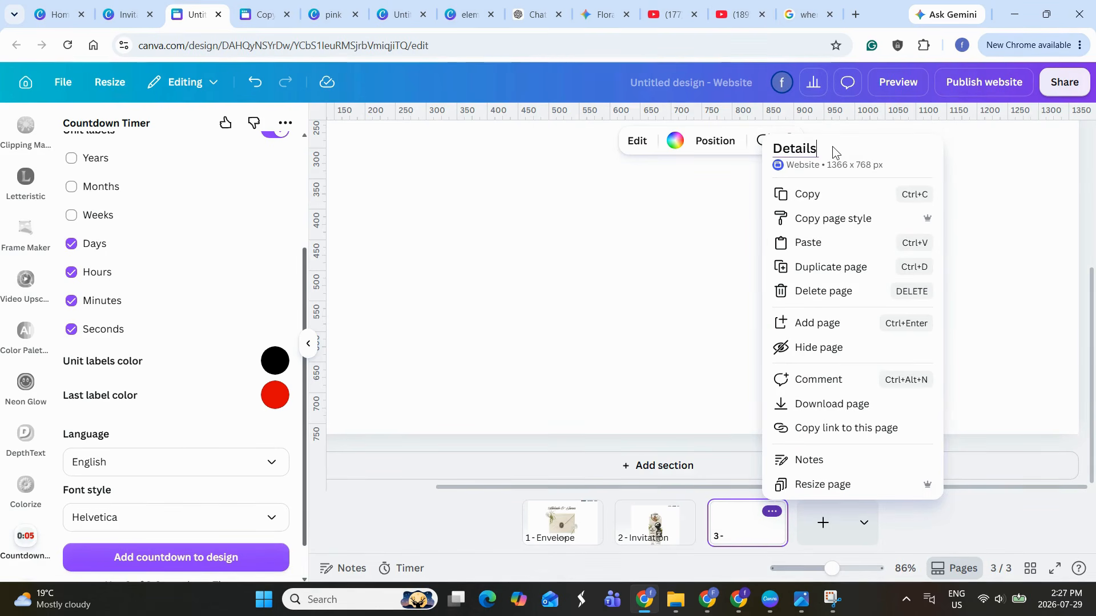
key(Return)
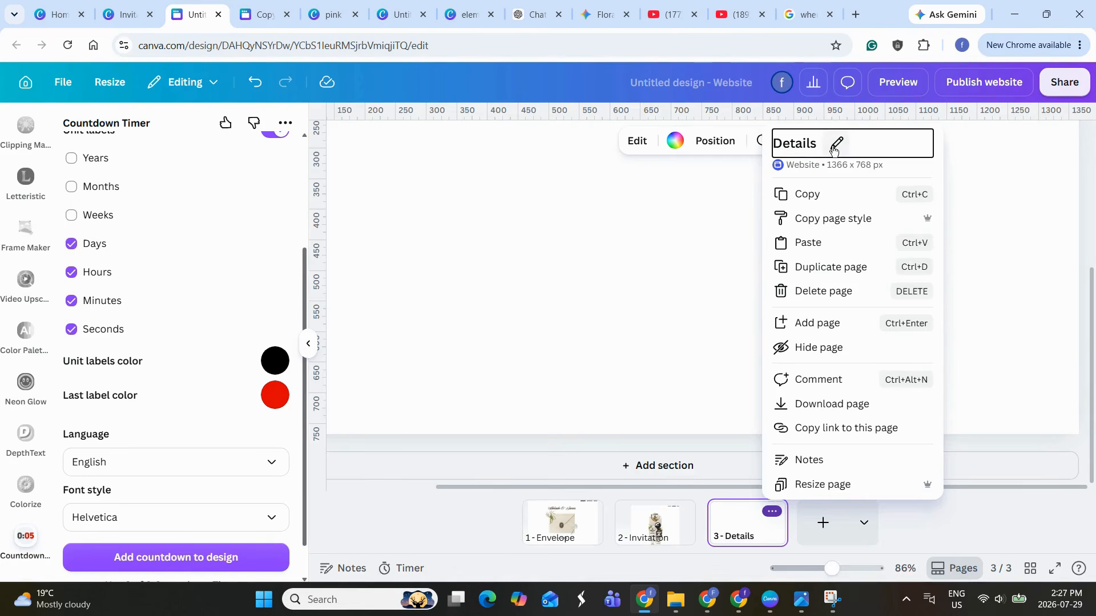
click(673, 338)
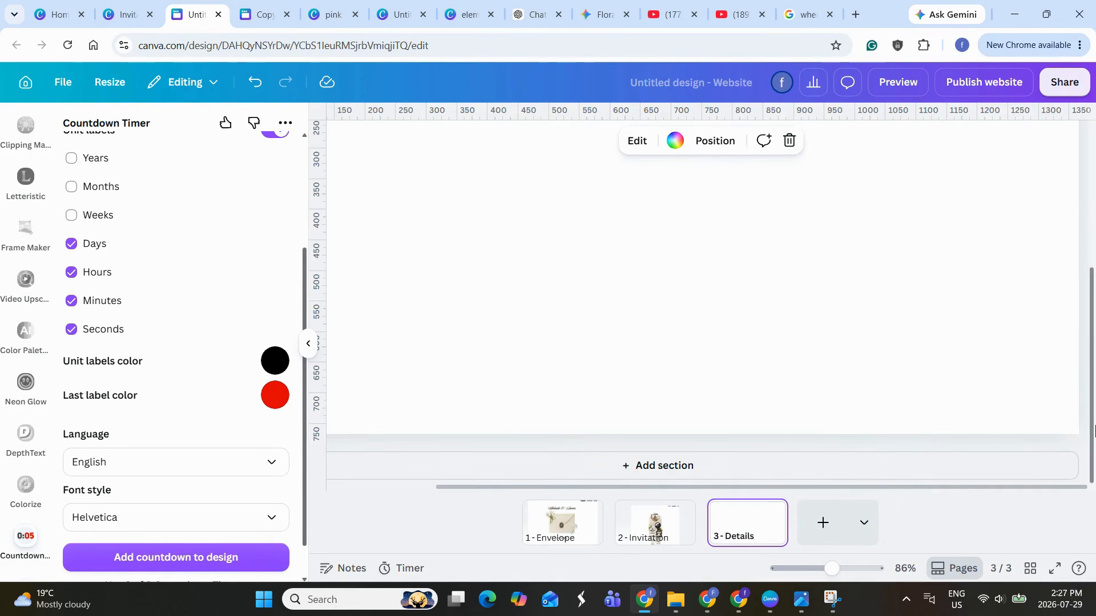
Set the background of the empty Details page to the dark brown already used in the design
drag(1092, 353, 1094, 211)
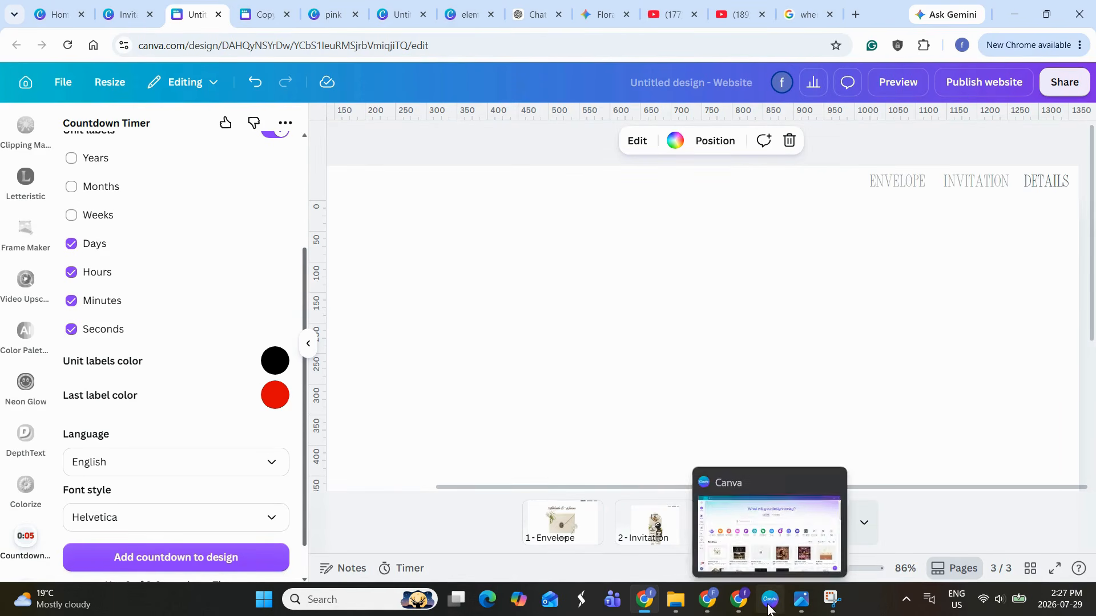
drag(826, 568, 804, 569)
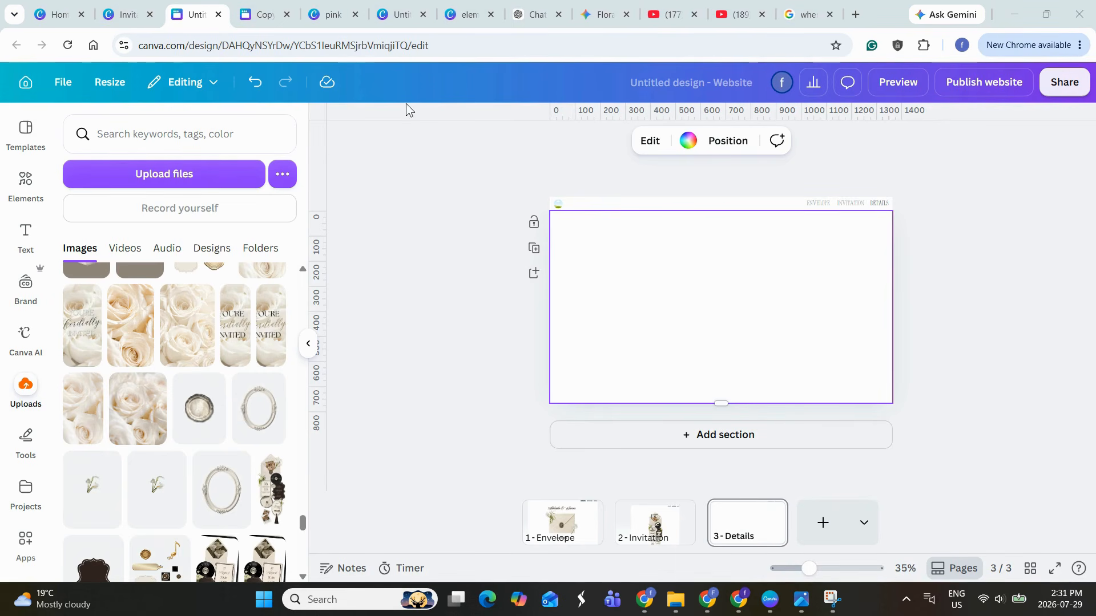
click(688, 143)
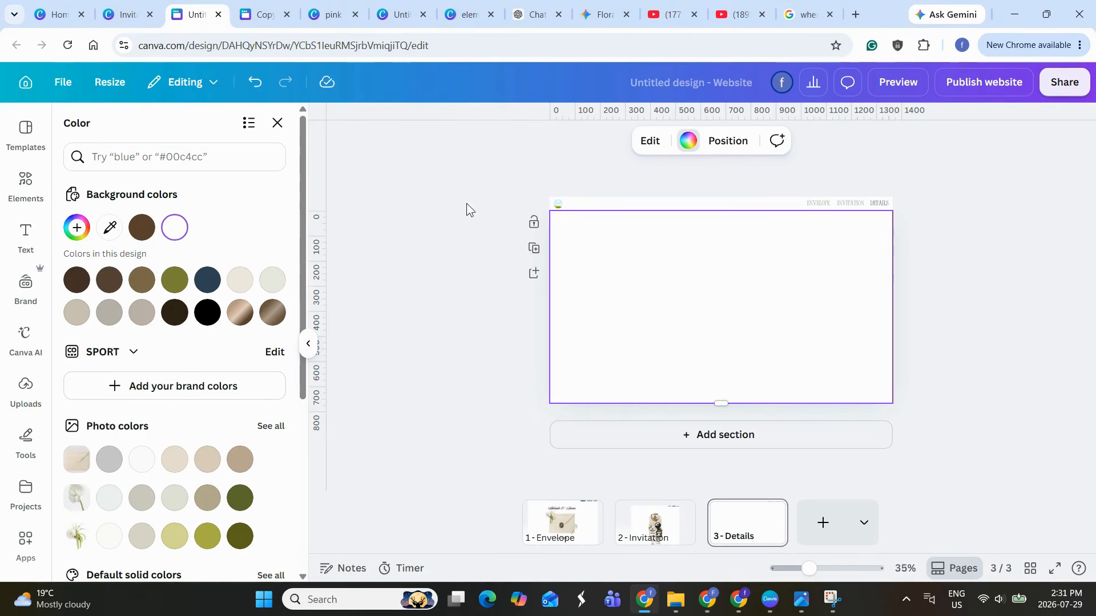
click(142, 228)
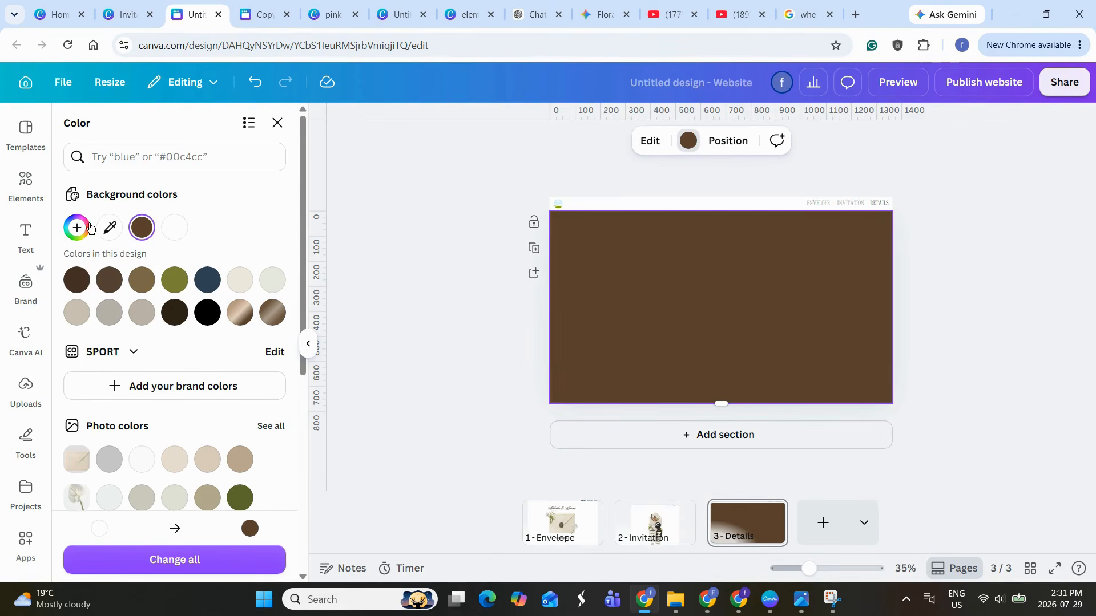
Fill the Details page with an uploaded cream rose photo and shift its crop to center the full rose bloom
click(25, 386)
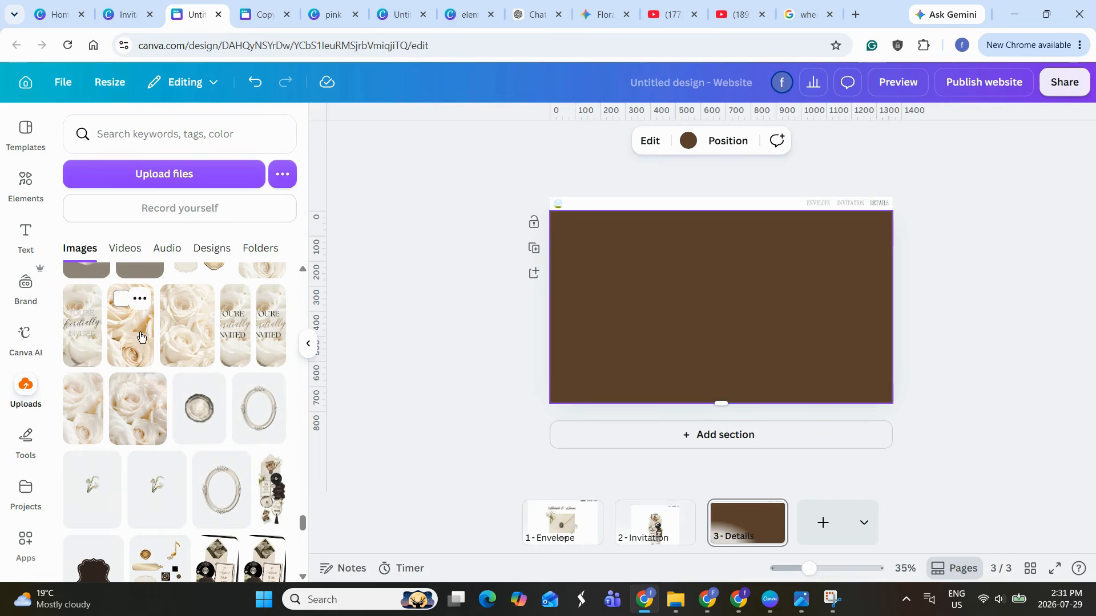
drag(177, 351, 558, 321)
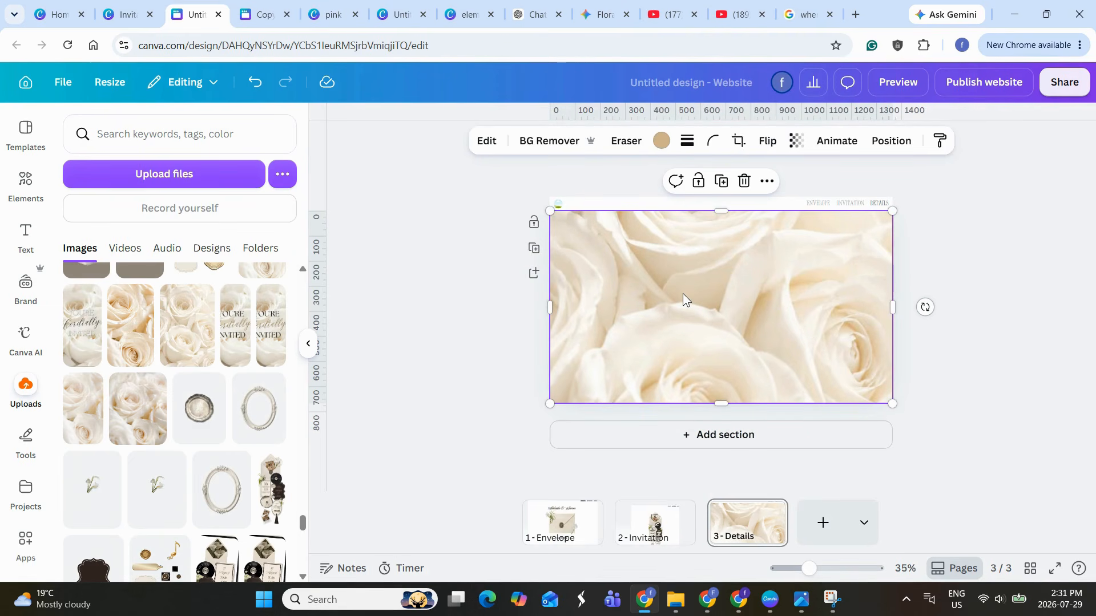
click(738, 141)
drag(763, 247, 765, 362)
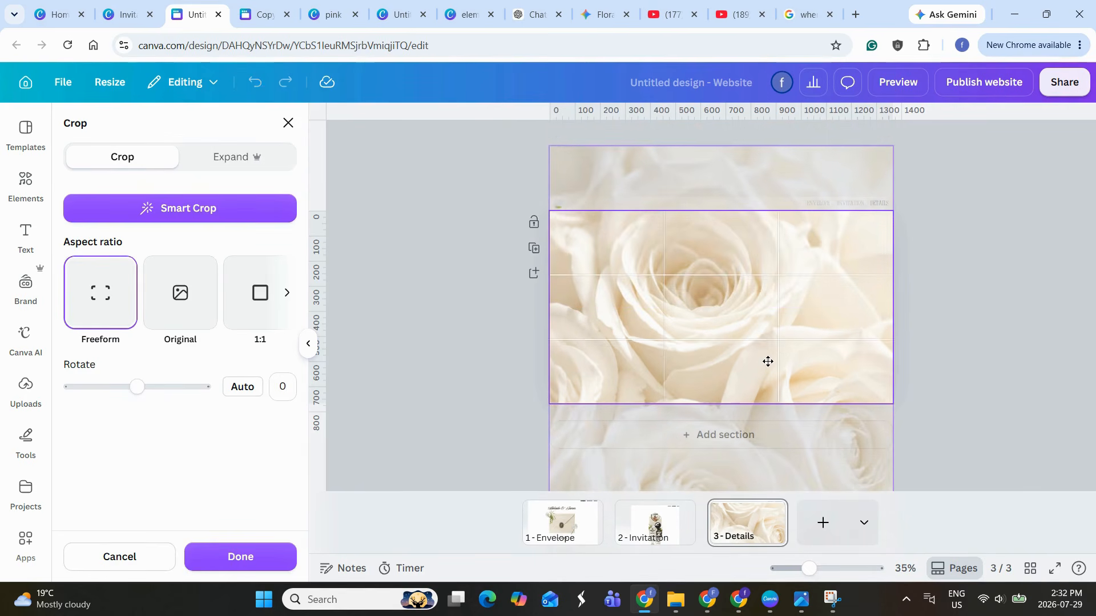
click(497, 334)
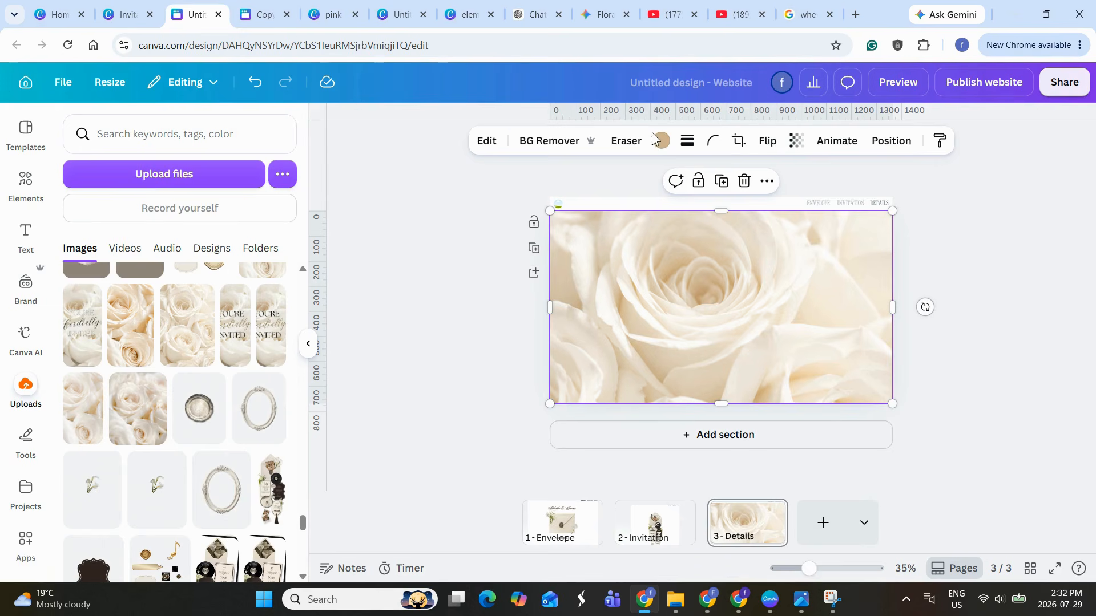
Set the rose photo's transparency to 48 and use it to replace the Details page's background
click(795, 143)
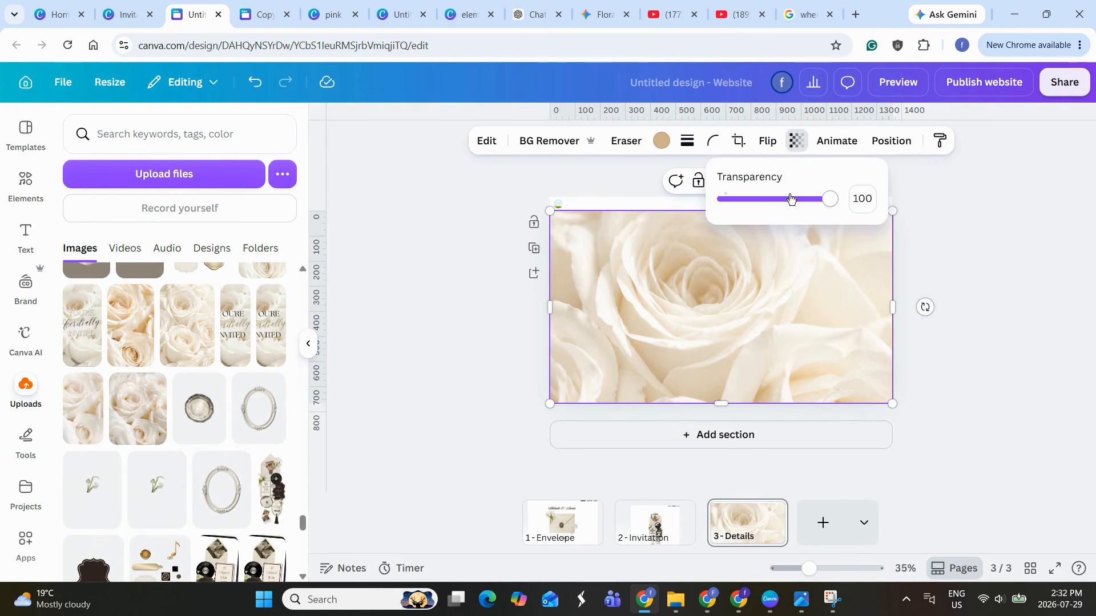
drag(827, 201, 774, 201)
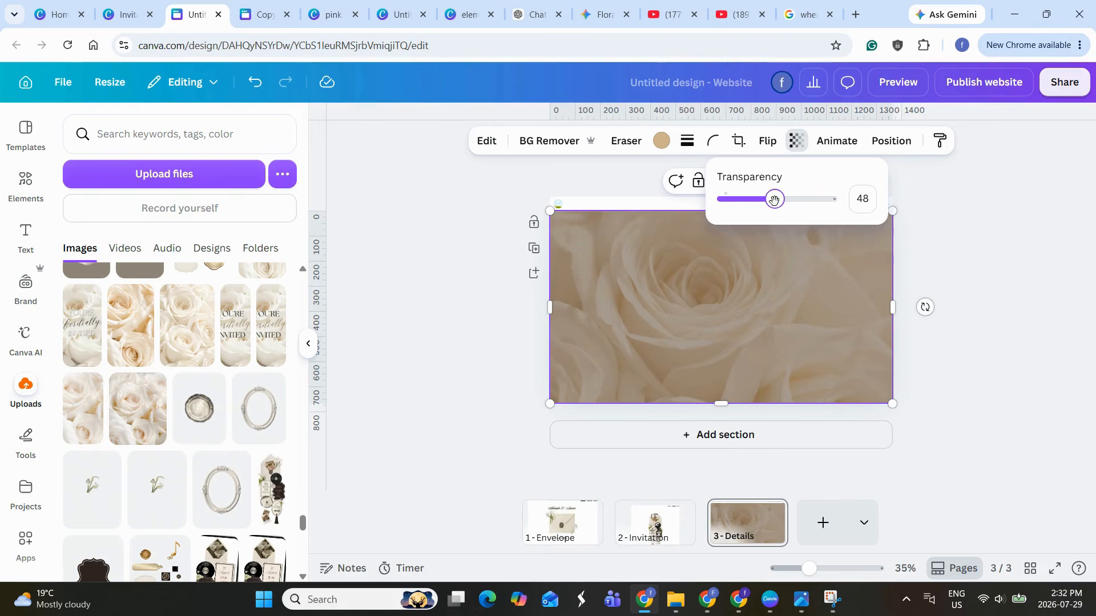
mouse_move(725, 402)
mouse_down()
mouse_move(724, 341)
mouse_move(722, 404)
mouse_up()
right_click(766, 334)
click(822, 512)
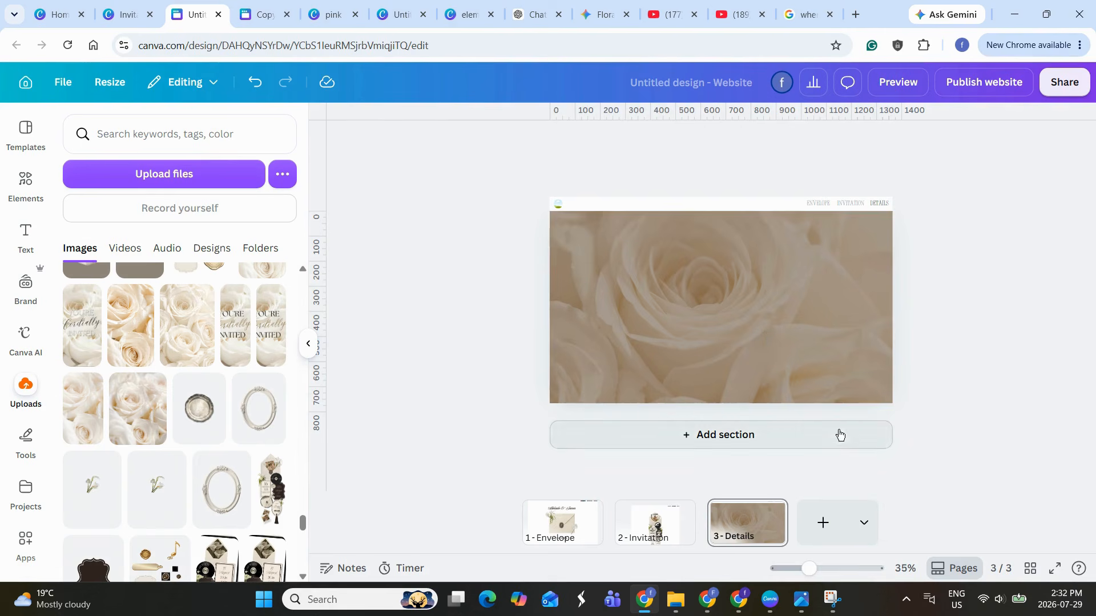
right_click(808, 325)
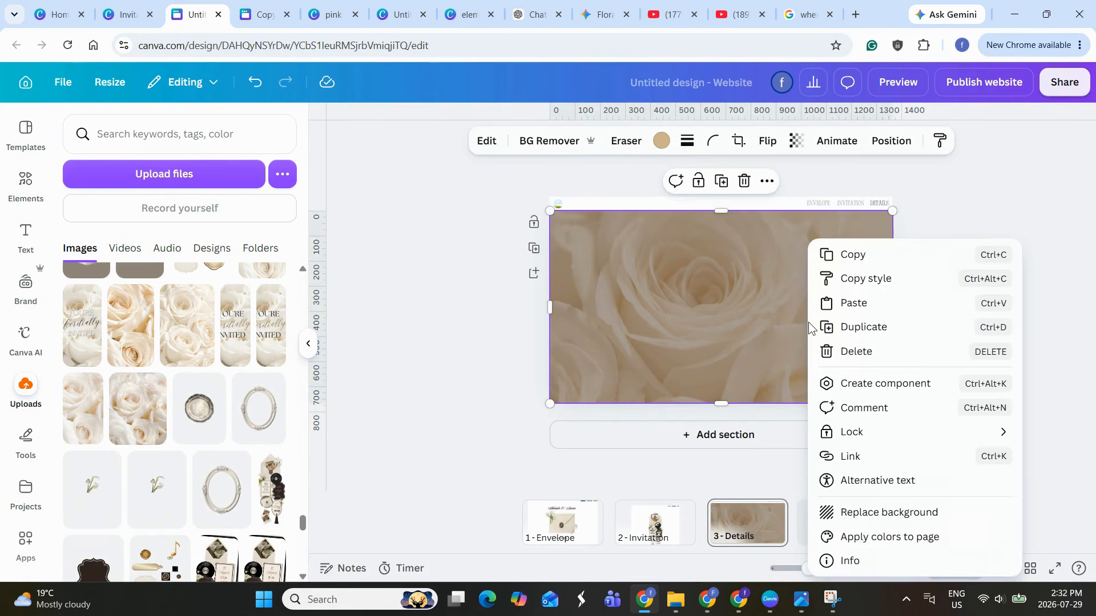
click(856, 514)
Shorten the Details section to about half its height and reposition the background rose slightly higher within the crop
click(755, 383)
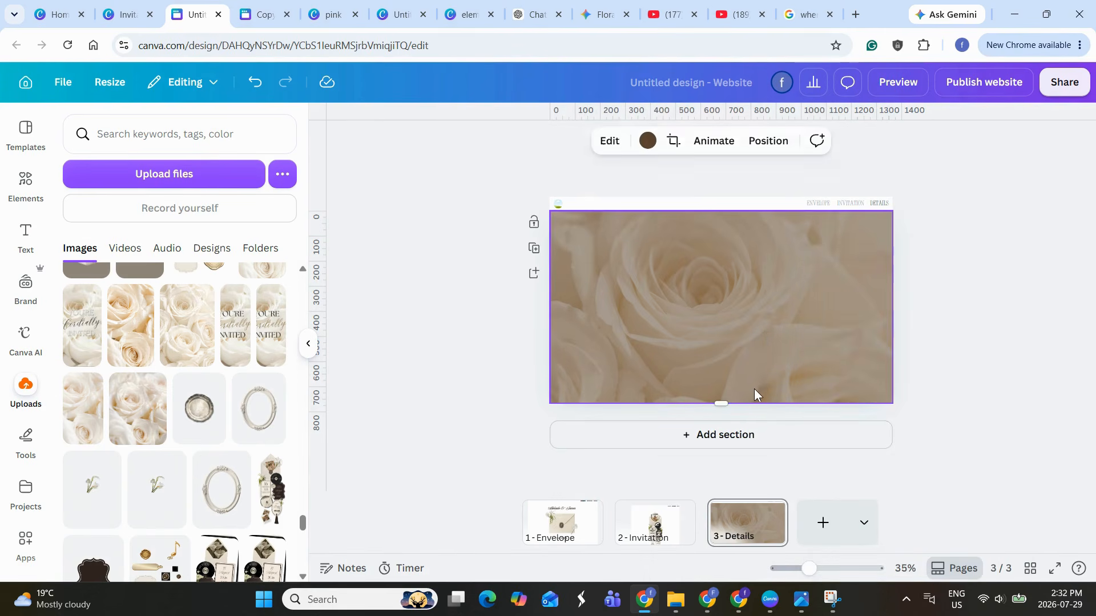
drag(721, 403, 726, 343)
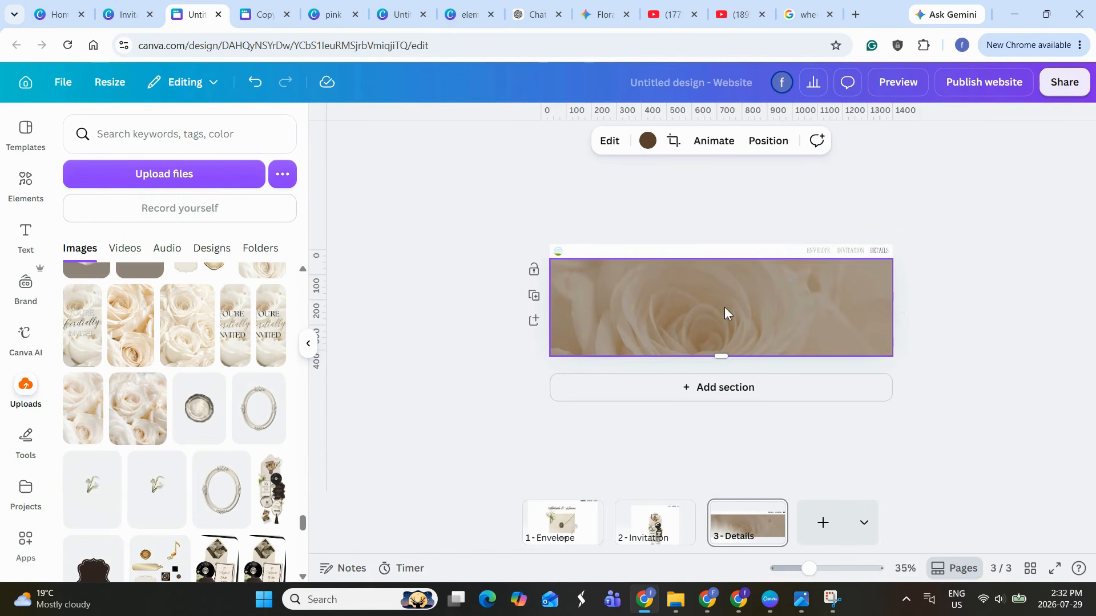
double_click(725, 307)
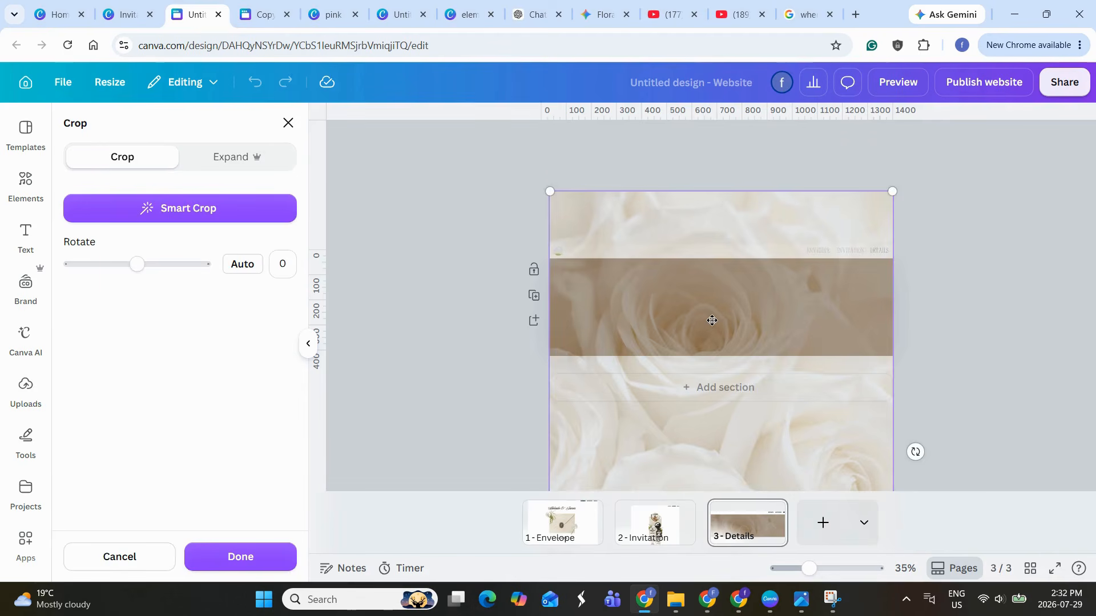
click(502, 364)
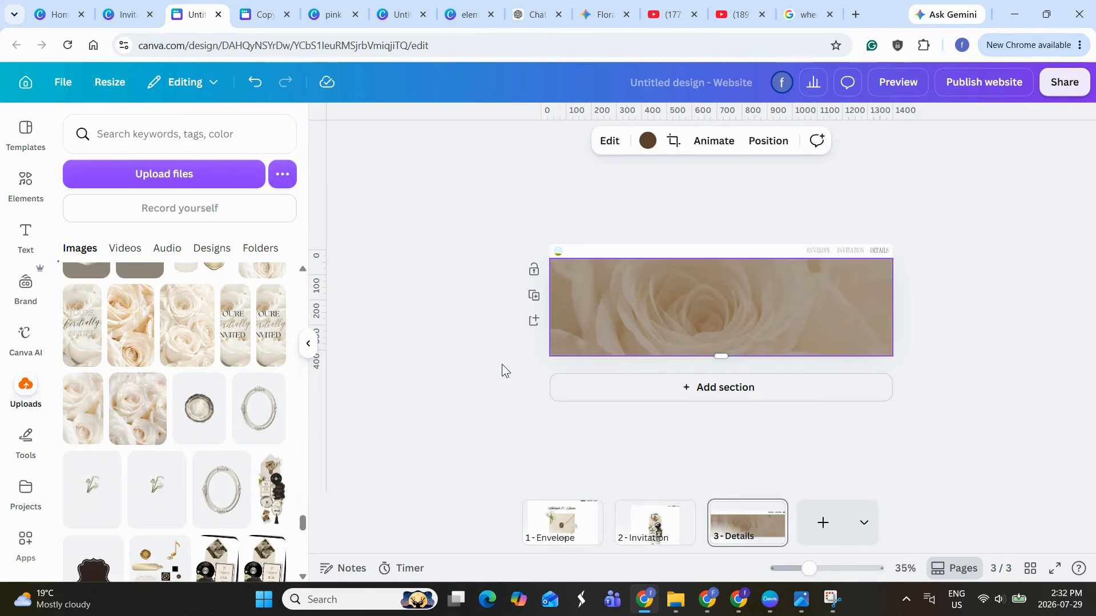
key(Escape)
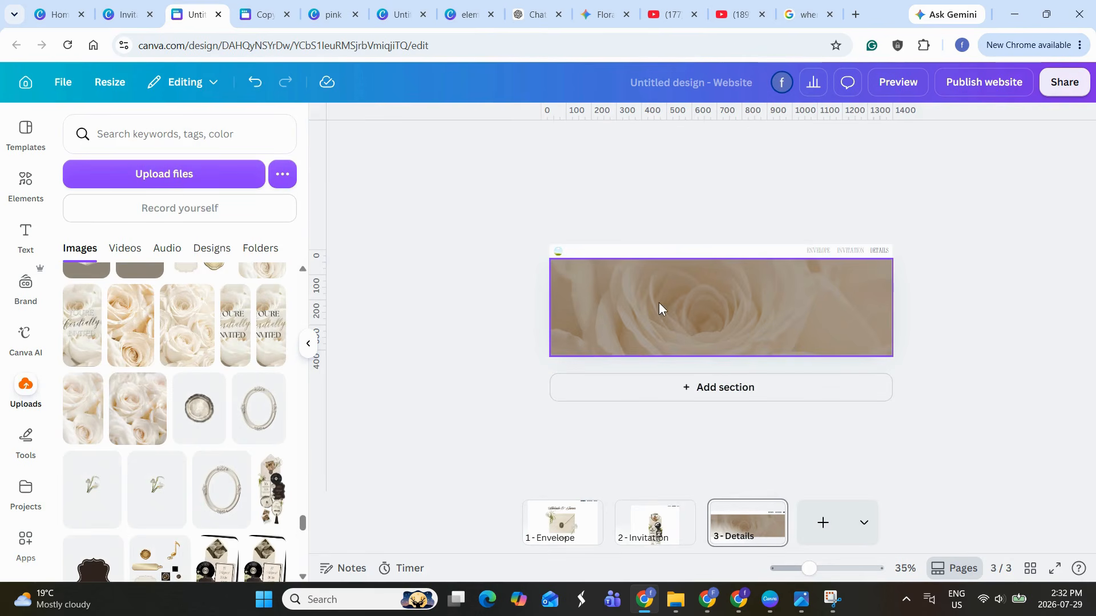
Add a subheading reading "Detatils" over the rose photo, enlarge it to font size 85.6 and center it in the section
click(23, 234)
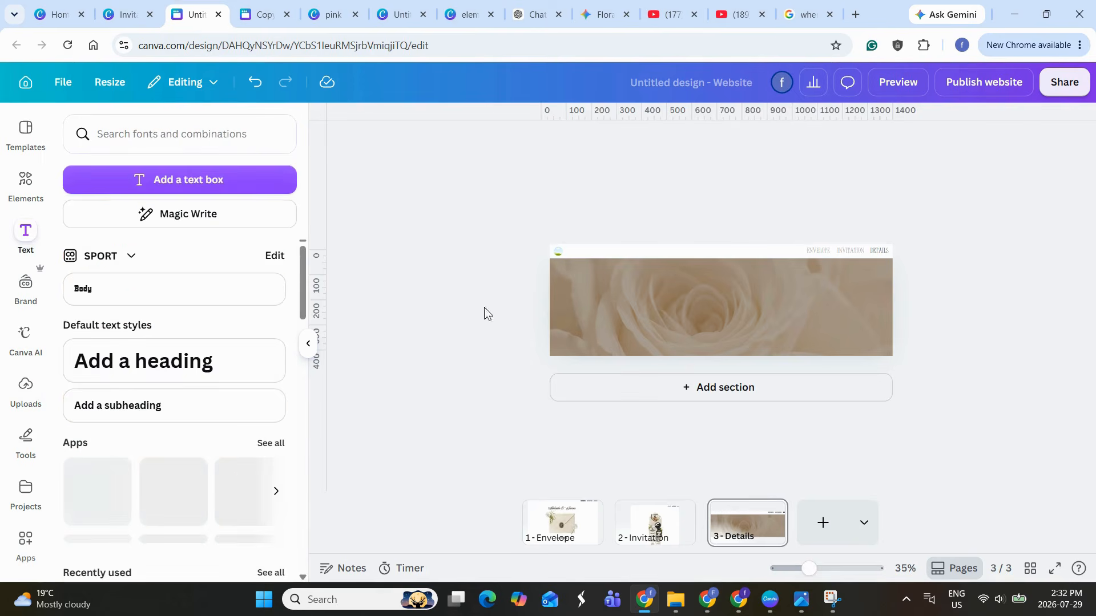
click(171, 399)
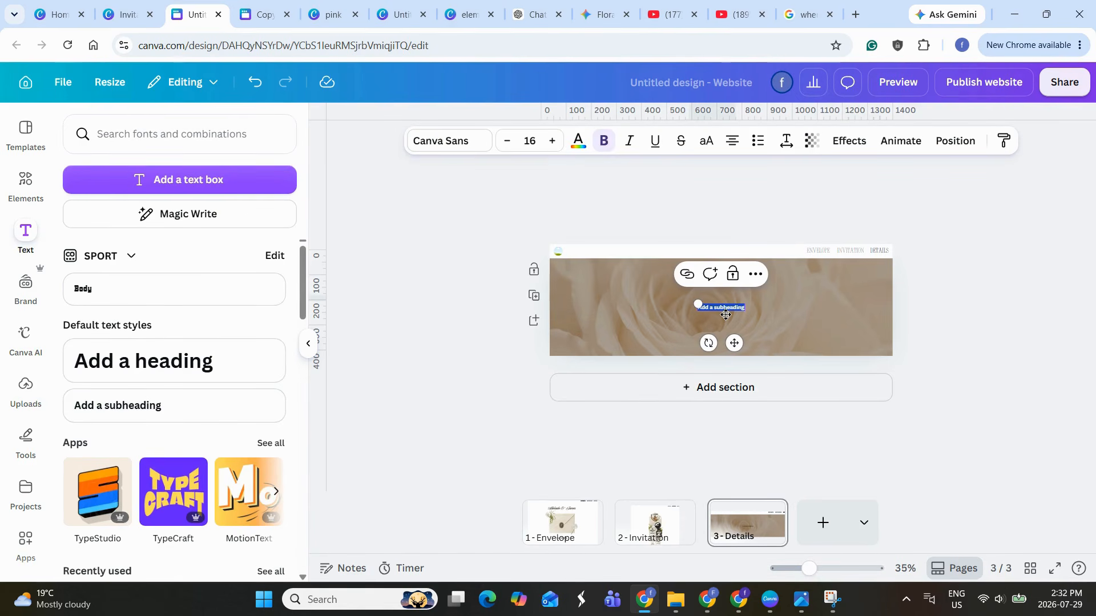
key(BackSpace)
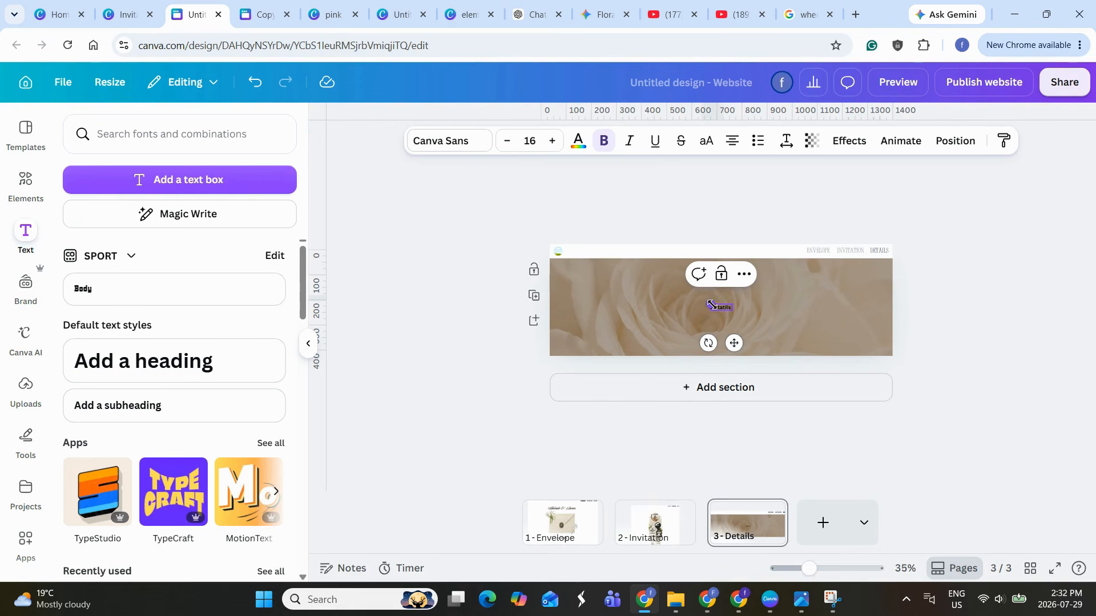
drag(710, 304, 611, 274)
drag(690, 341, 735, 357)
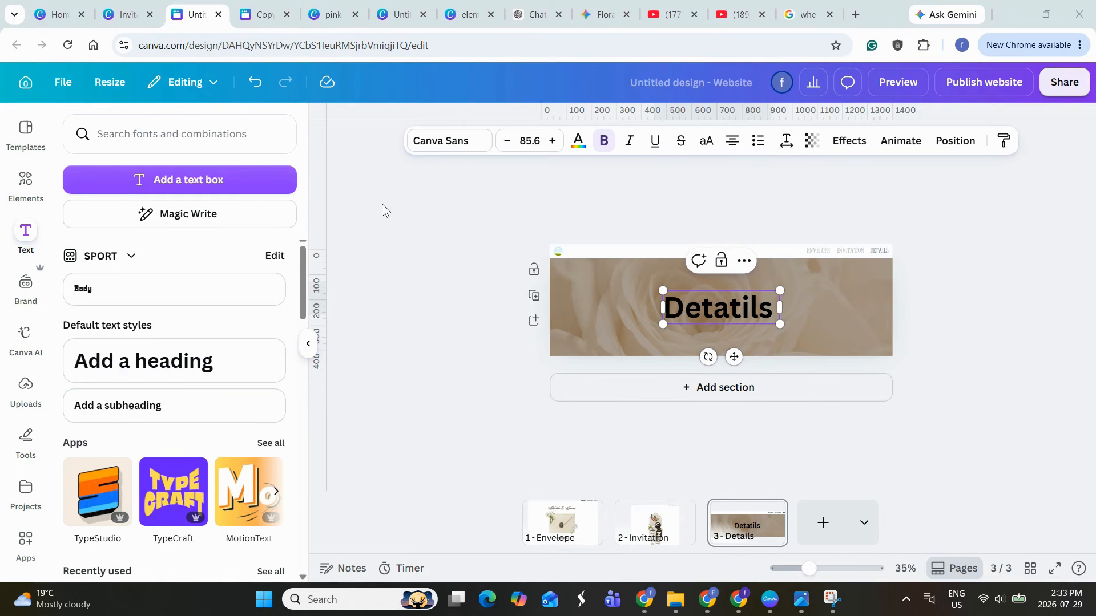
Change the "Detatils" title's font to New Icon Script and shift the title slightly lower in the rose section
click(444, 143)
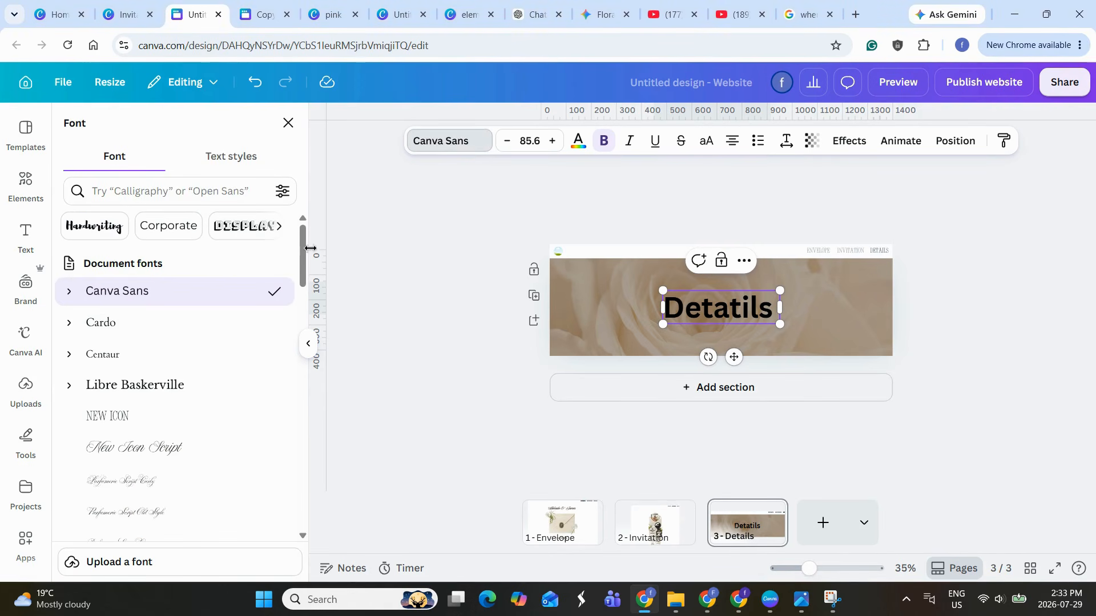
click(135, 448)
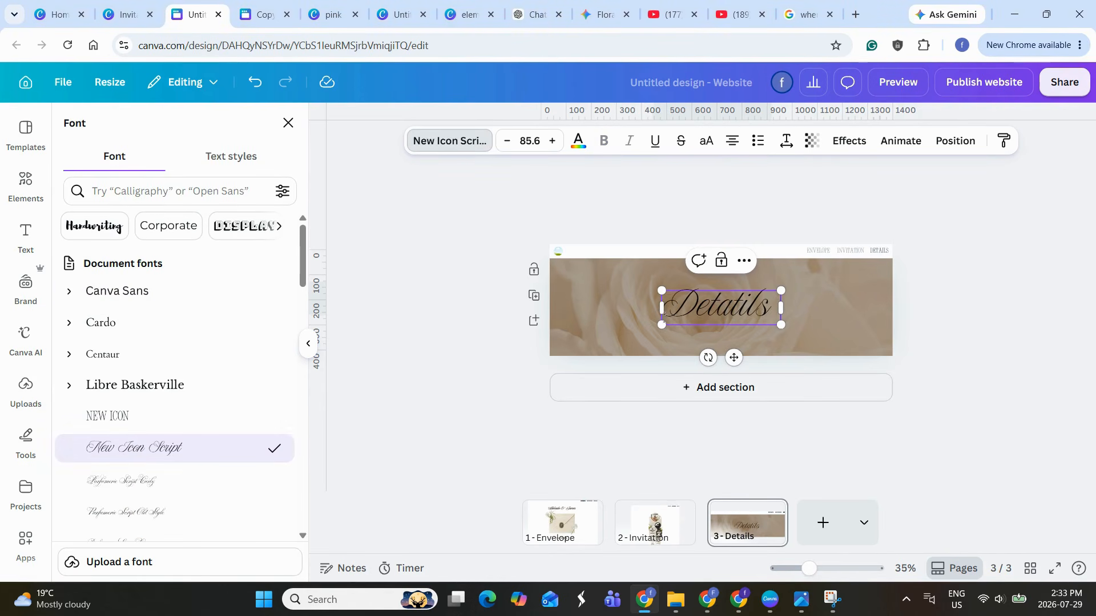
click(289, 125)
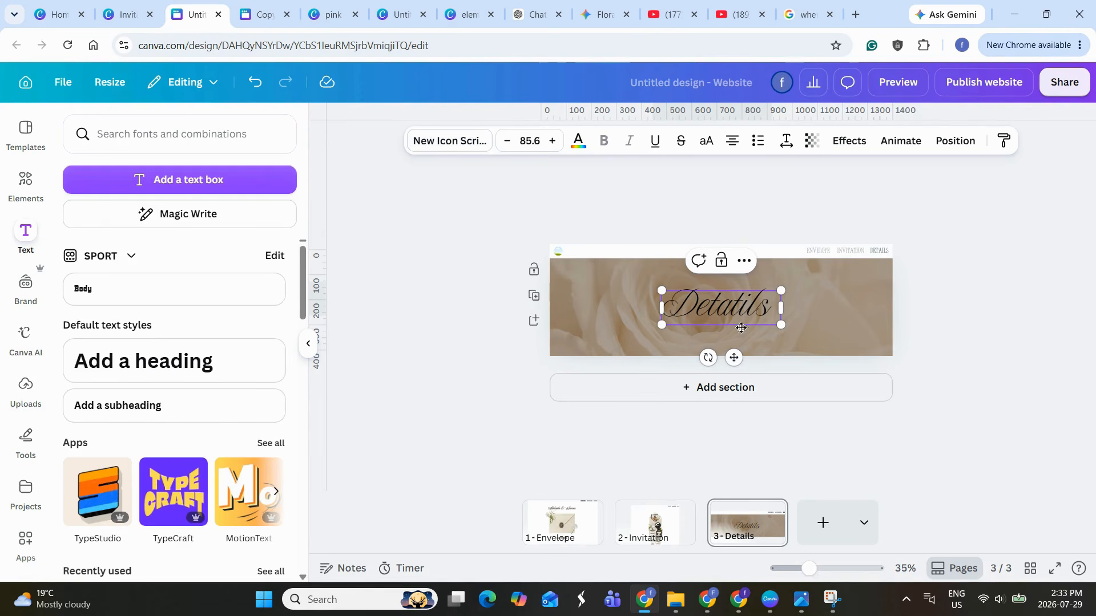
drag(734, 357, 735, 358)
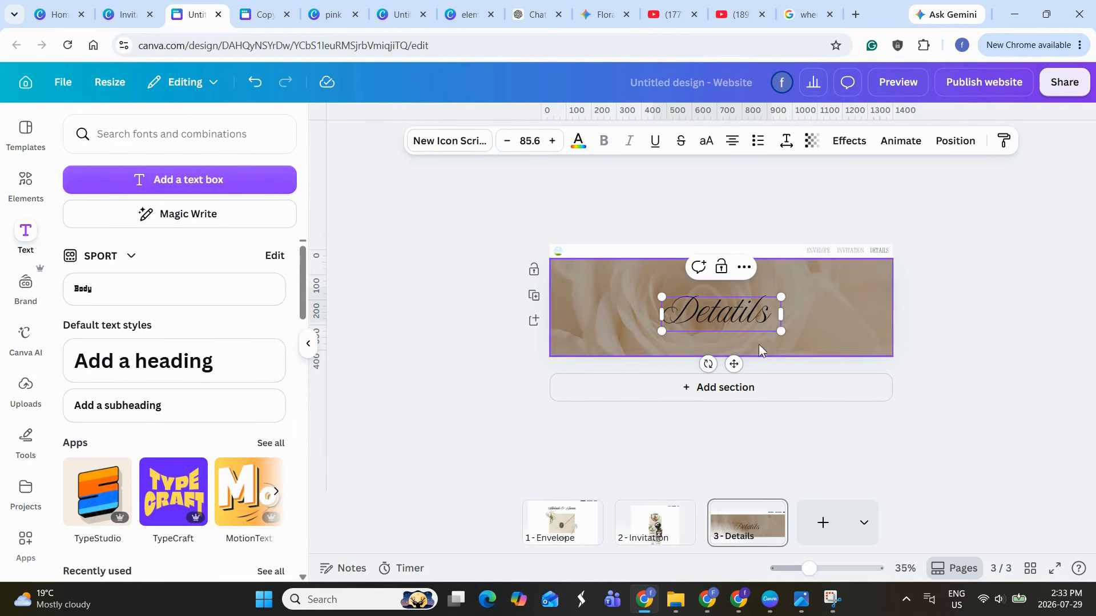
Color the whole "Detatils" title light orange #f0e9e2
click(578, 140)
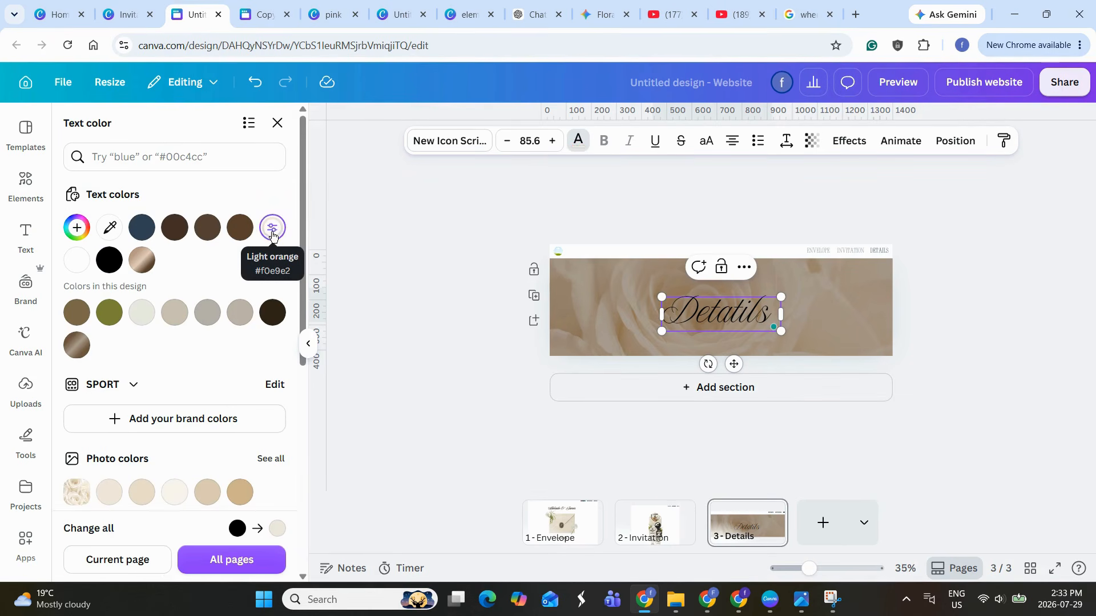
click(698, 313)
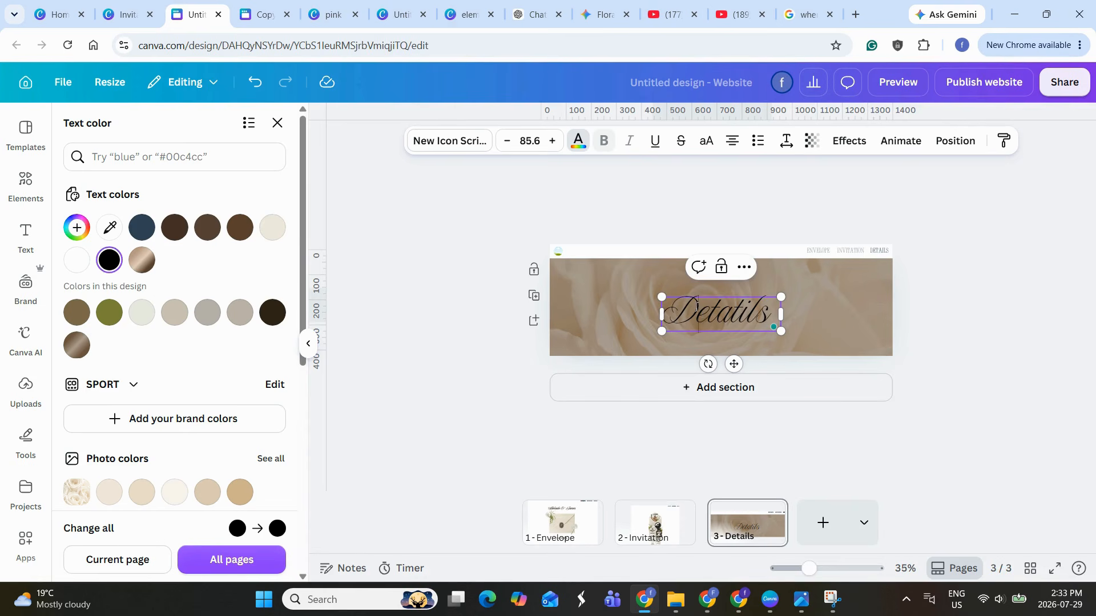
key(ctrl+a)
click(272, 228)
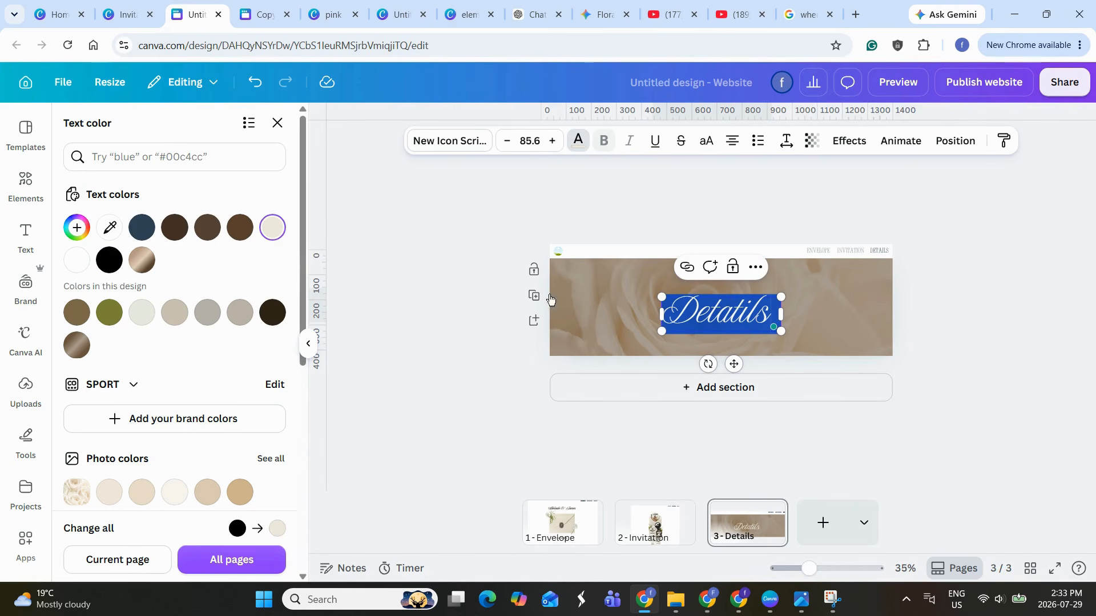
click(593, 315)
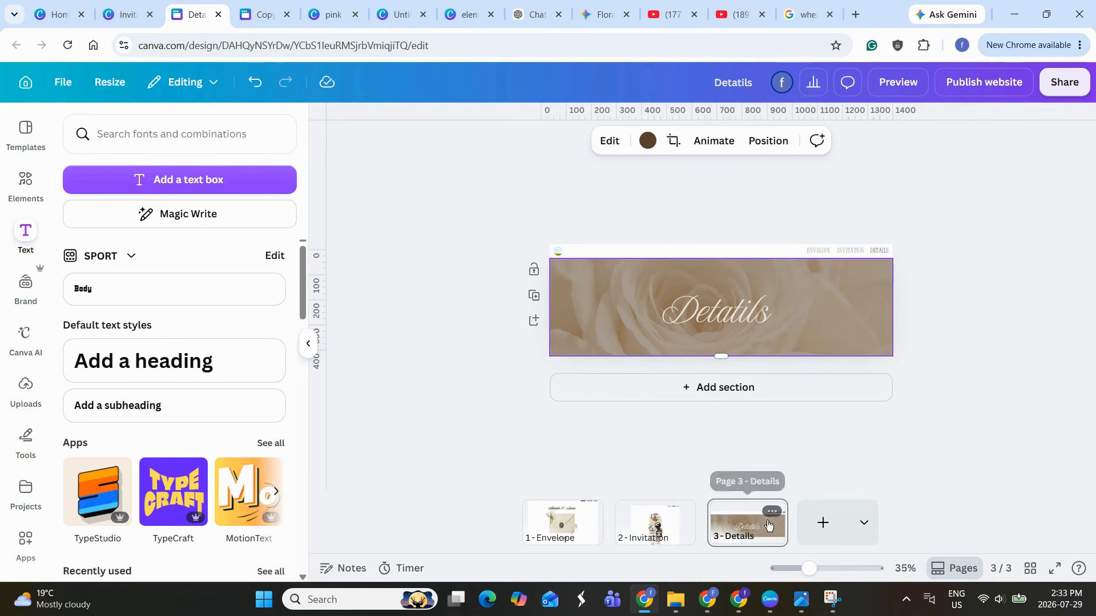
Add a section beneath the rose header on the Details page and set its background to white
click(781, 394)
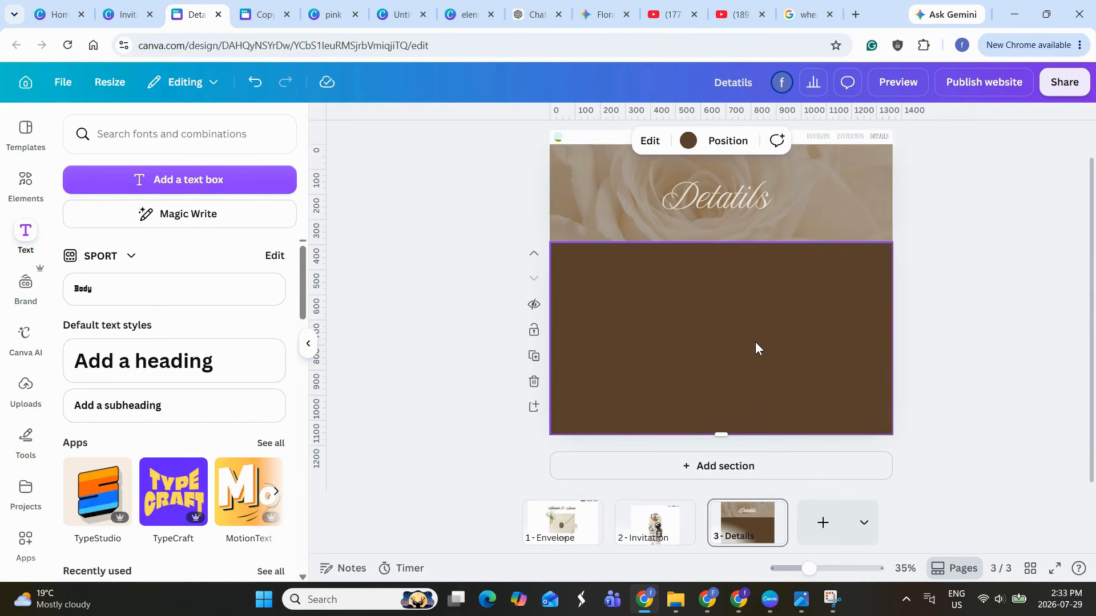
click(719, 312)
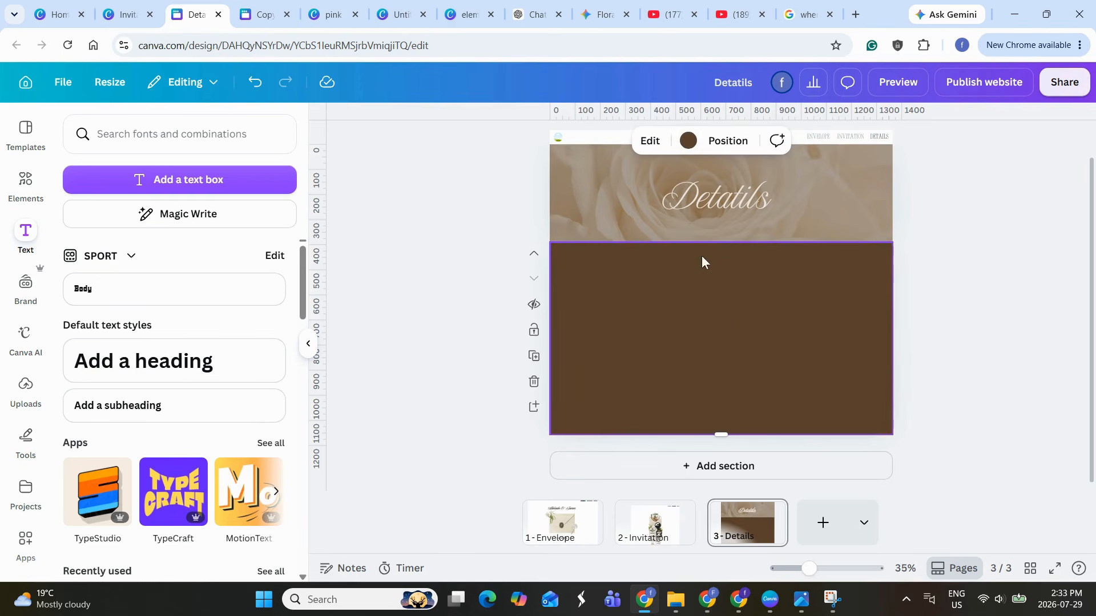
click(689, 140)
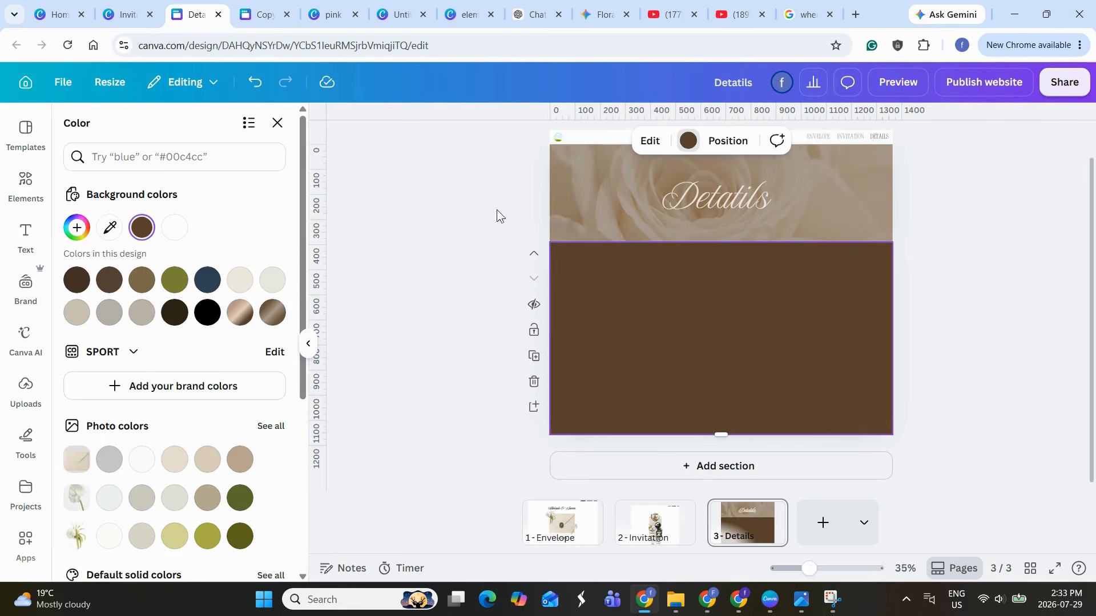
click(175, 227)
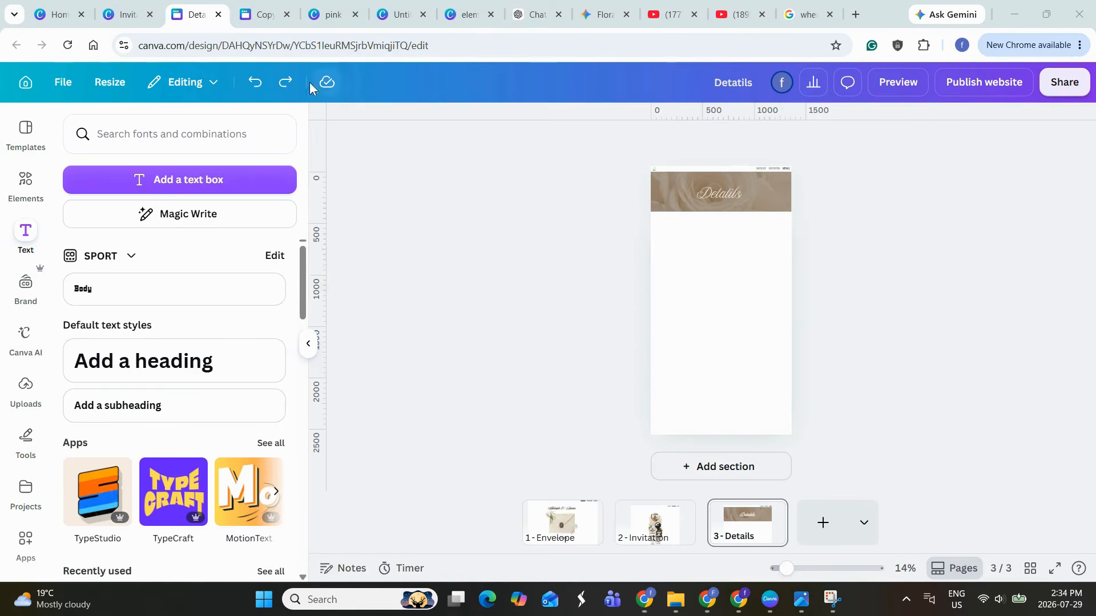
Redo the insertion of the Venue and Ceremony content and nudge the whole selection slightly lower in the white section
click(285, 82)
drag(759, 403, 693, 216)
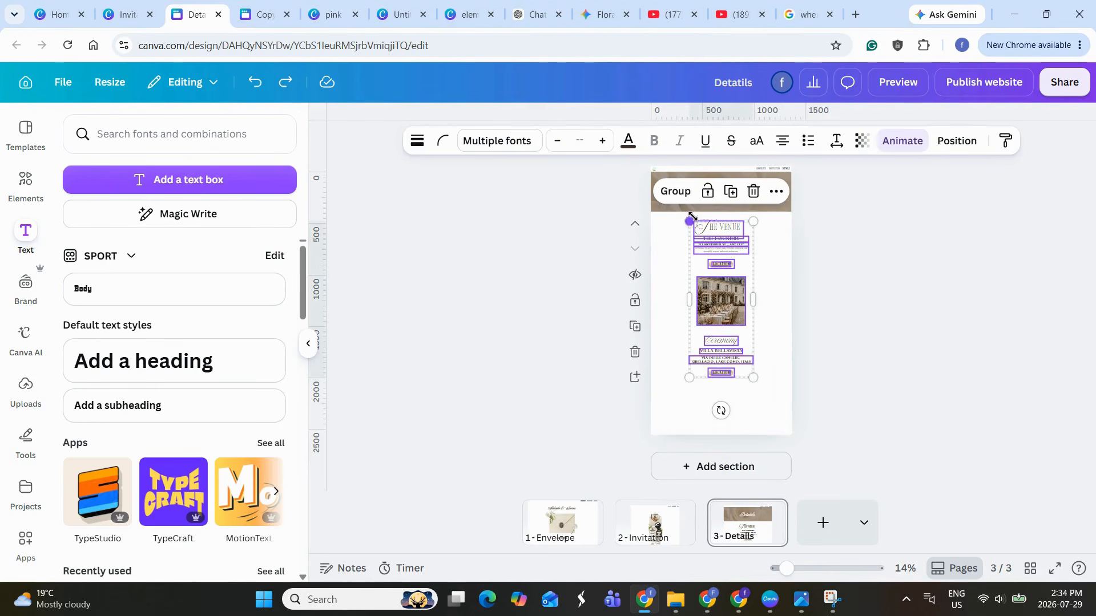
drag(731, 256, 728, 260)
click(820, 366)
Inspect the gold shape behind the venue's LOCATION label and browse the elements library's graphics for "gold button"
drag(787, 568, 817, 568)
scroll(1089, 340, down, 4)
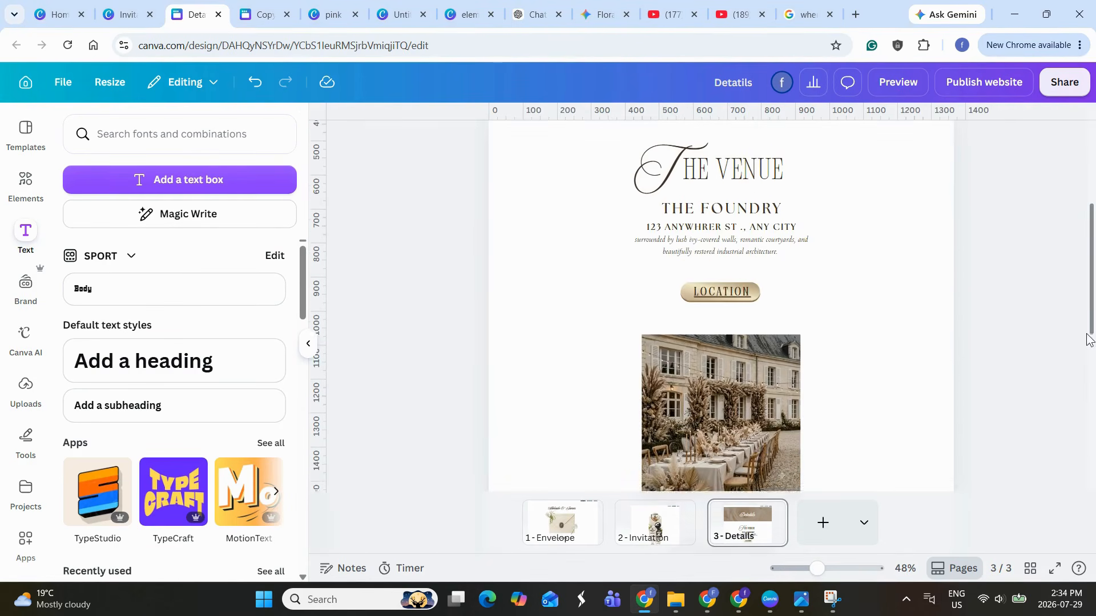
click(759, 287)
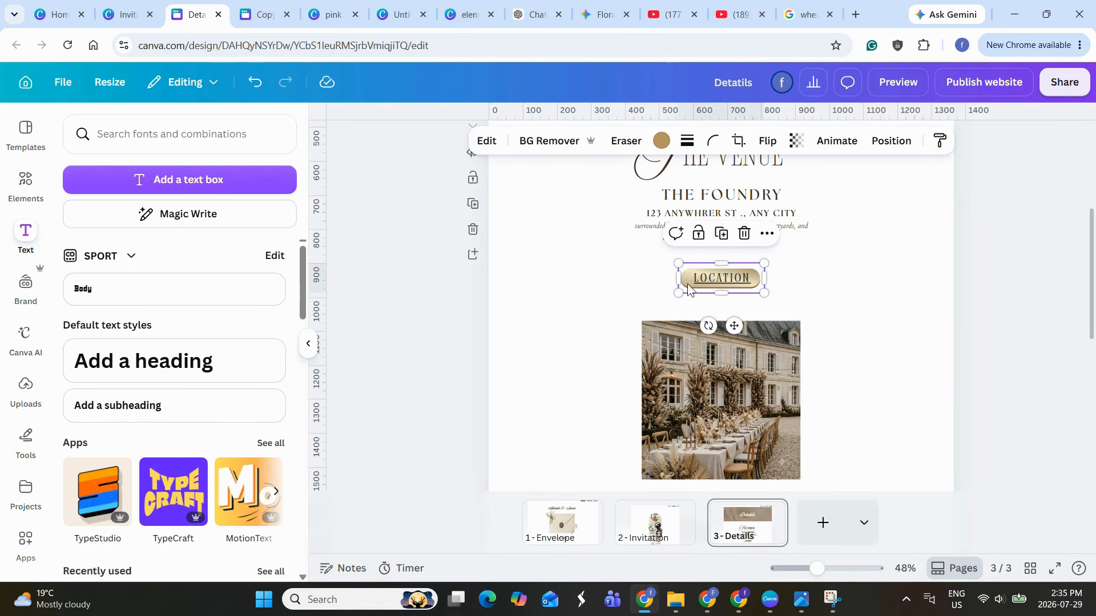
click(804, 271)
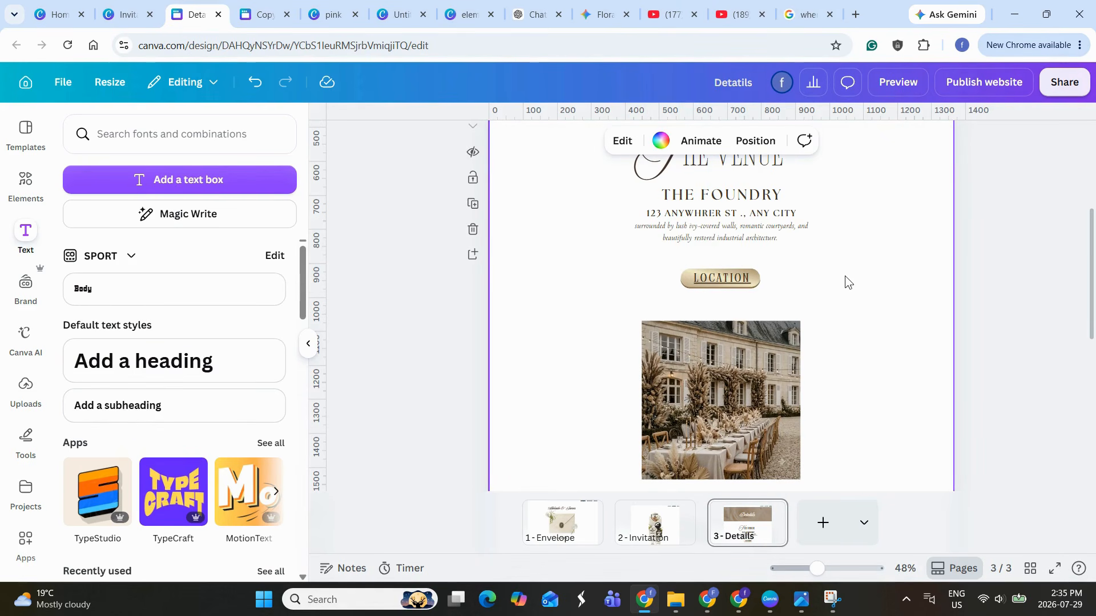
click(755, 284)
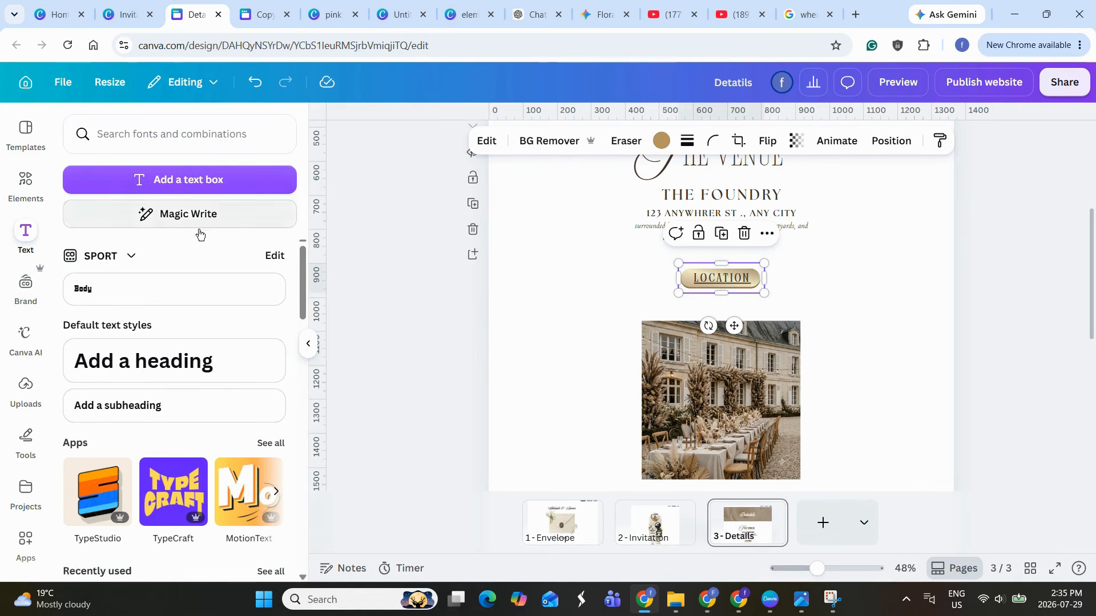
click(26, 180)
click(208, 136)
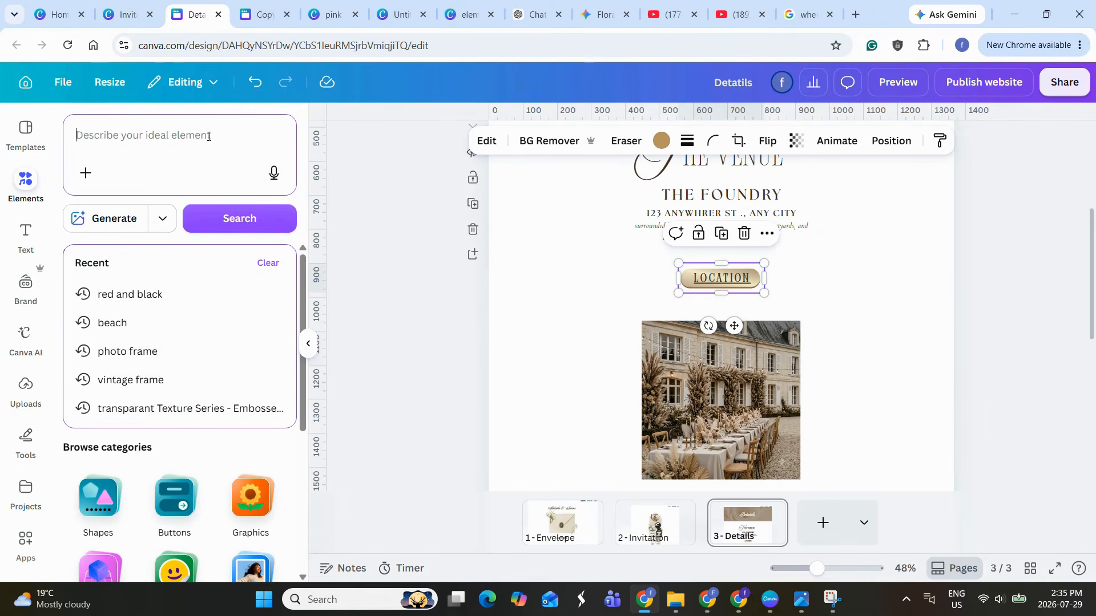
text(gold button)
key(Return)
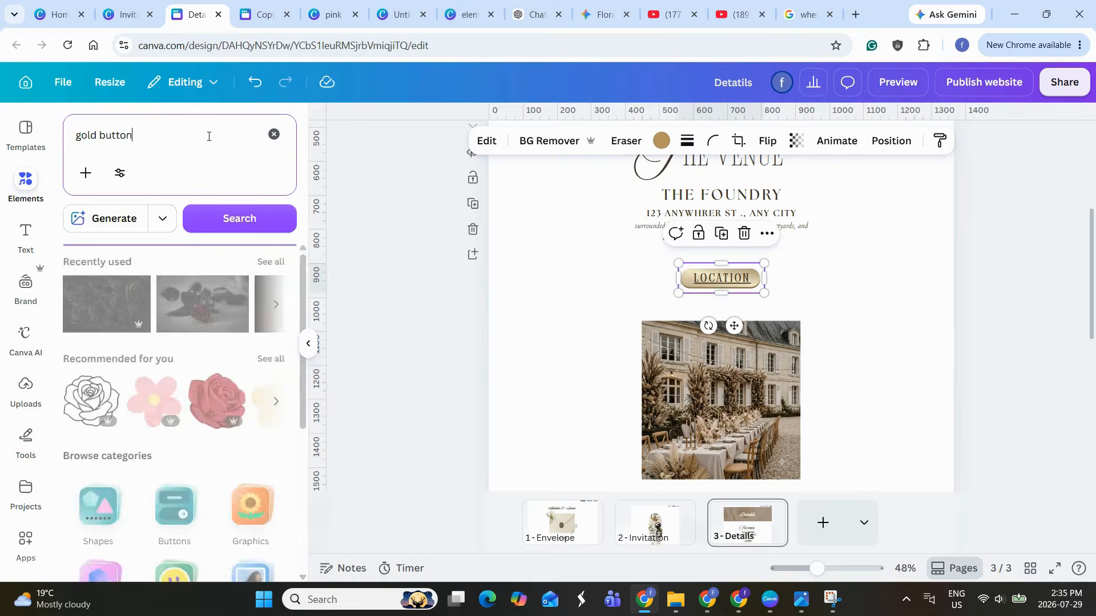
drag(299, 306, 341, 463)
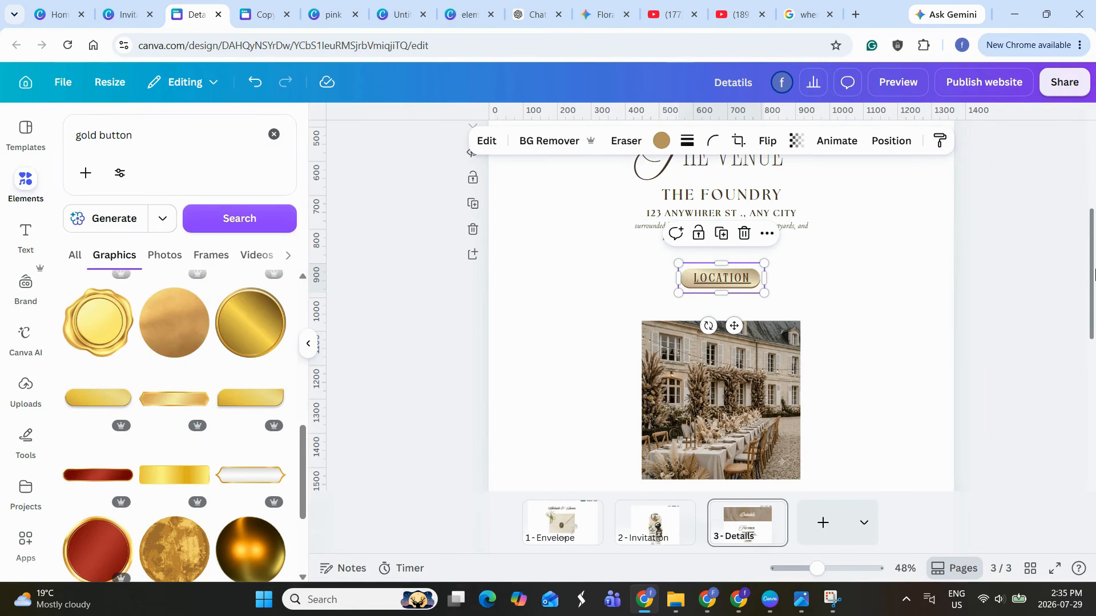
mouse_move(1090, 269)
mouse_down()
mouse_move(1090, 241)
mouse_move(1090, 275)
mouse_up()
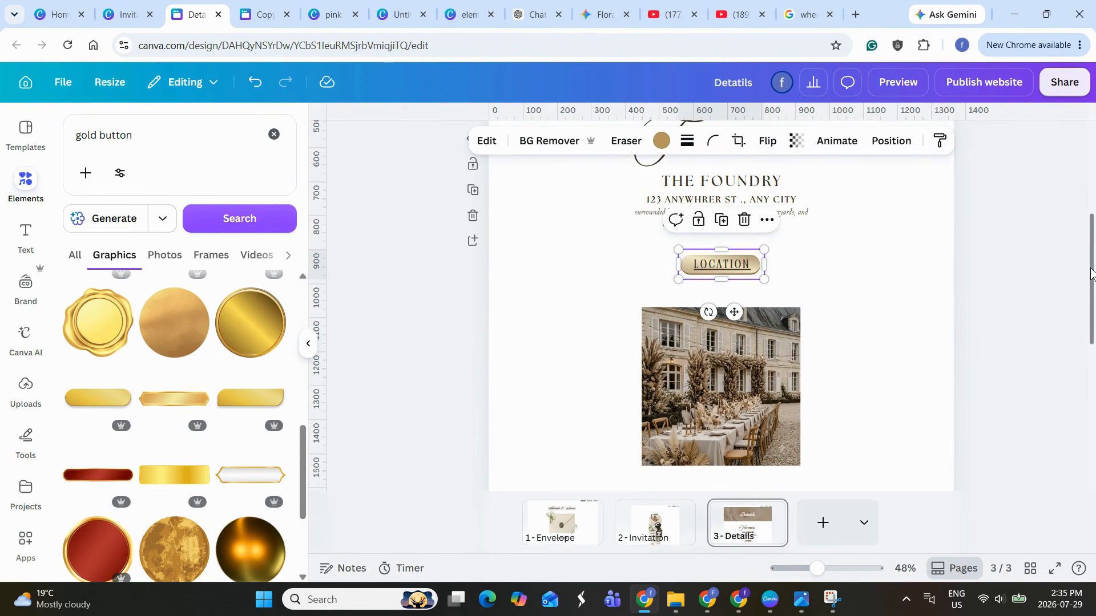
click(725, 269)
click(799, 289)
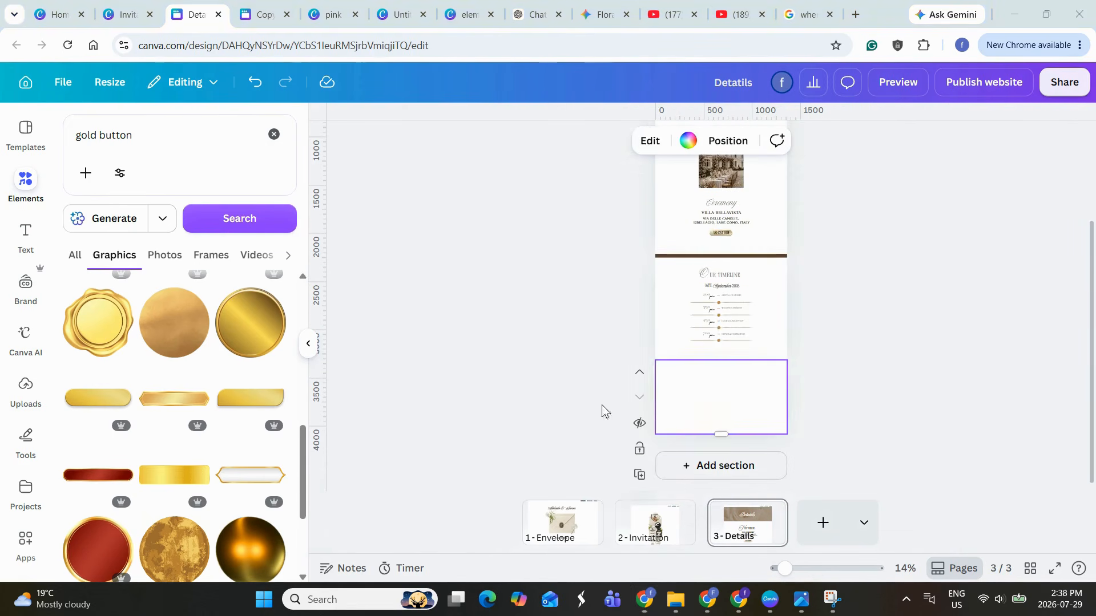
Make the empty section below the timeline a thin dark brown divider strip and add another section beneath it
click(687, 141)
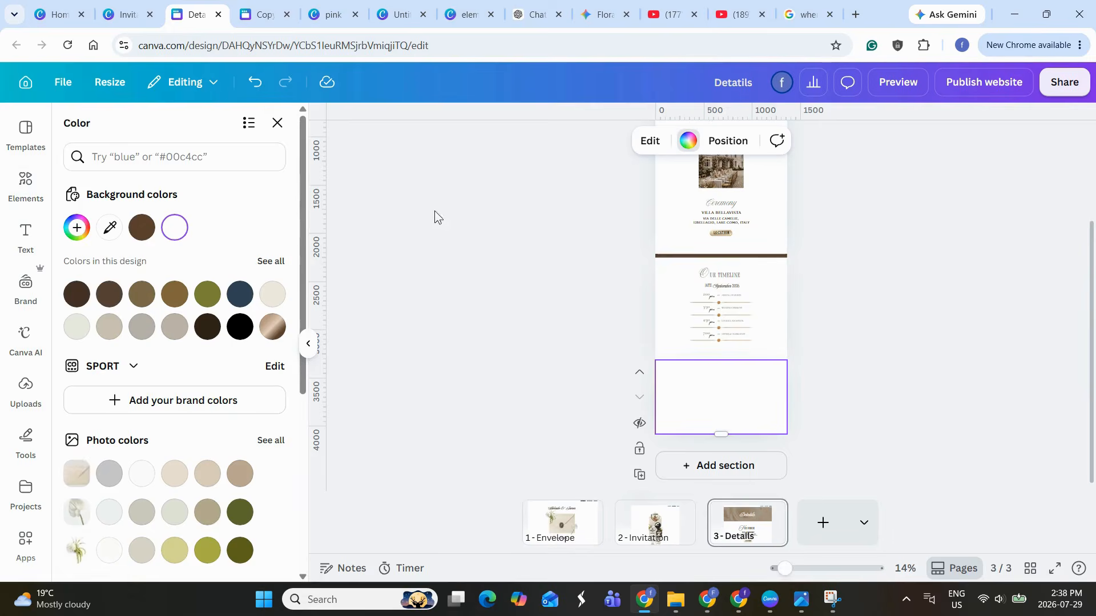
click(142, 228)
drag(718, 388, 718, 377)
click(725, 416)
click(725, 411)
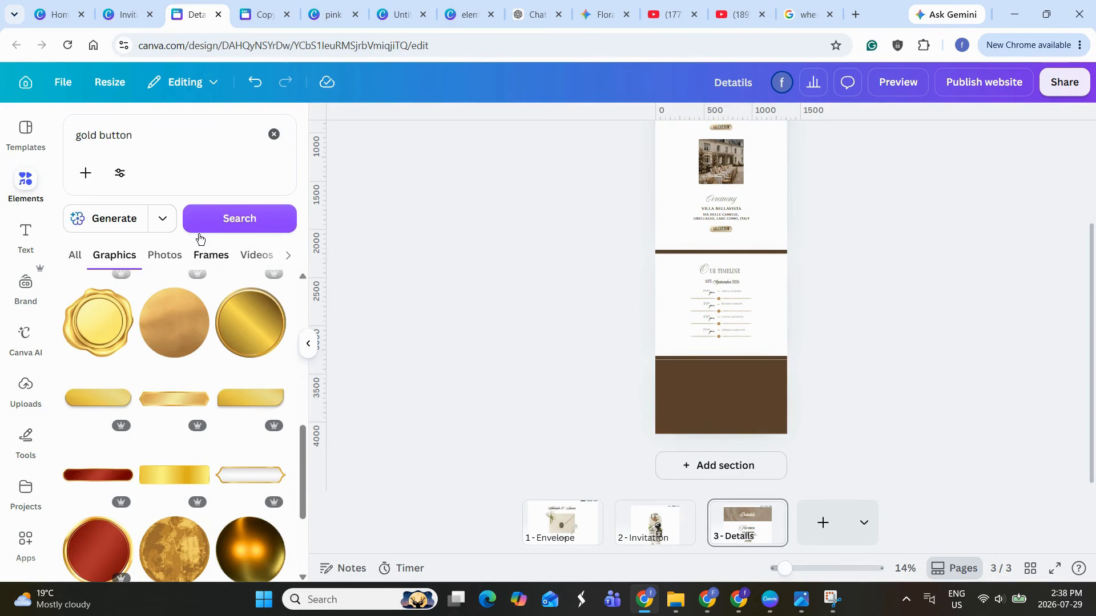
Set the background of the last section, beneath the brown divider, to white
click(710, 417)
click(689, 141)
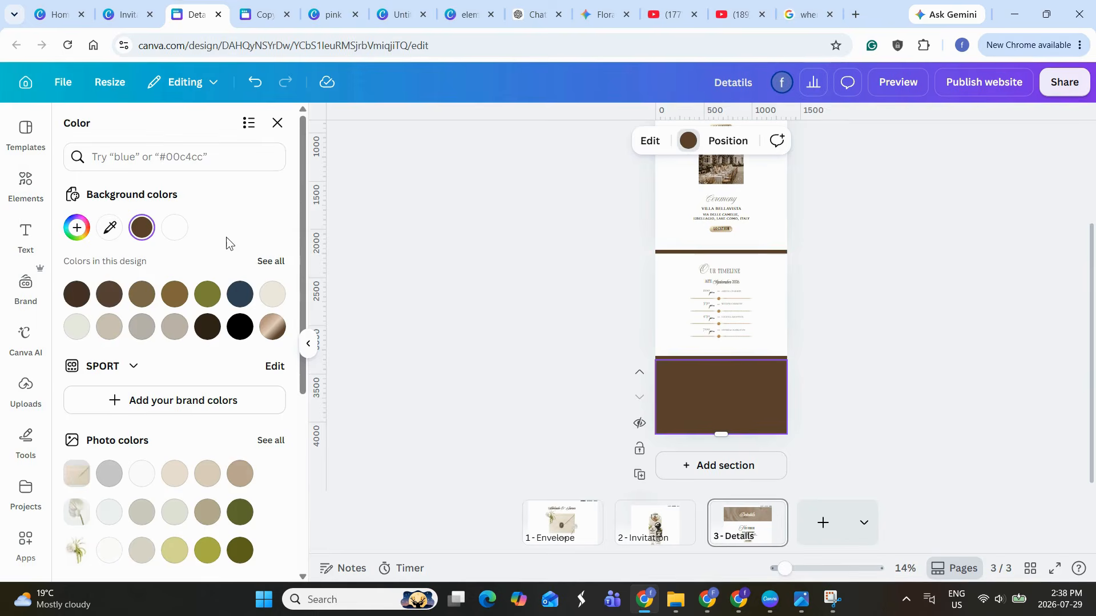
click(175, 228)
key(ctrl+v)
drag(685, 325, 676, 394)
click(255, 81)
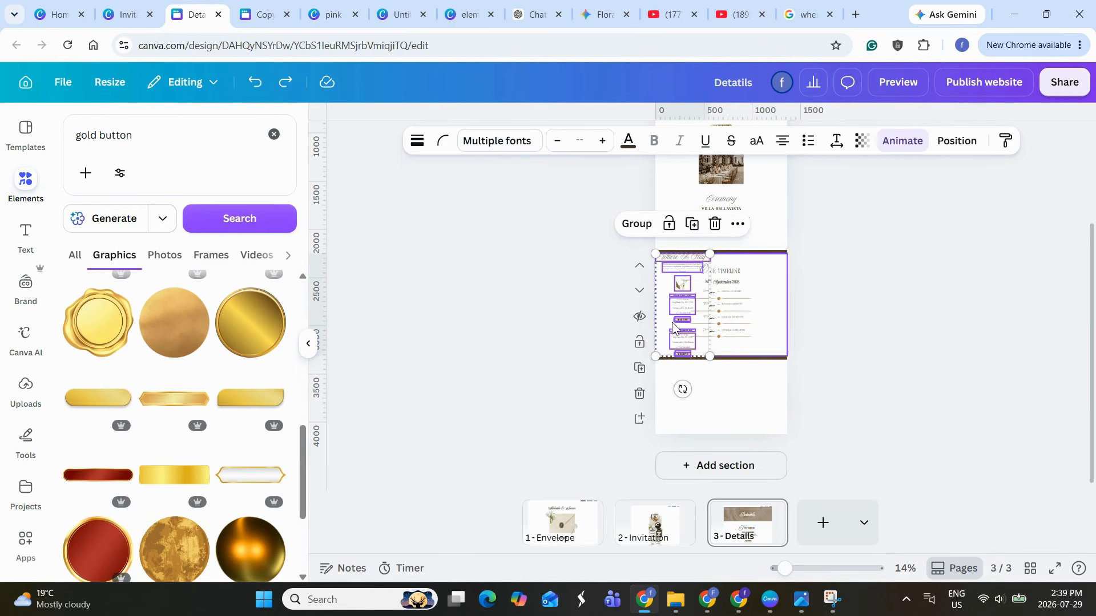
click(258, 90)
Extend the empty white last section to more than double its height and paste the copied Where To Stay content into it
click(739, 435)
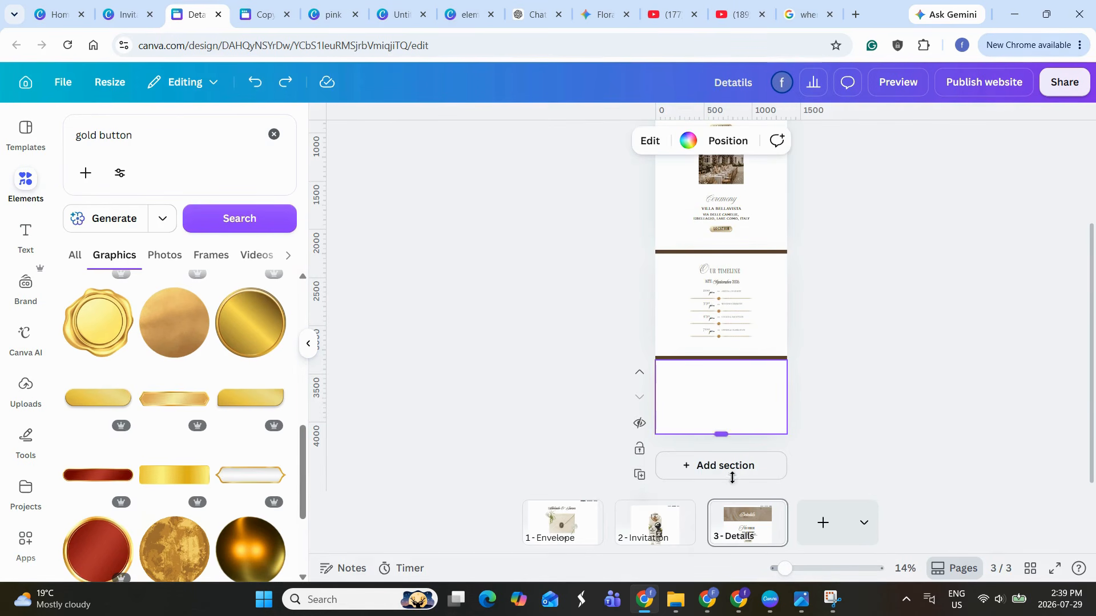
drag(732, 477, 731, 543)
drag(1090, 358, 1090, 400)
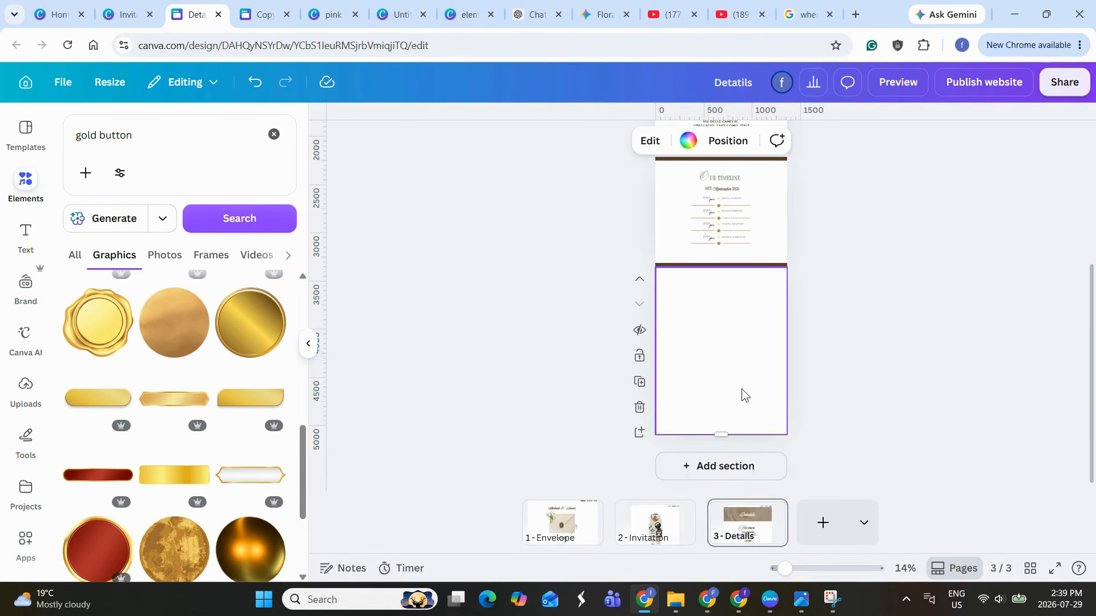
key(ctrl+v)
click(766, 417)
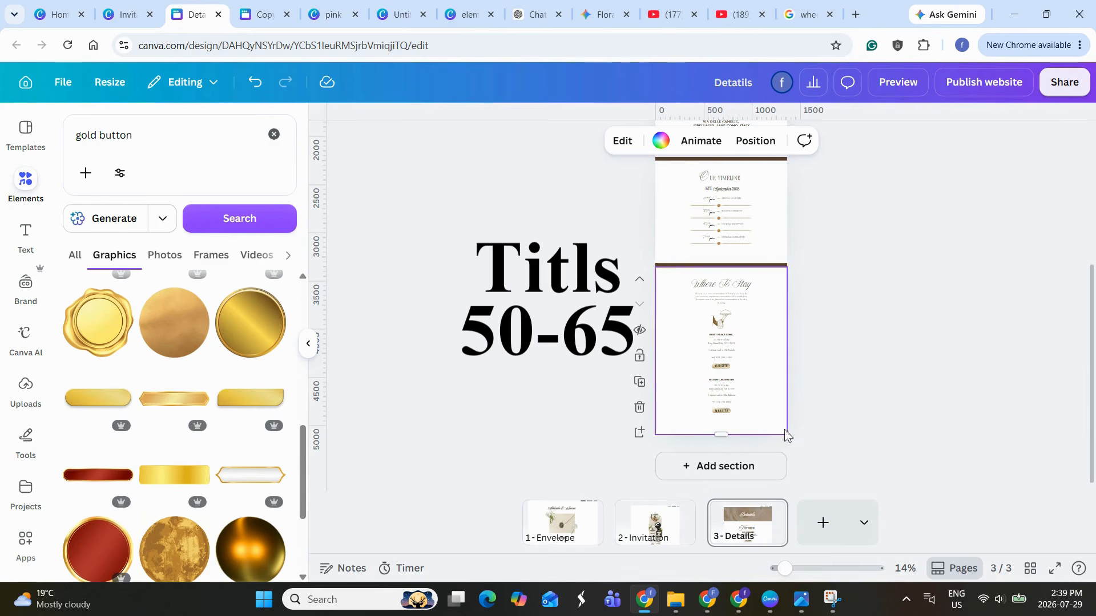
Add a section below Where To Stay and set its background to the design's dark brown
click(752, 465)
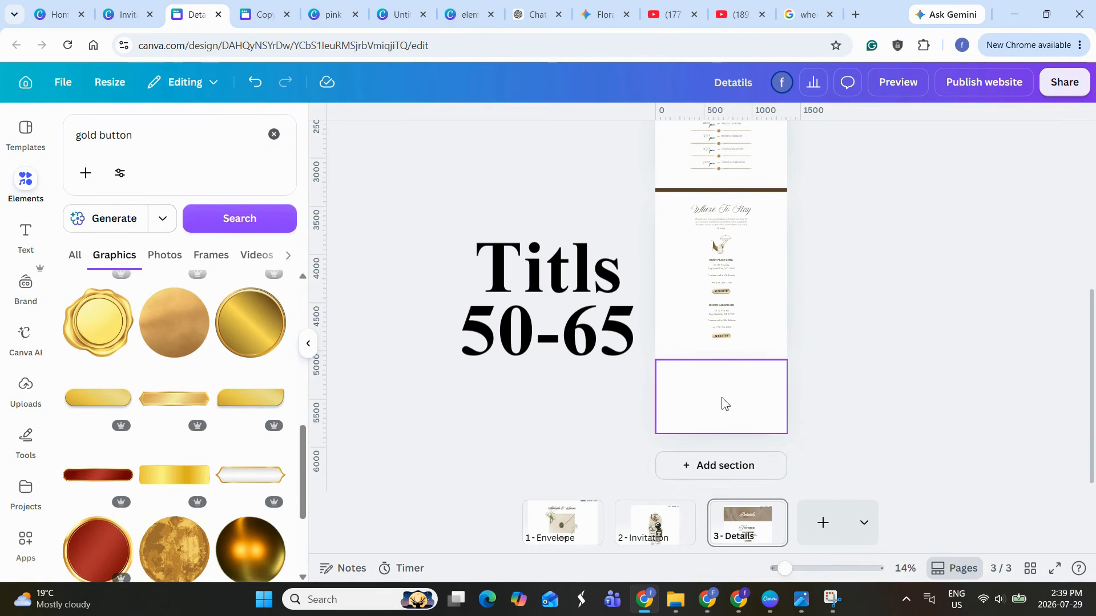
click(724, 403)
click(688, 141)
click(140, 229)
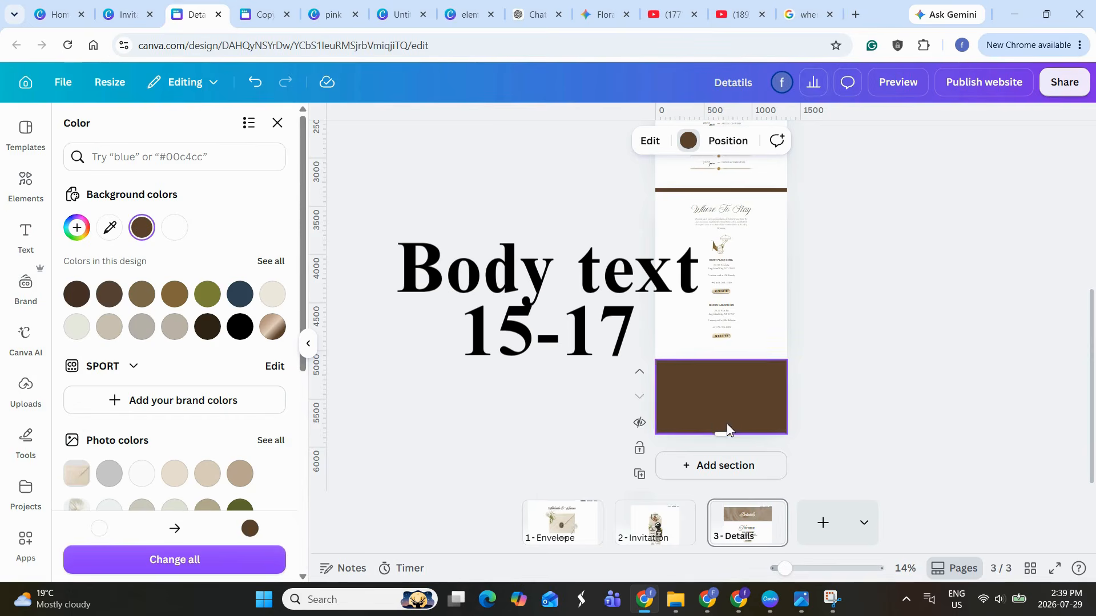
Shrink the dark brown section below Where To Stay into a thin divider strip
drag(724, 408, 722, 368)
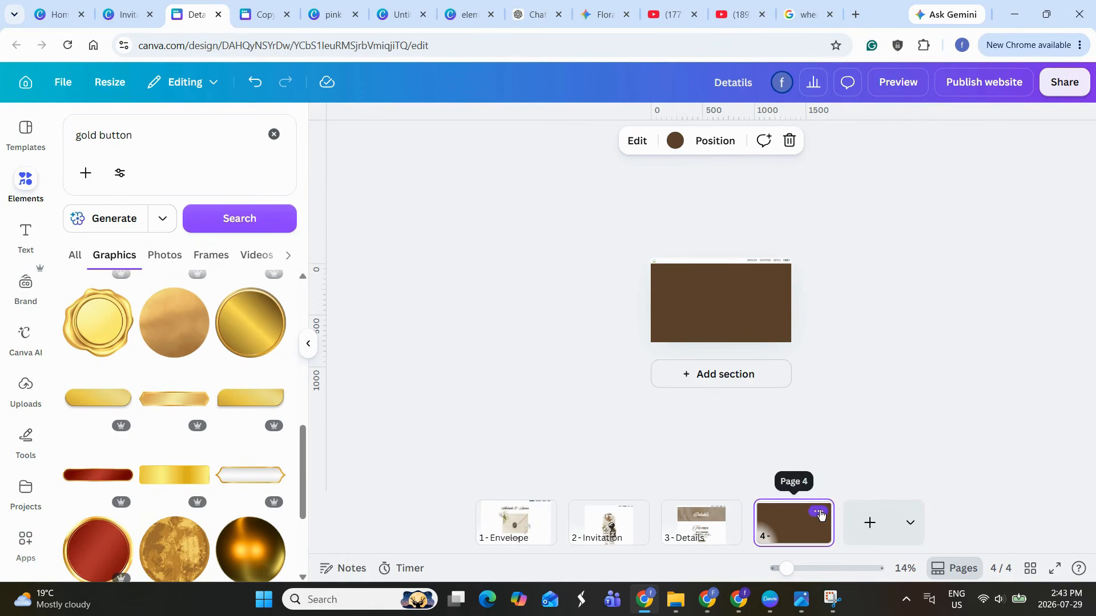
Name the fourth page RSVP and set its section background to white
click(820, 513)
click(874, 118)
text(RSVP)
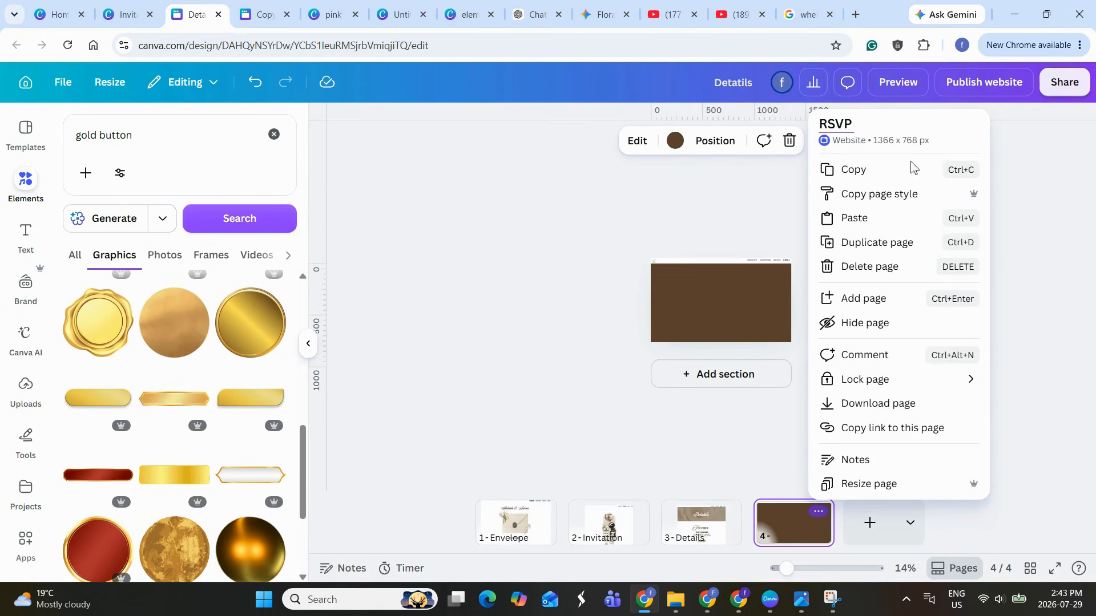
click(1016, 340)
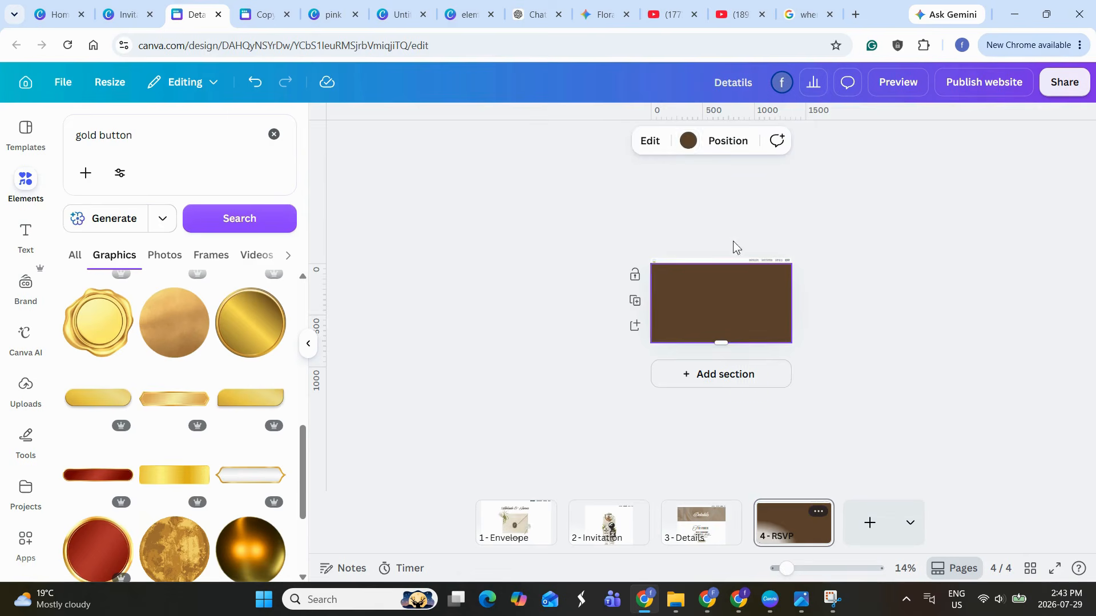
click(688, 140)
click(175, 327)
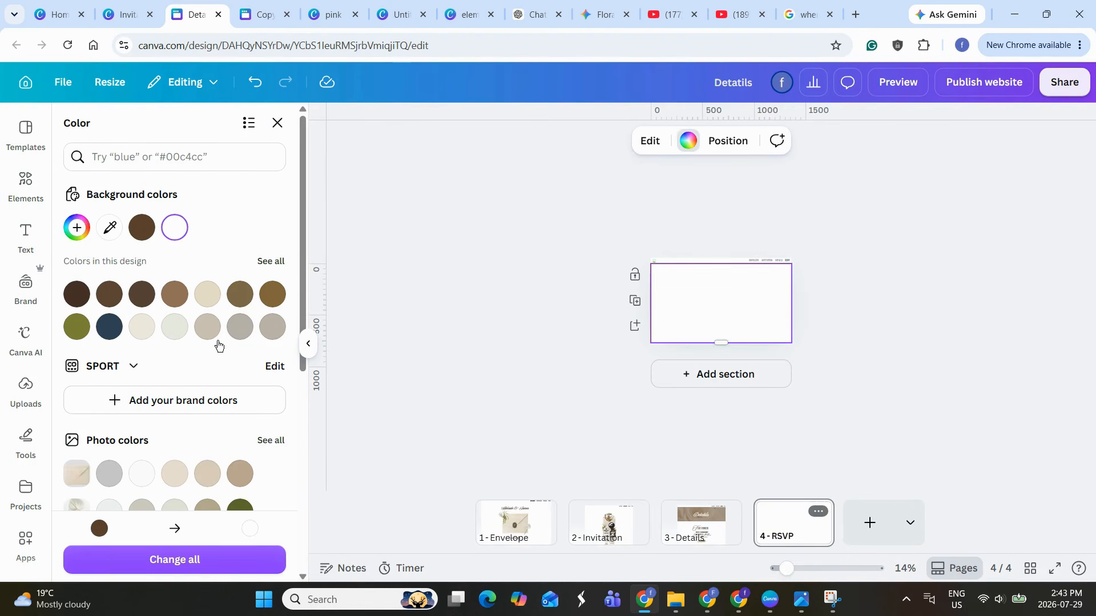
Extend the RSVP page's white section to about double its height and paste the copied Rsvp content into it
key(ctrl+v)
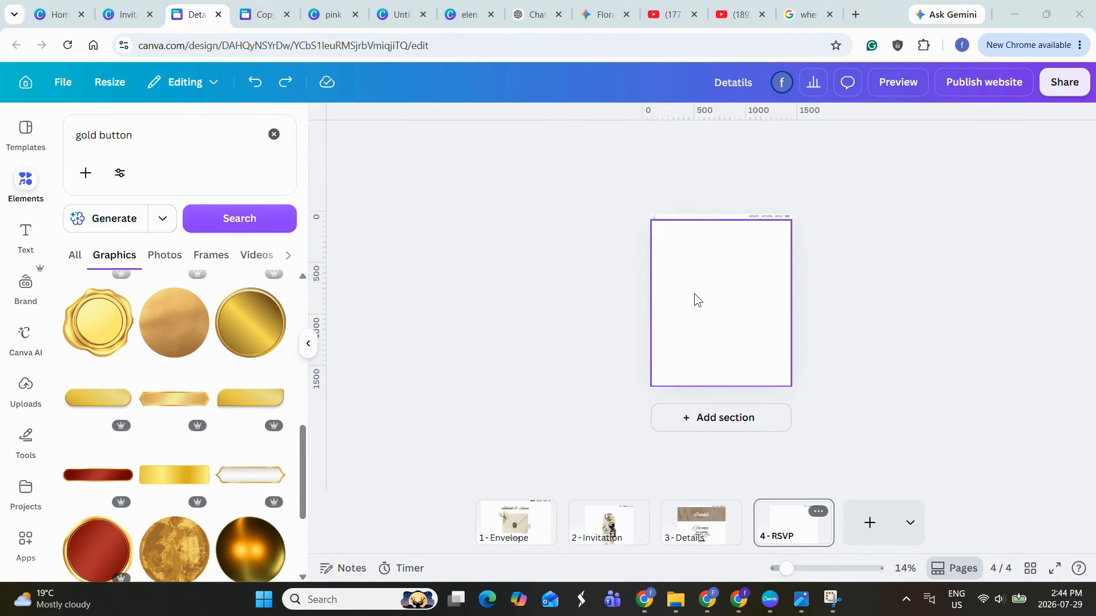
click(744, 303)
key(ctrl+v)
click(850, 366)
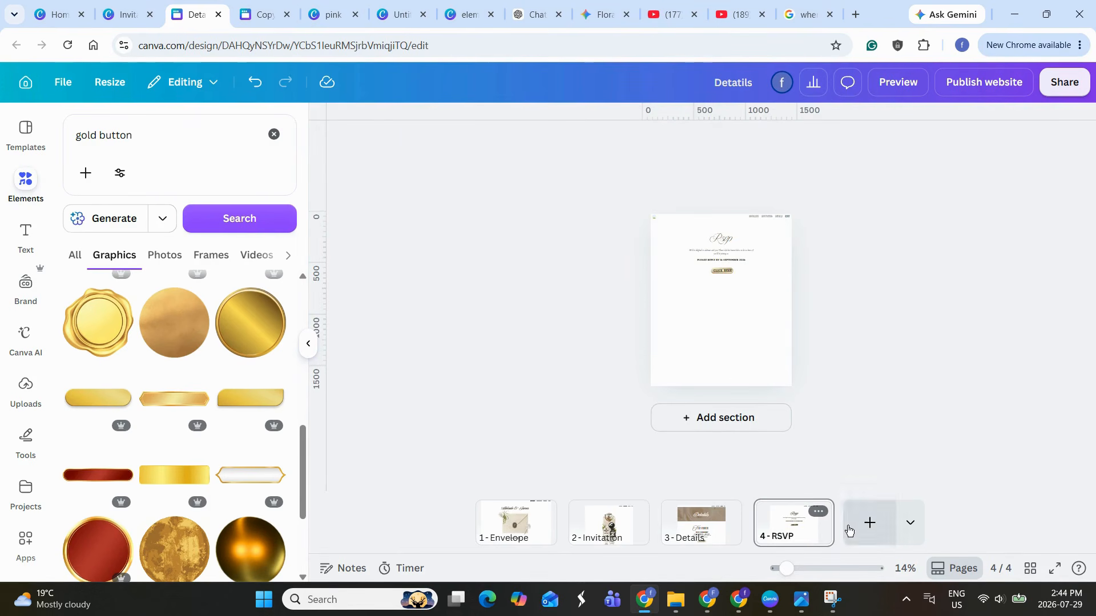
drag(786, 569, 820, 569)
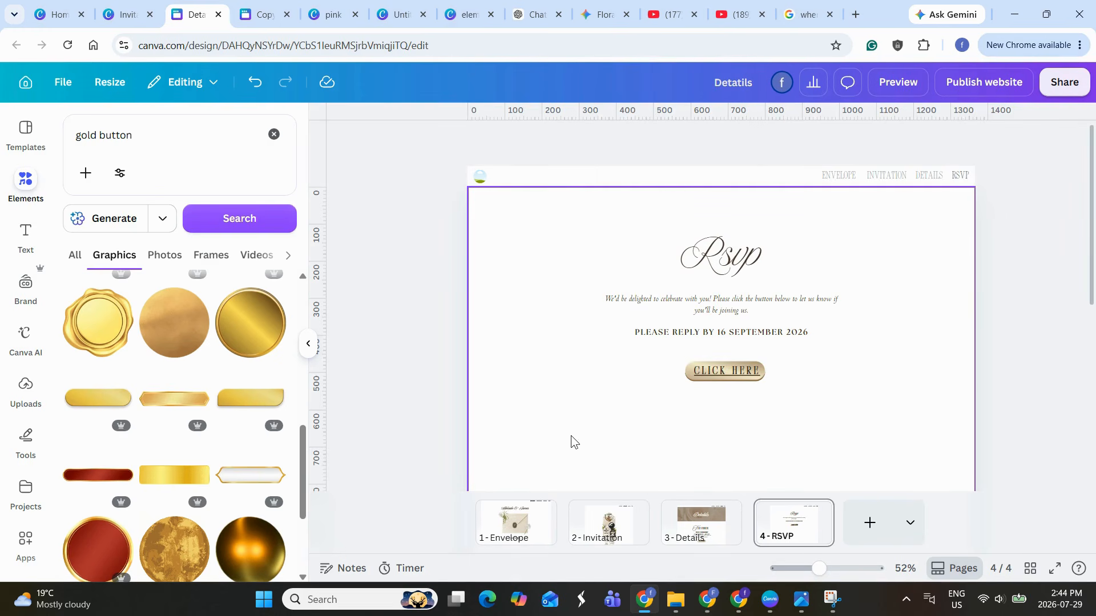
Link the large envelope image on the Envelope page to the page 2 - Invitation
click(546, 522)
click(740, 243)
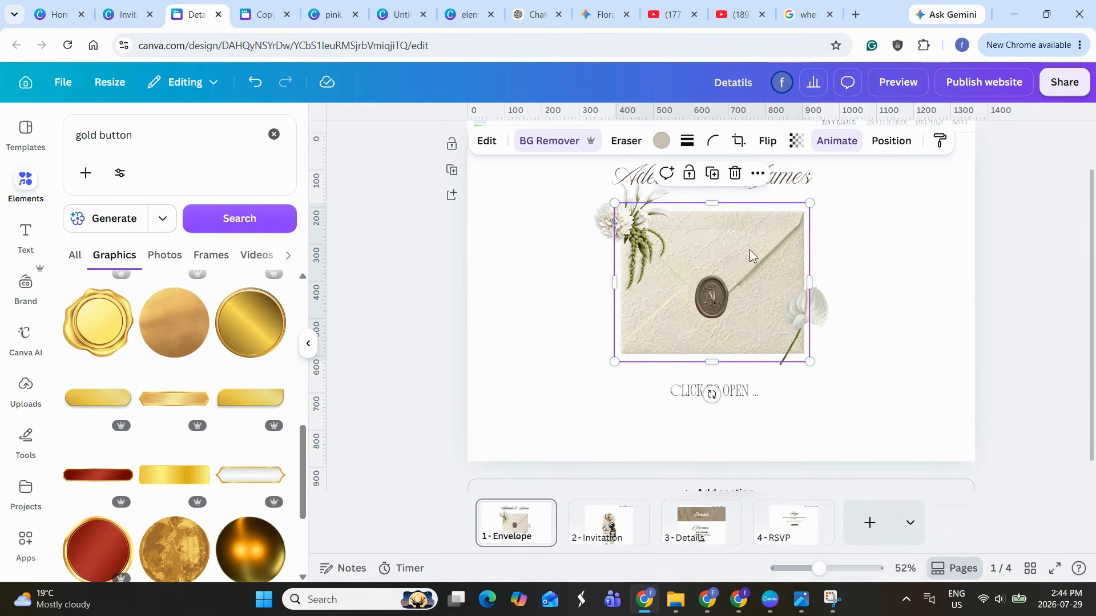
click(758, 173)
scroll(962, 395, down, 1)
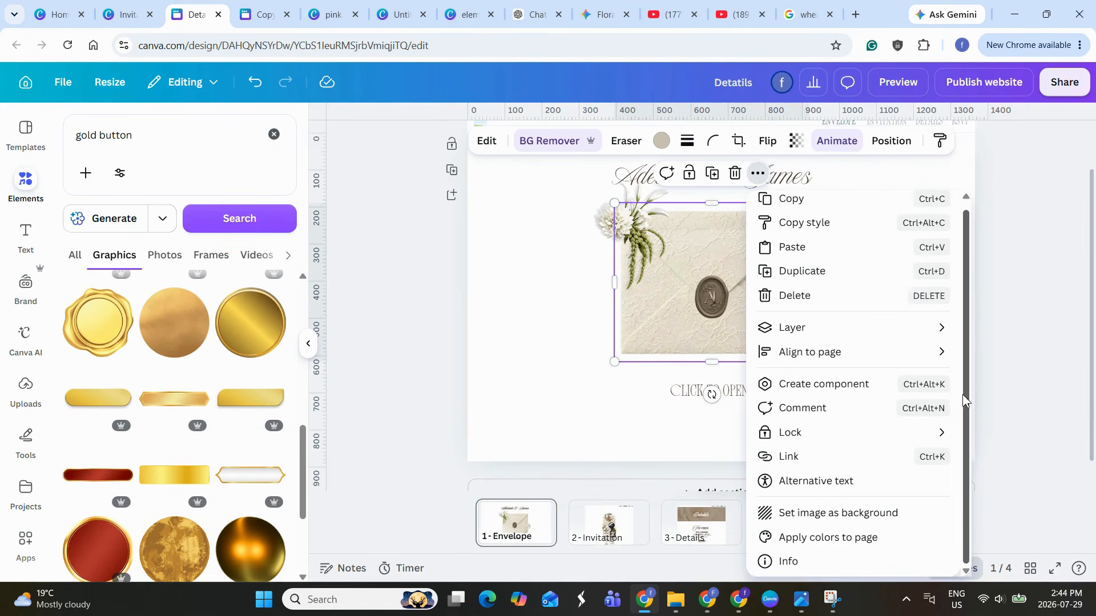
click(819, 457)
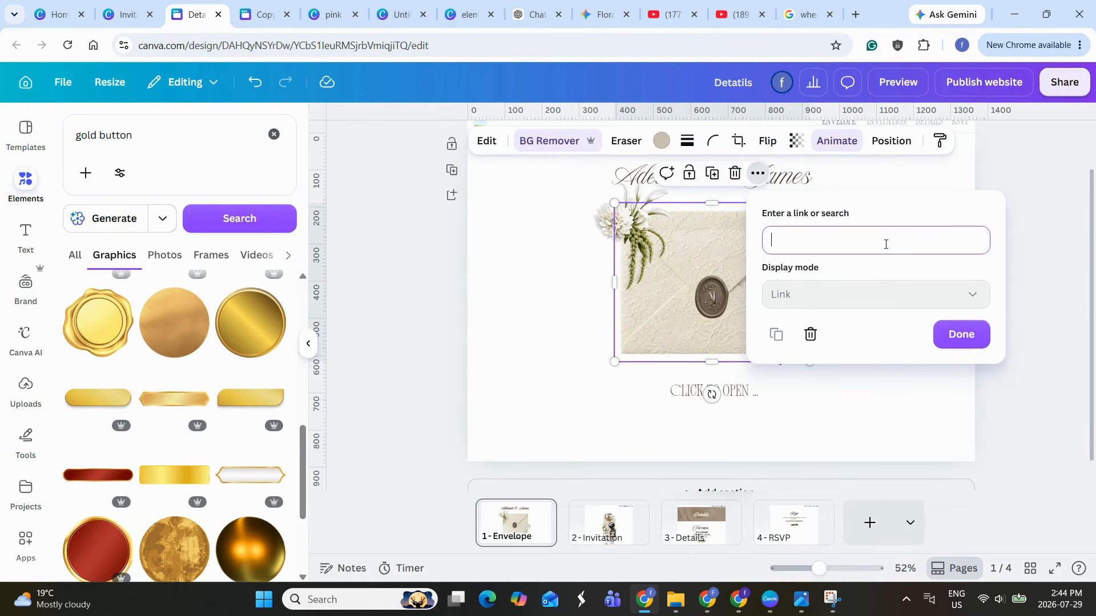
click(885, 244)
text(invitation)
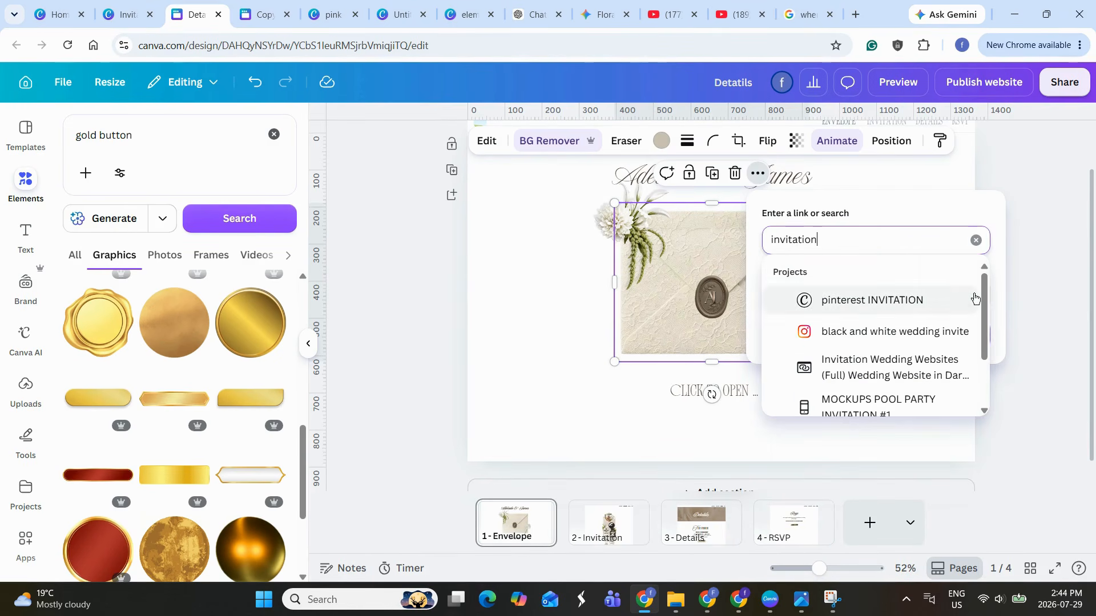
scroll(873, 343, down, 2)
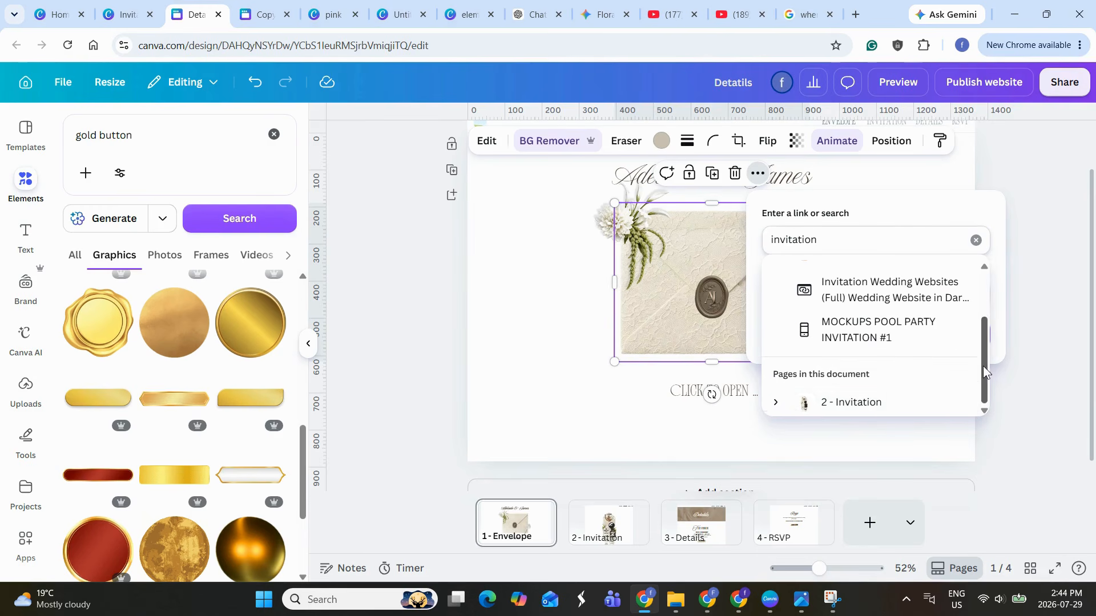
click(866, 403)
click(773, 330)
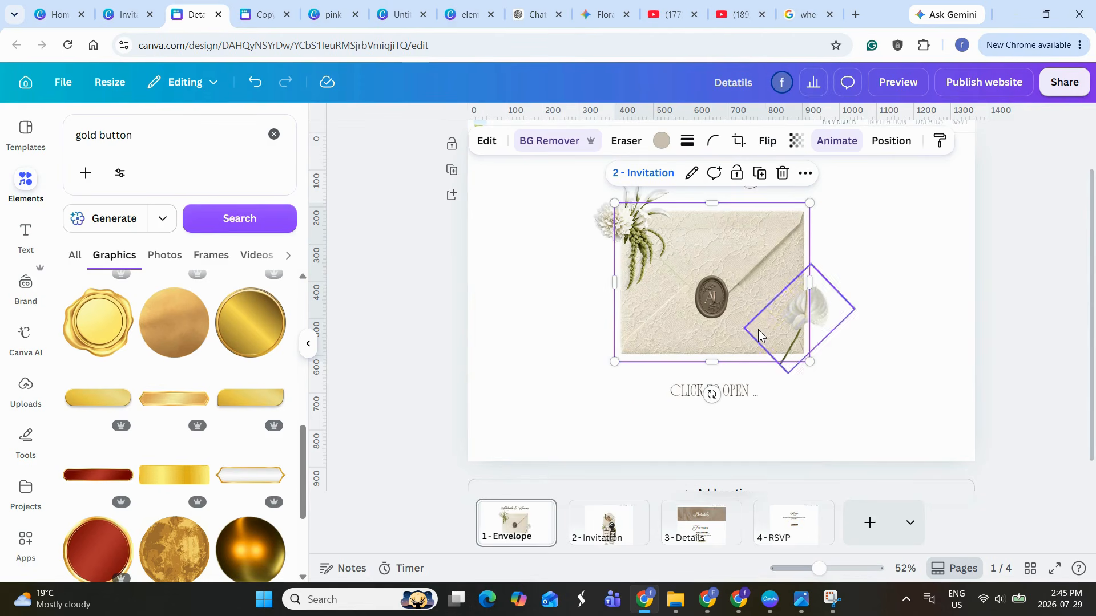
Link the "Click to open ..." text below the envelope to the page 2 - Invitation and remove its underline
click(742, 393)
click(760, 354)
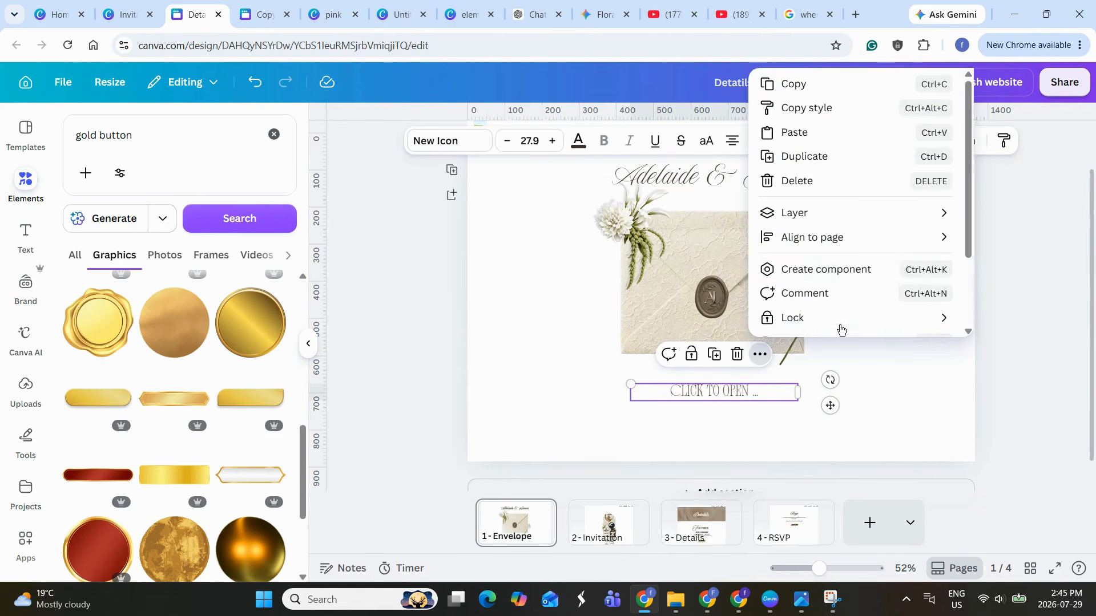
scroll(925, 262, down, 2)
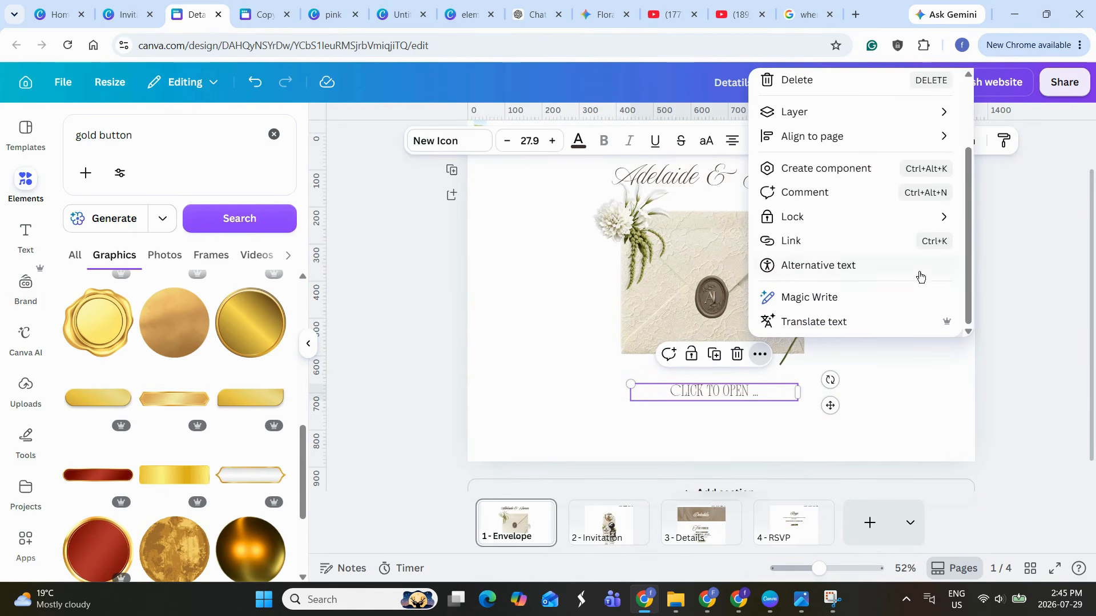
click(803, 246)
drag(988, 288, 907, 340)
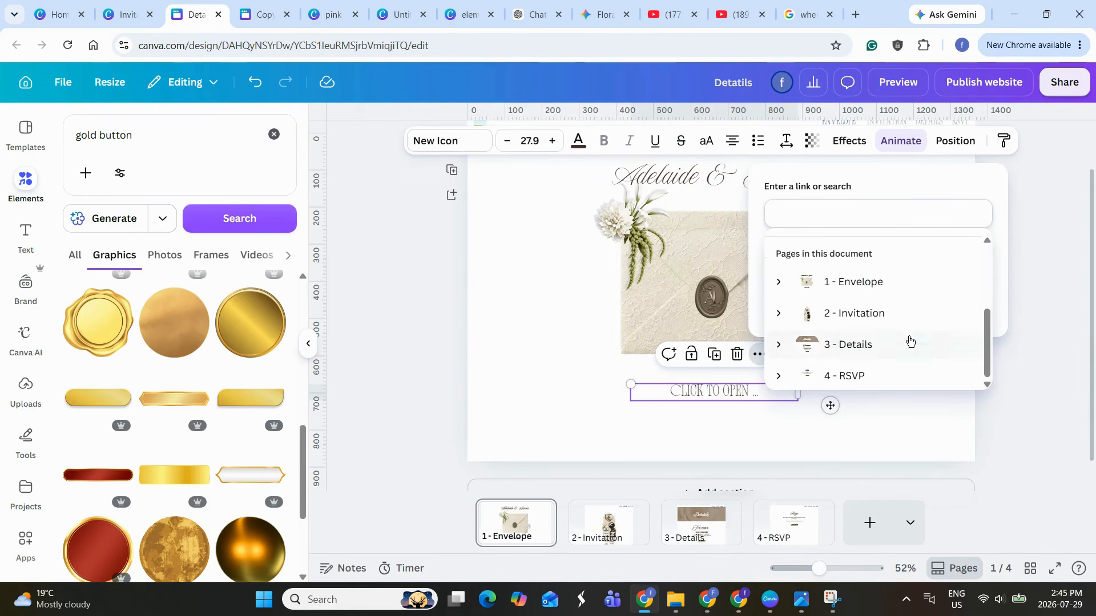
click(880, 317)
click(778, 511)
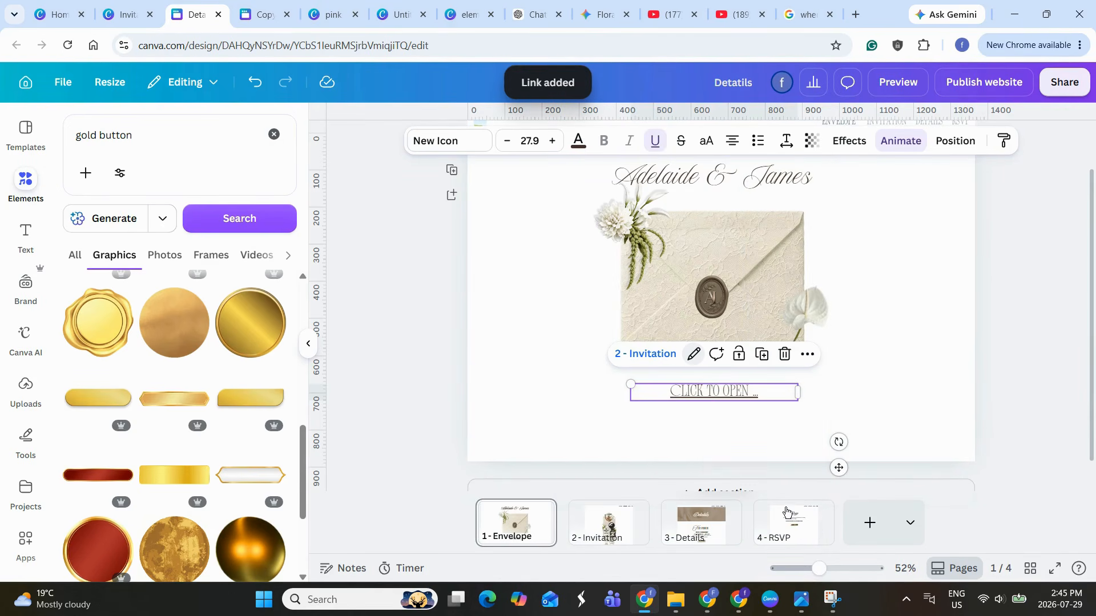
click(658, 144)
click(753, 423)
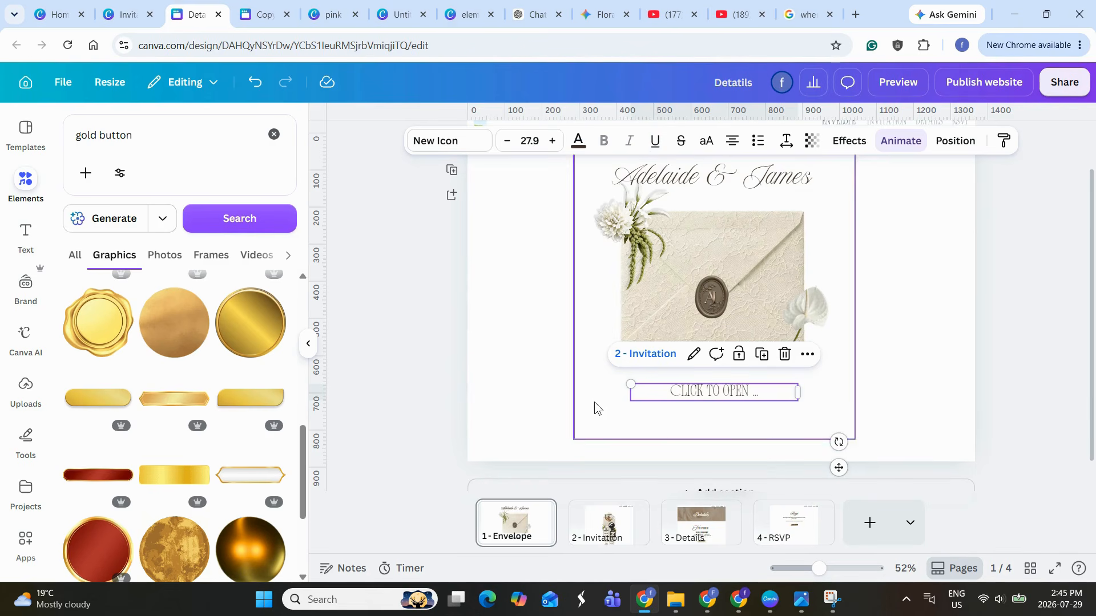
Link the "HERE" text on the Invitation page's Rsvp tag to the page 4 - RSVP
click(622, 523)
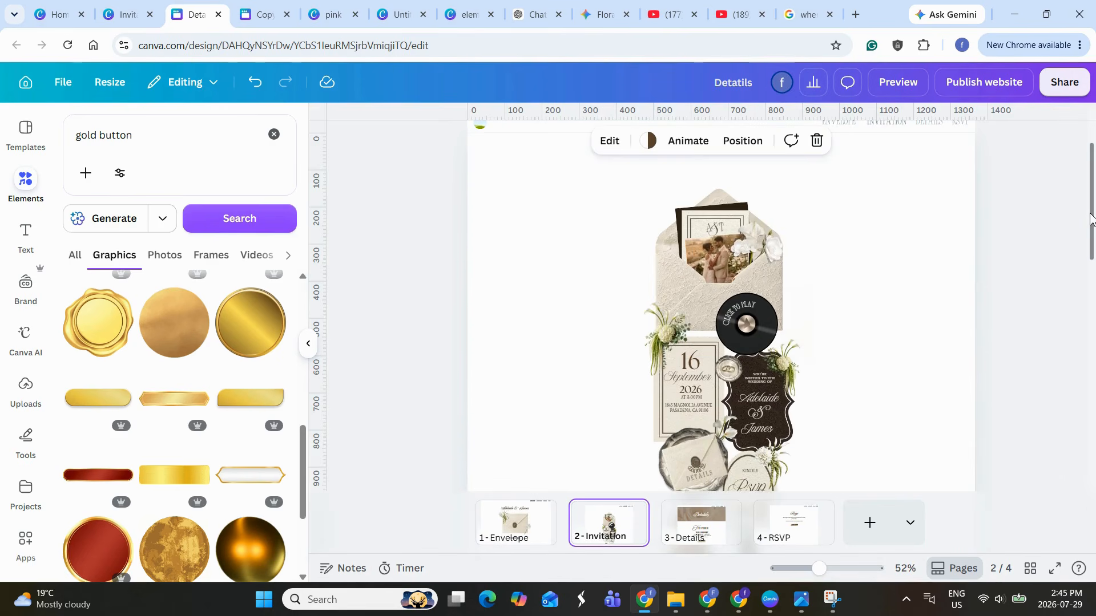
scroll(970, 320, down, 3)
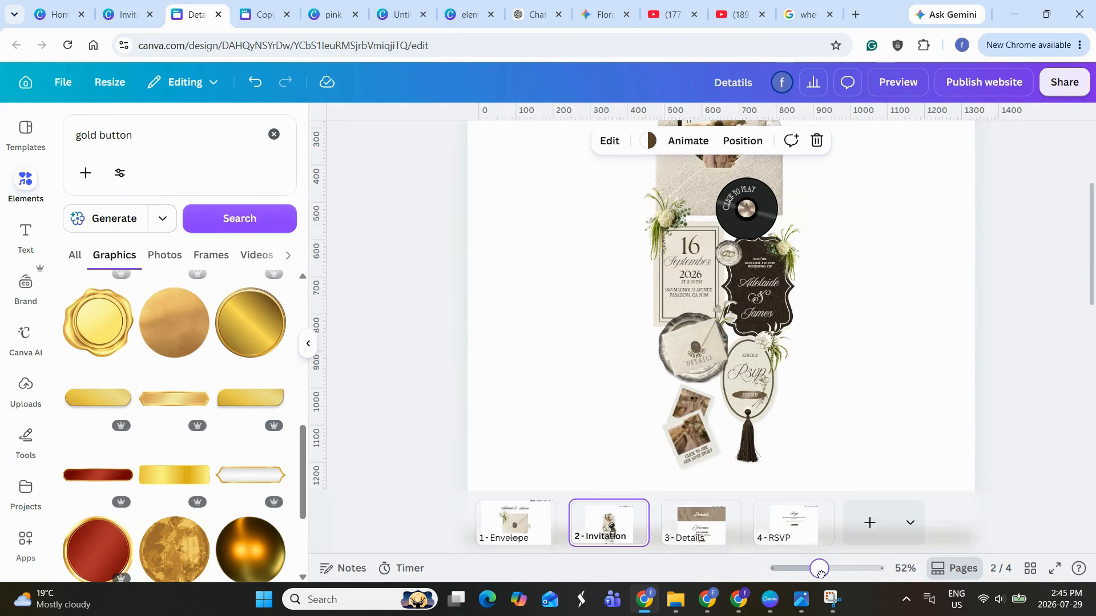
drag(819, 568, 831, 569)
scroll(1093, 234, down, 5)
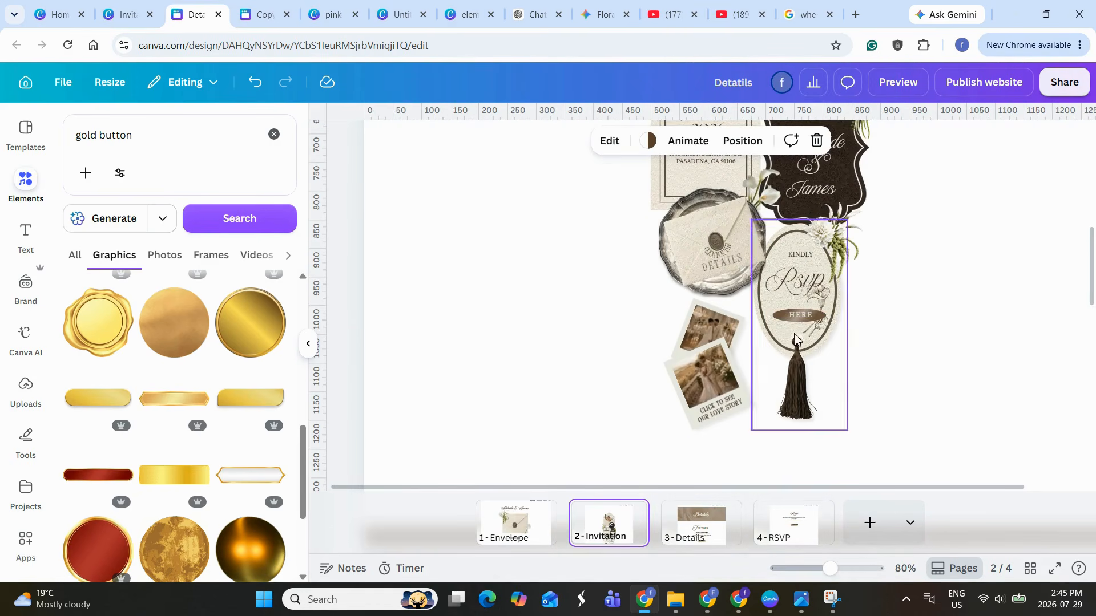
click(812, 316)
click(846, 283)
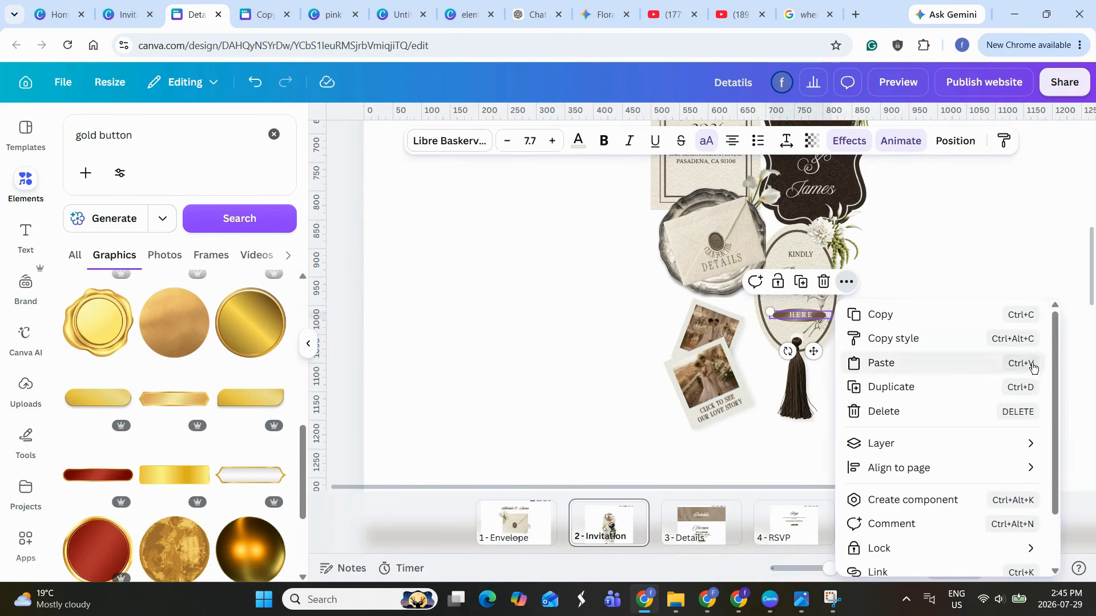
scroll(1034, 367, down, 2)
click(893, 508)
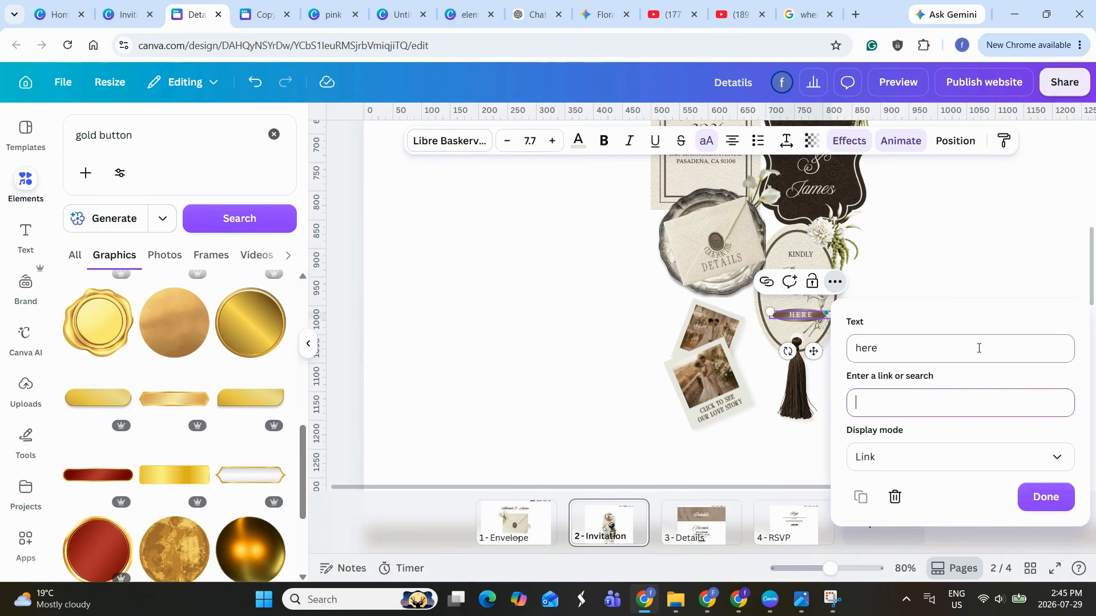
click(977, 348)
click(945, 397)
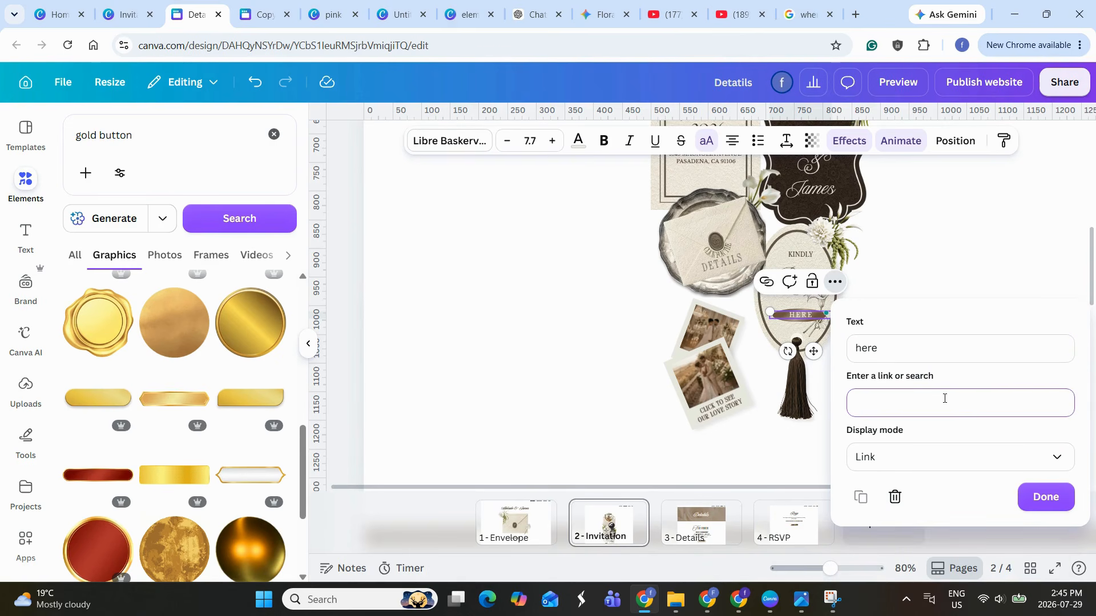
text(RSVP)
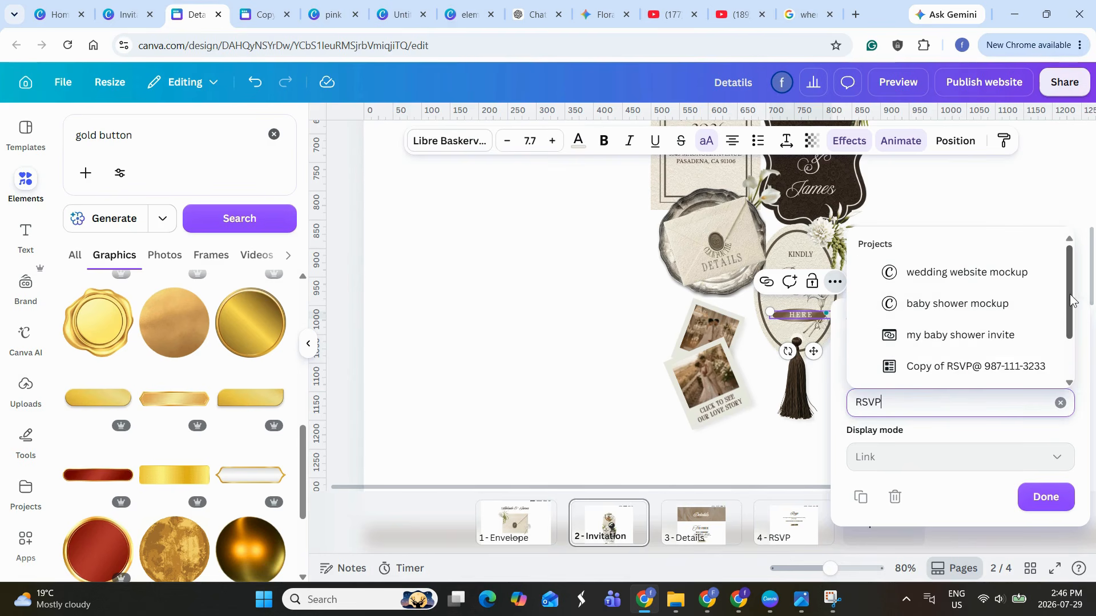
scroll(1071, 301, down, 2)
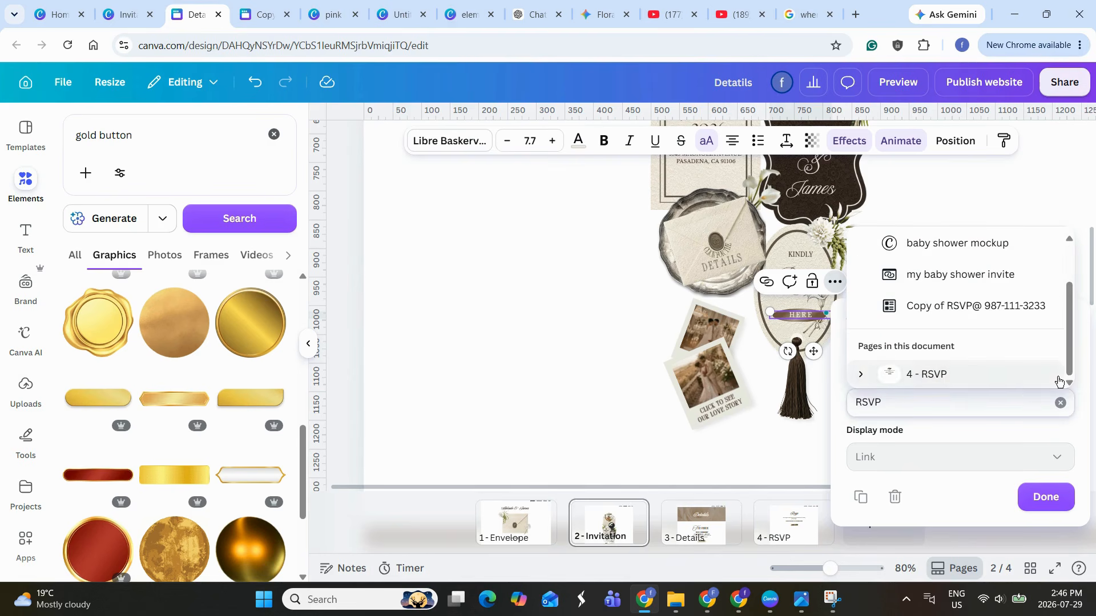
click(1060, 377)
click(893, 491)
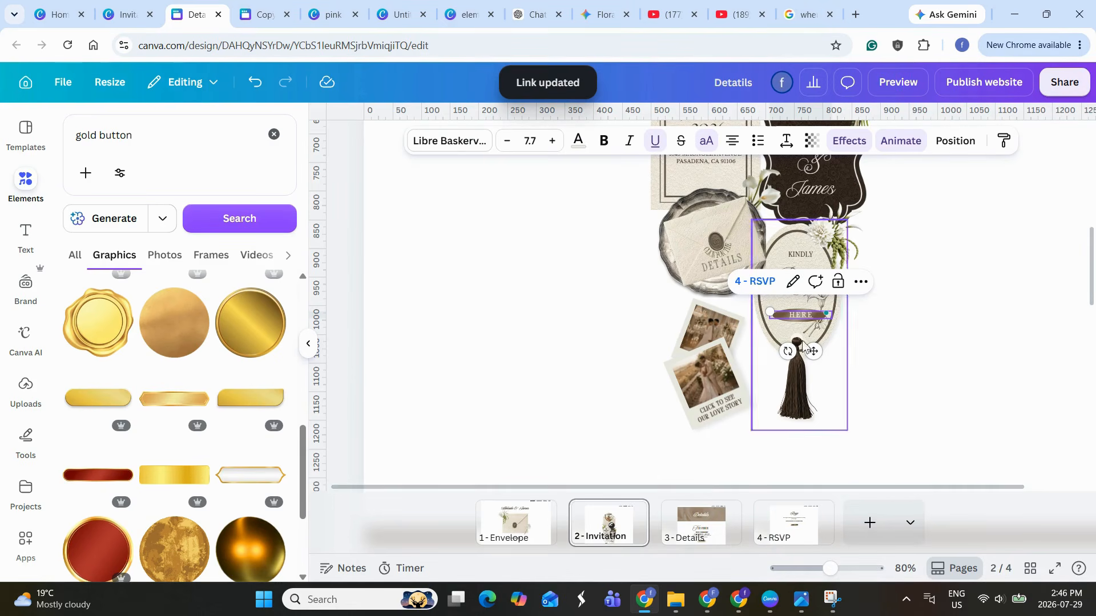
Link the "DETAILS" text on the Invitation page's small envelope to the page 3 - Details
click(720, 261)
click(768, 216)
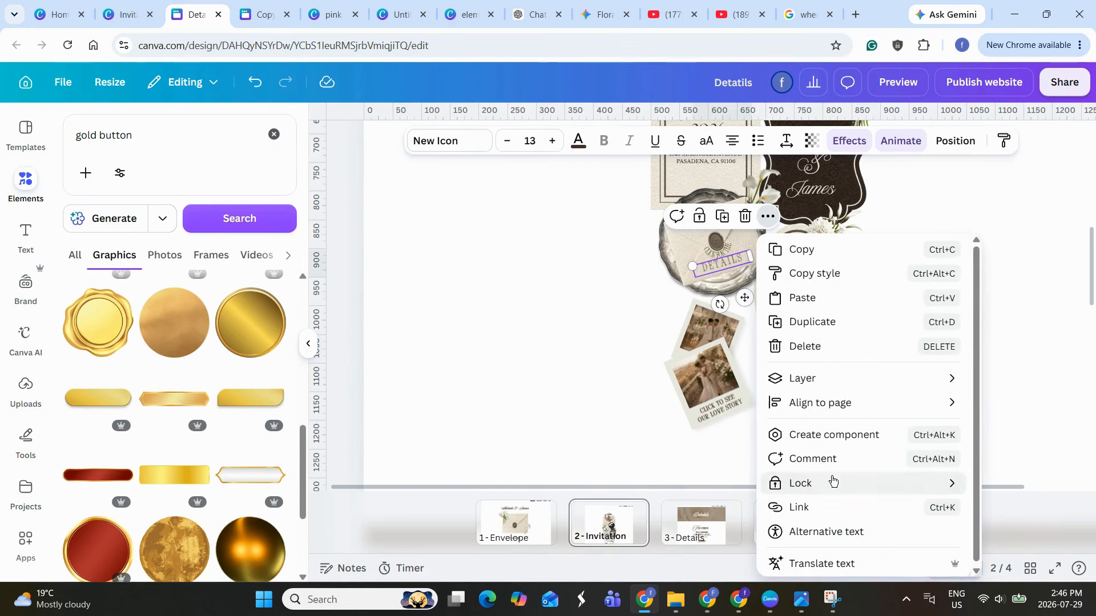
click(832, 507)
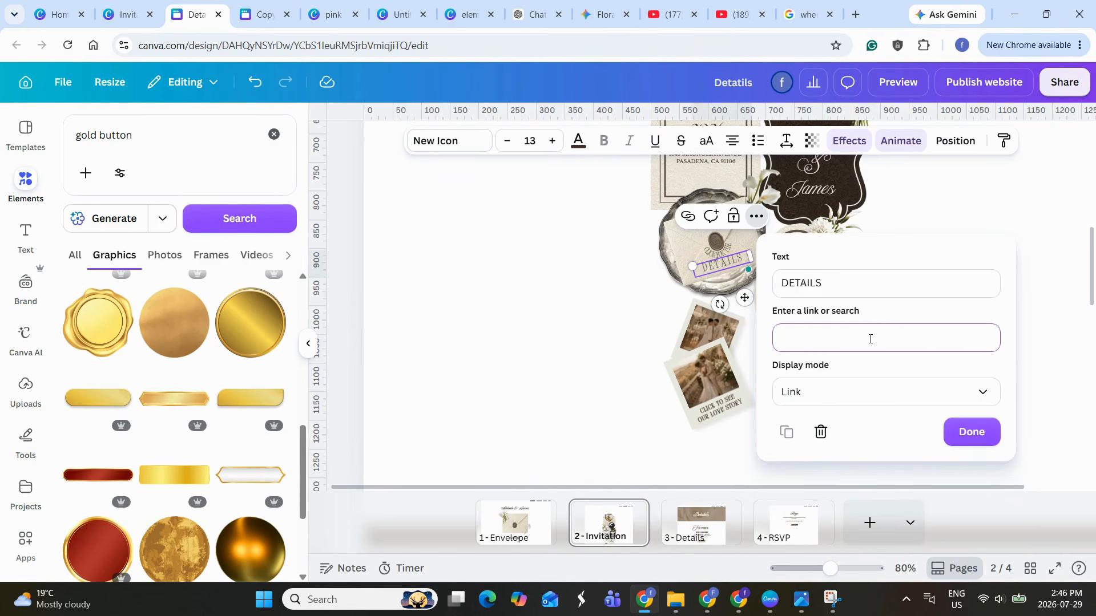
text(Deta)
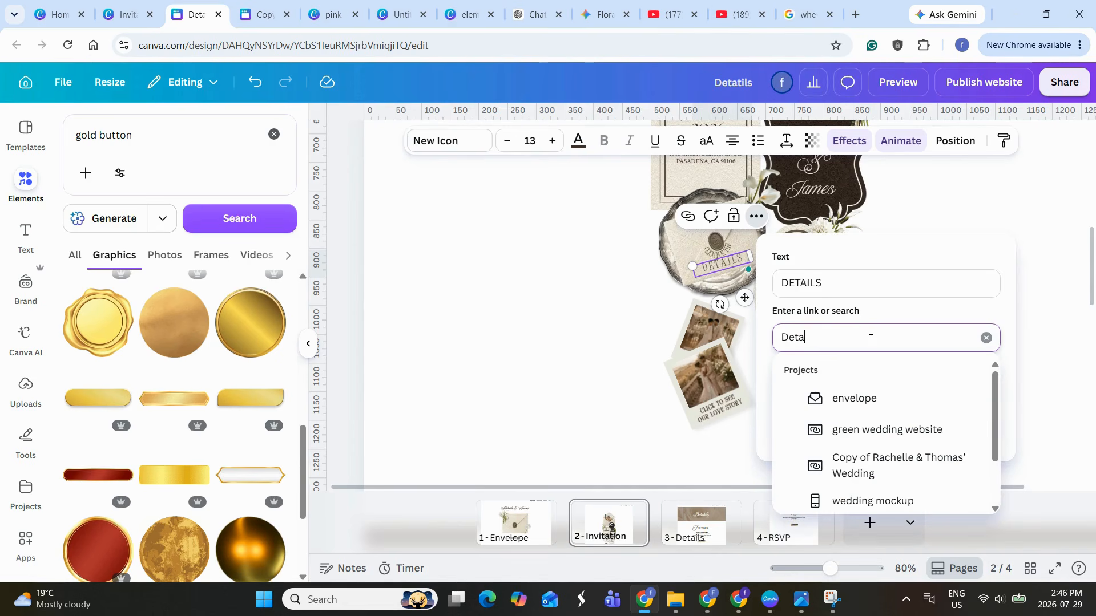
text(ils)
scroll(980, 485, down, 3)
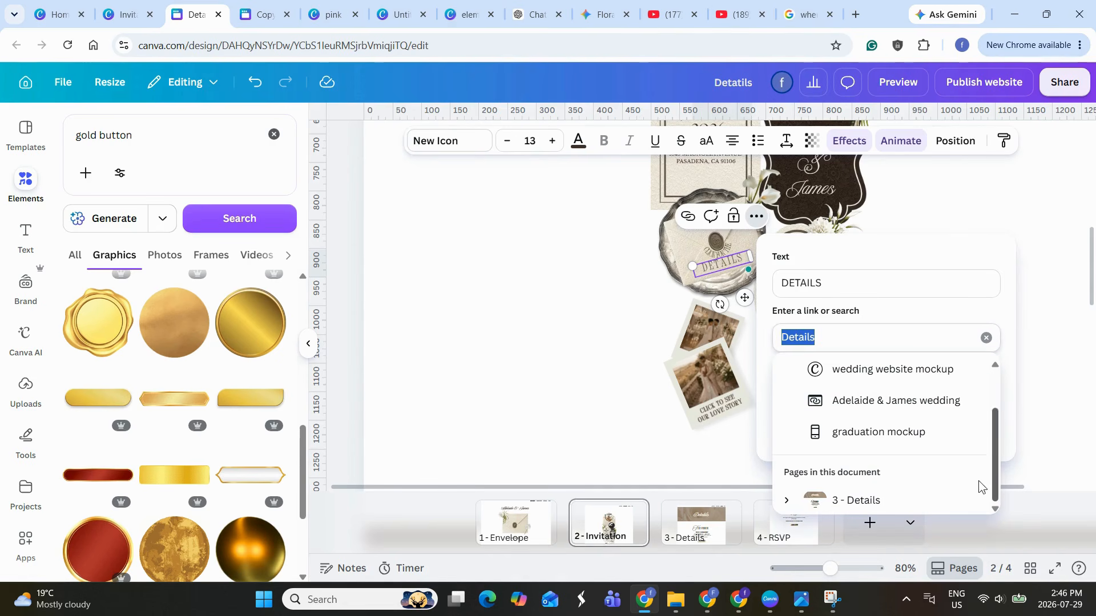
click(856, 501)
click(800, 426)
Link the small envelope image behind the "DETAILS" text on the Invitation page to the page 3 - Details
click(675, 255)
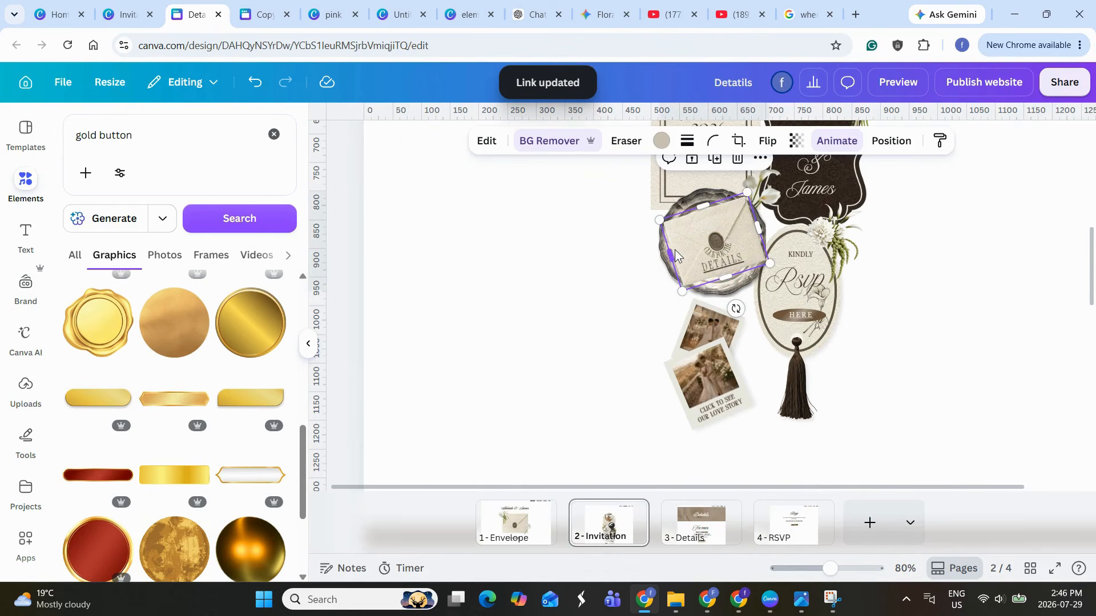
click(763, 163)
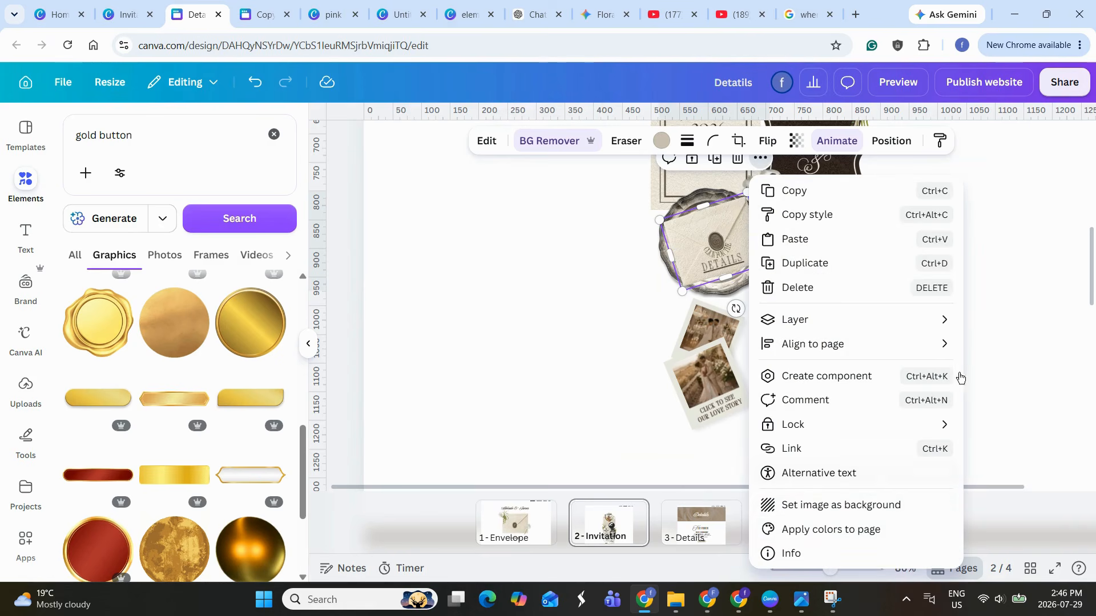
click(822, 449)
text(deta)
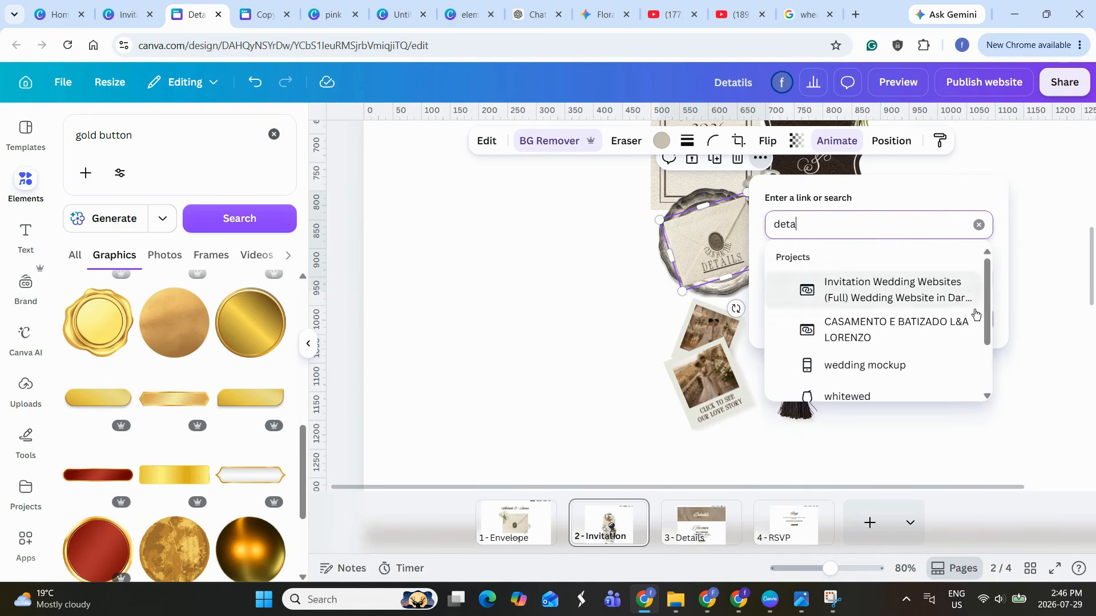
scroll(989, 353, down, 2)
scroll(990, 354, down, 2)
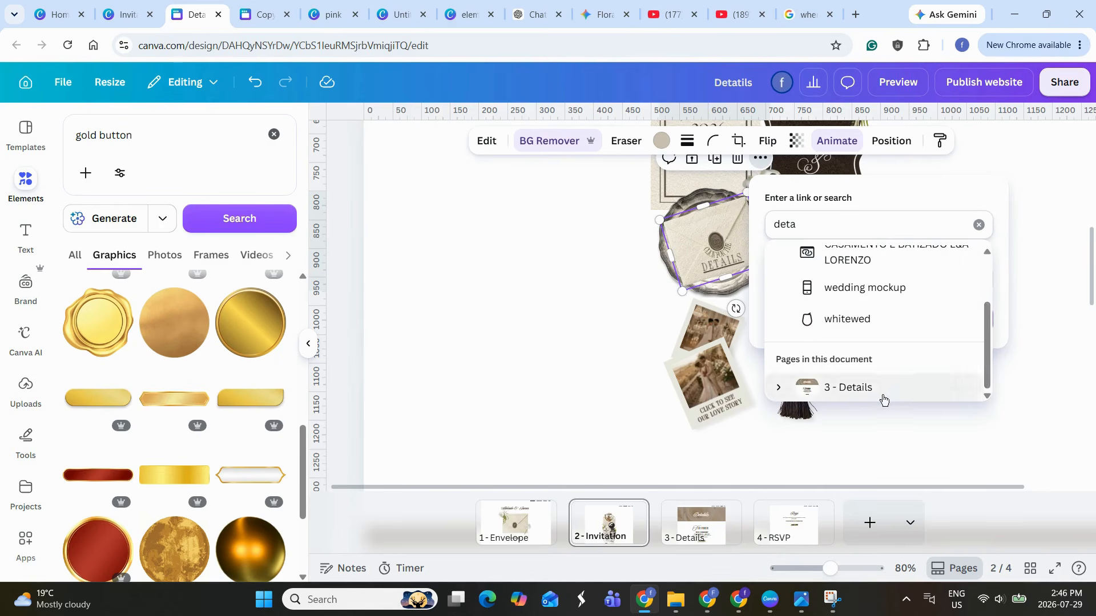
click(882, 396)
click(773, 313)
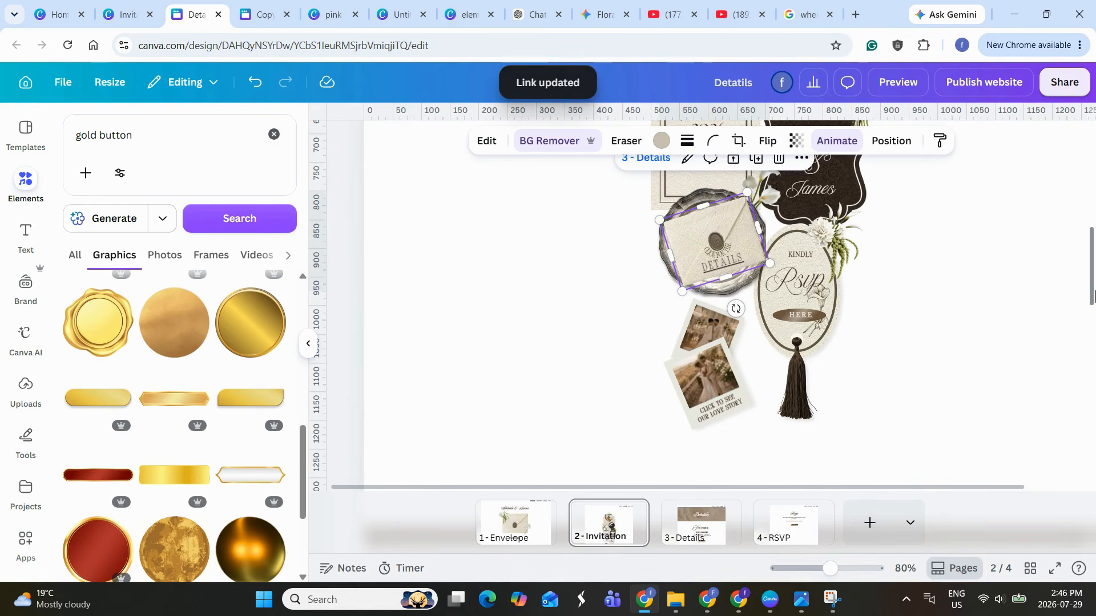
Add a fifth page to the website and title it "Love Story"
scroll(1095, 295, up, 3)
scroll(1019, 383, down, 5)
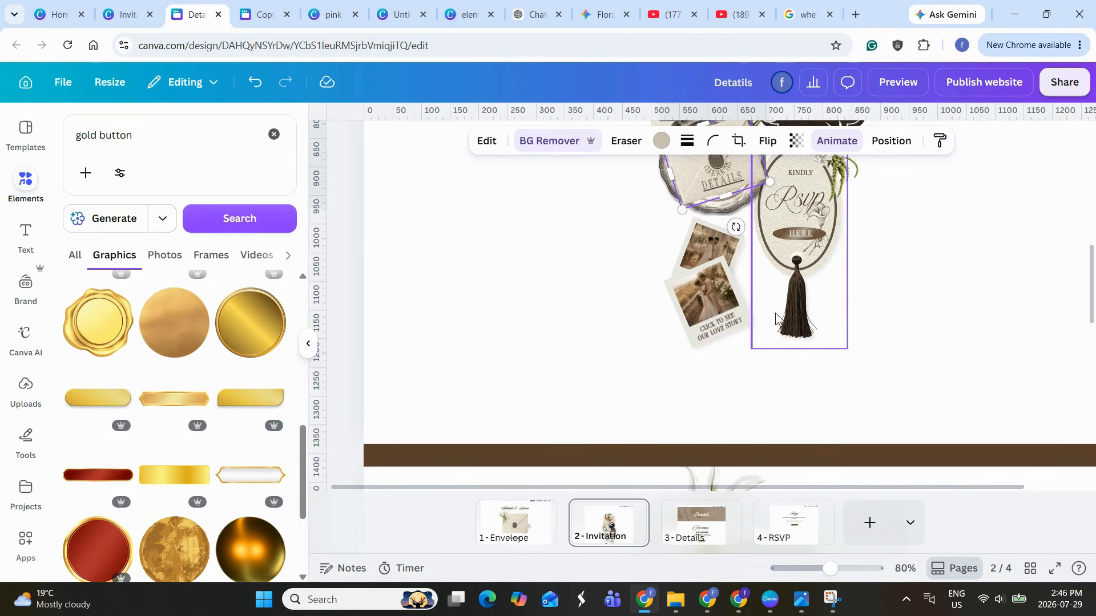
click(867, 523)
click(865, 512)
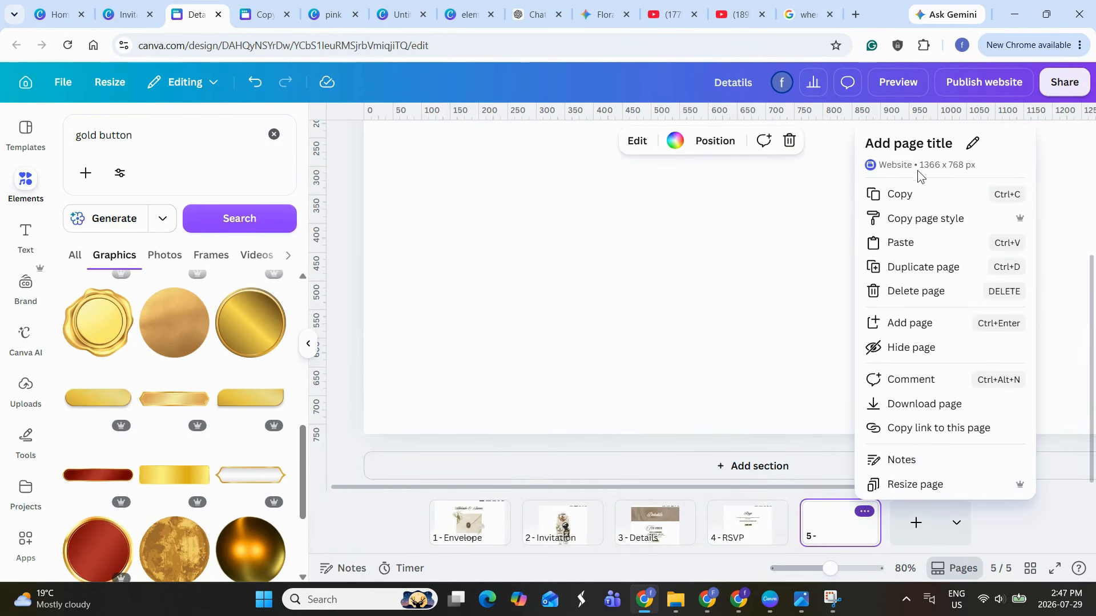
click(926, 150)
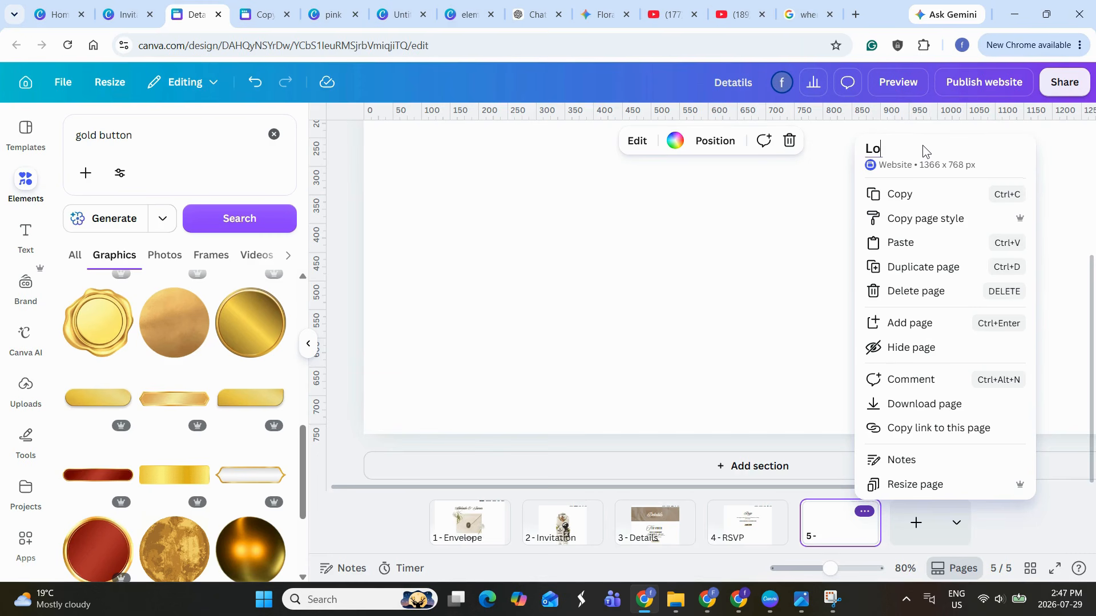
key(Return)
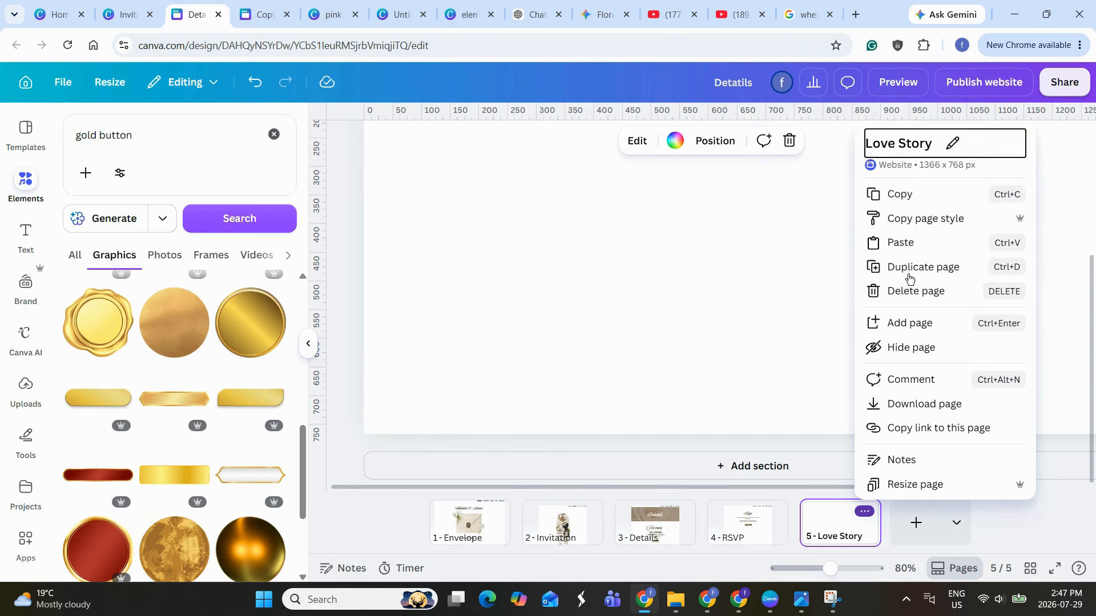
click(763, 336)
Link the "click to see our love story" text on the Invitation page's polaroid photos to the page 5 - Love Story
click(566, 533)
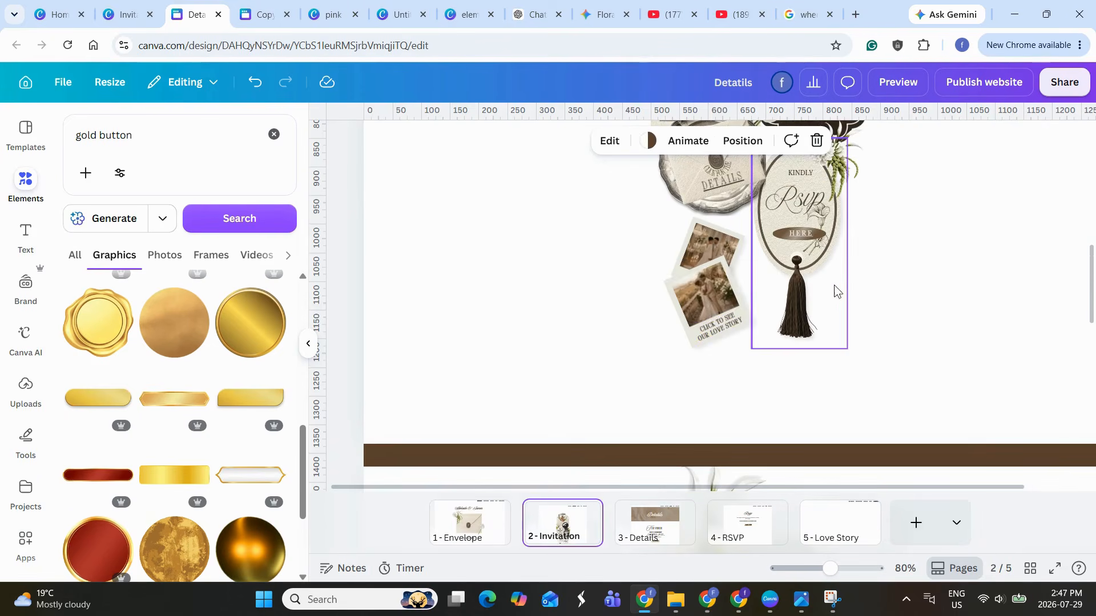
click(718, 326)
click(765, 273)
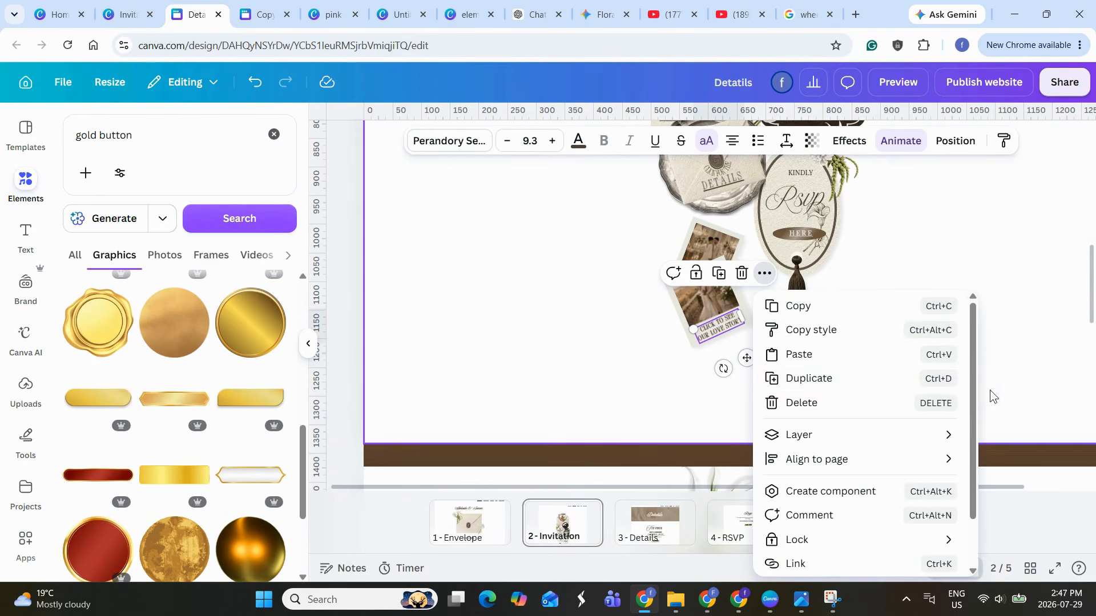
scroll(974, 399, down, 3)
click(819, 504)
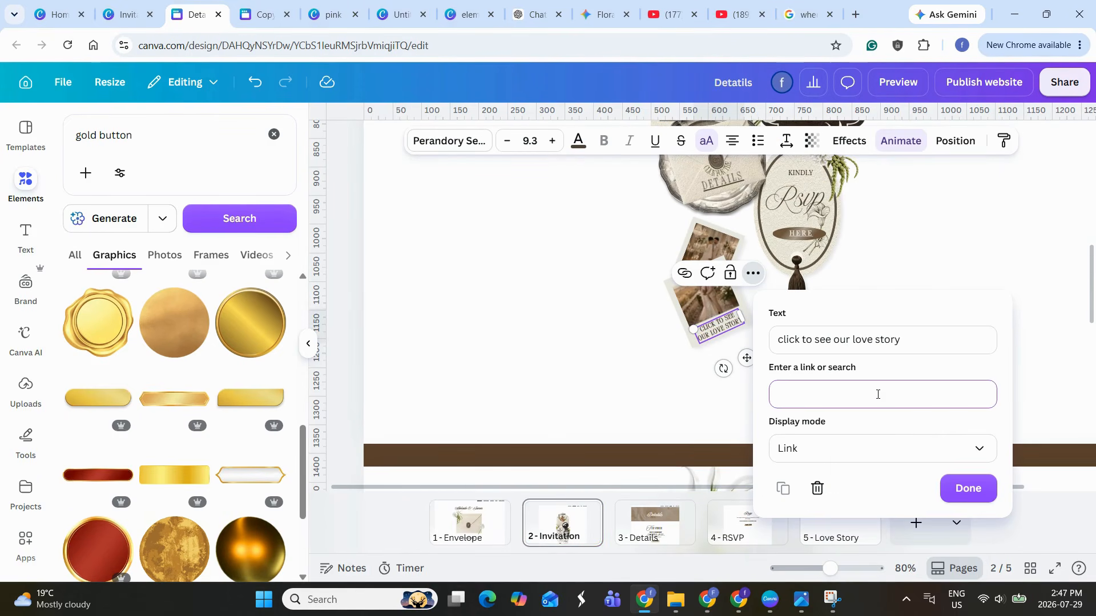
text(love)
scroll(923, 556, down, 2)
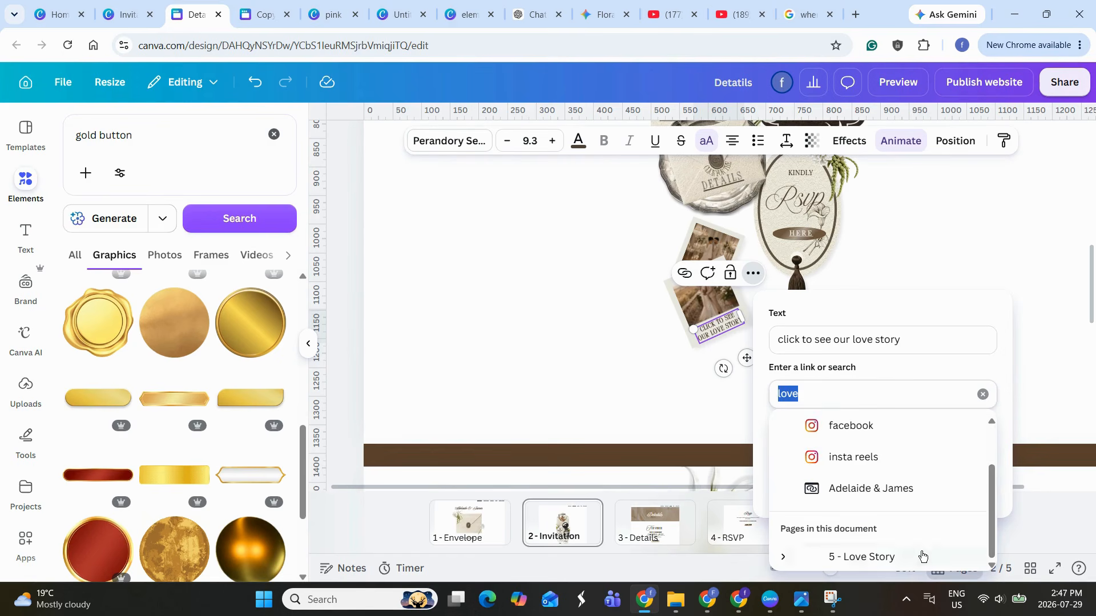
click(922, 556)
click(817, 486)
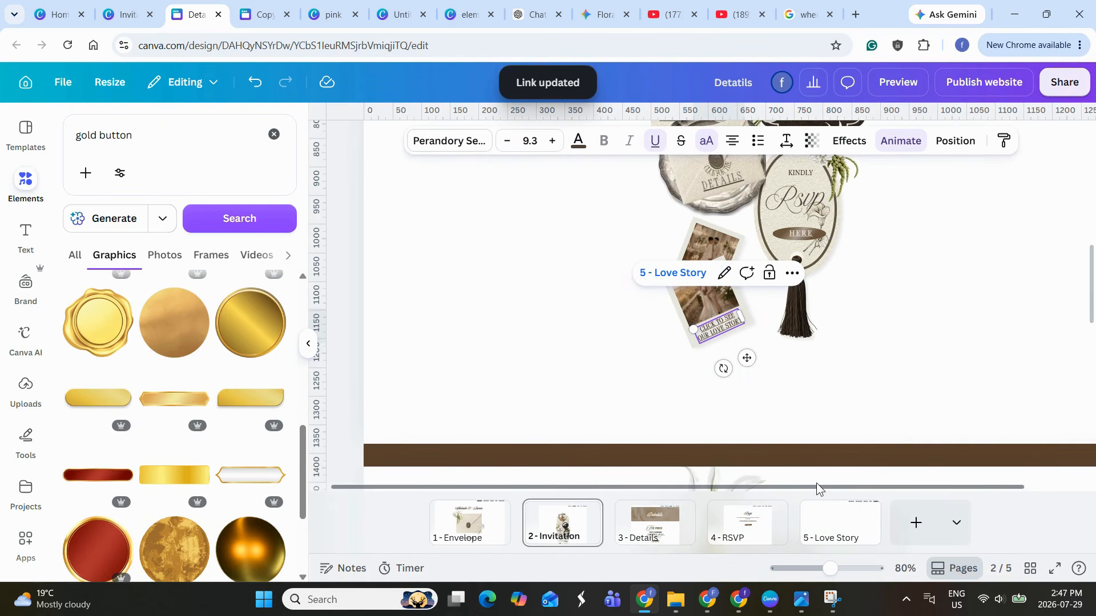
click(912, 386)
Remove the underline from the "LOCATION" button text on the Details page and inspect its existing link
scroll(1084, 274, up, 3)
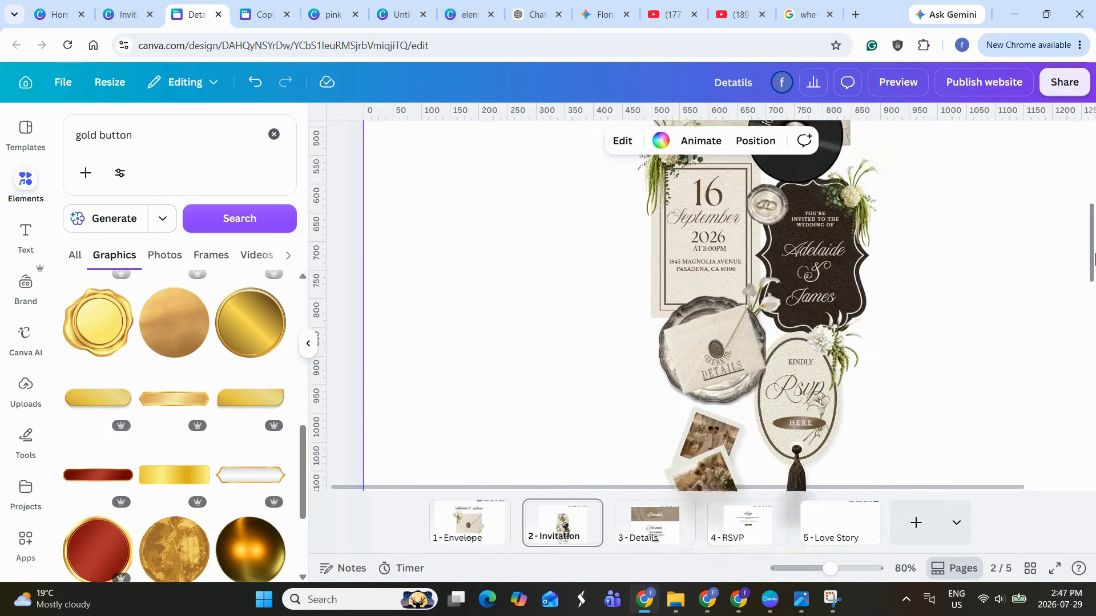
scroll(1085, 262, up, 3)
scroll(895, 450, down, 8)
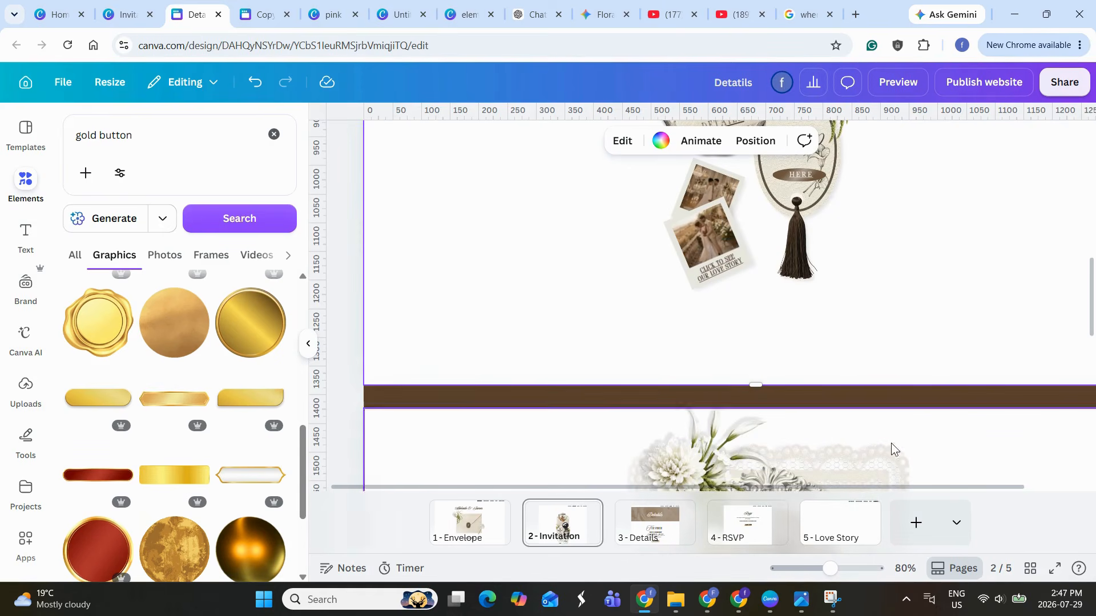
click(654, 522)
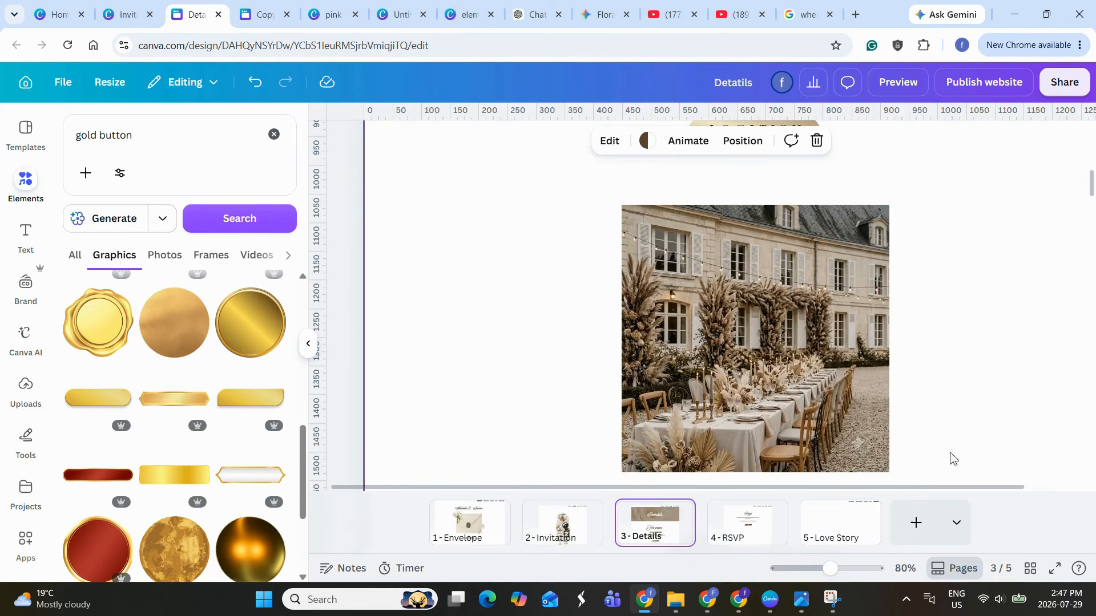
scroll(1091, 177, up, 3)
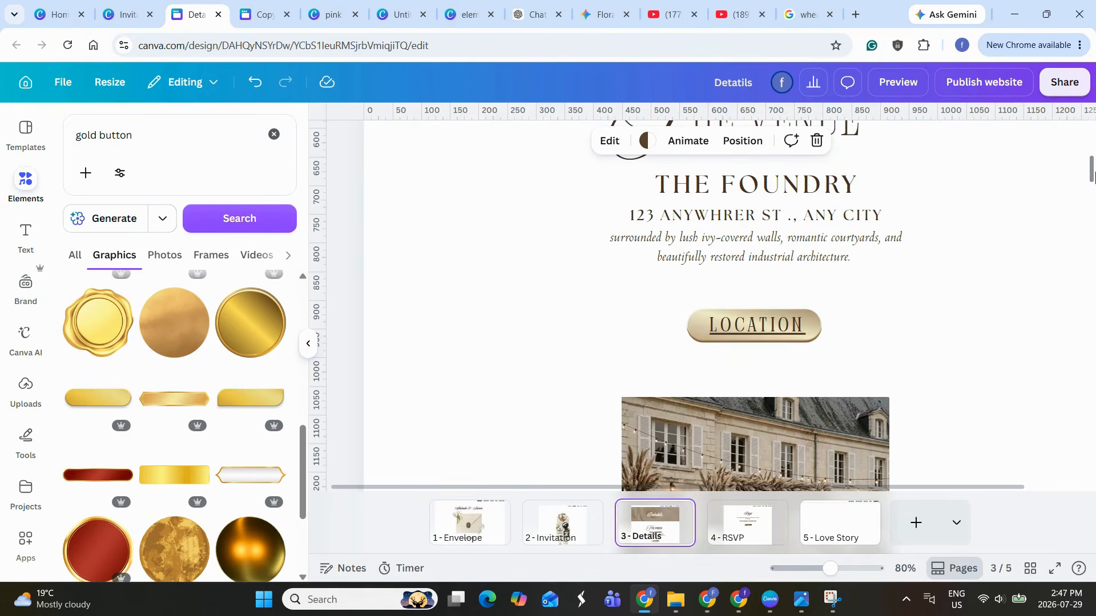
click(753, 325)
click(881, 341)
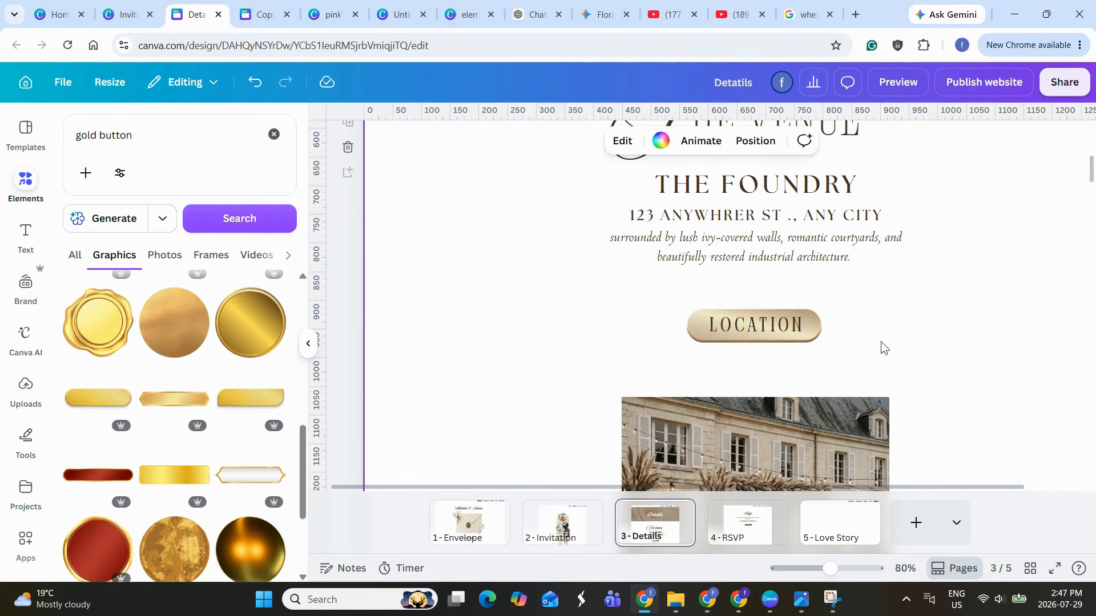
click(751, 339)
click(751, 327)
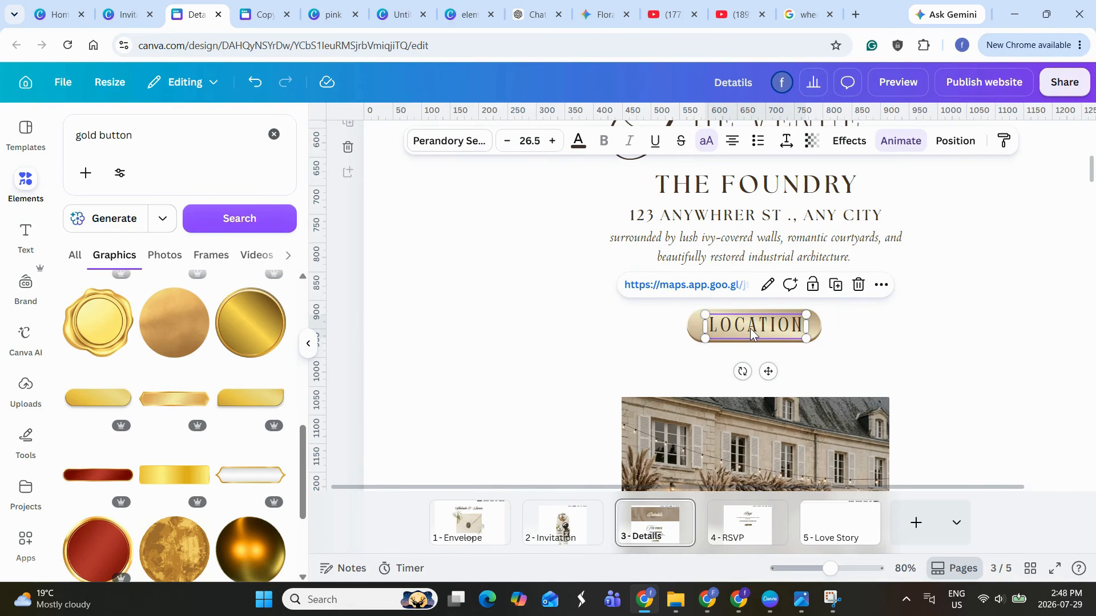
click(884, 341)
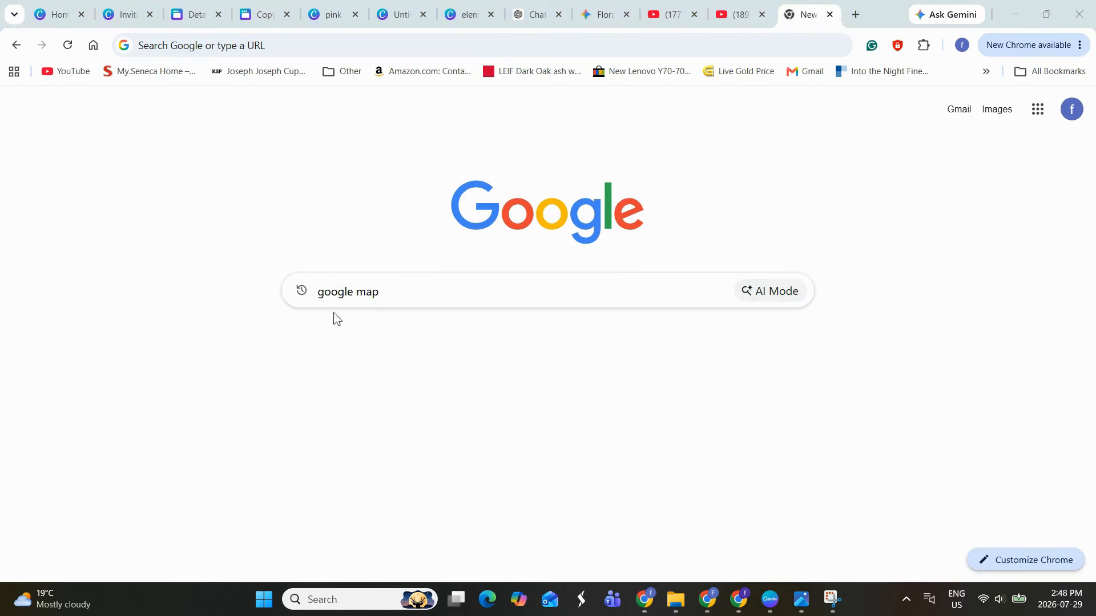
Search Google for "google map" in a new browser tab and open the Google Maps site
click(446, 290)
click(366, 323)
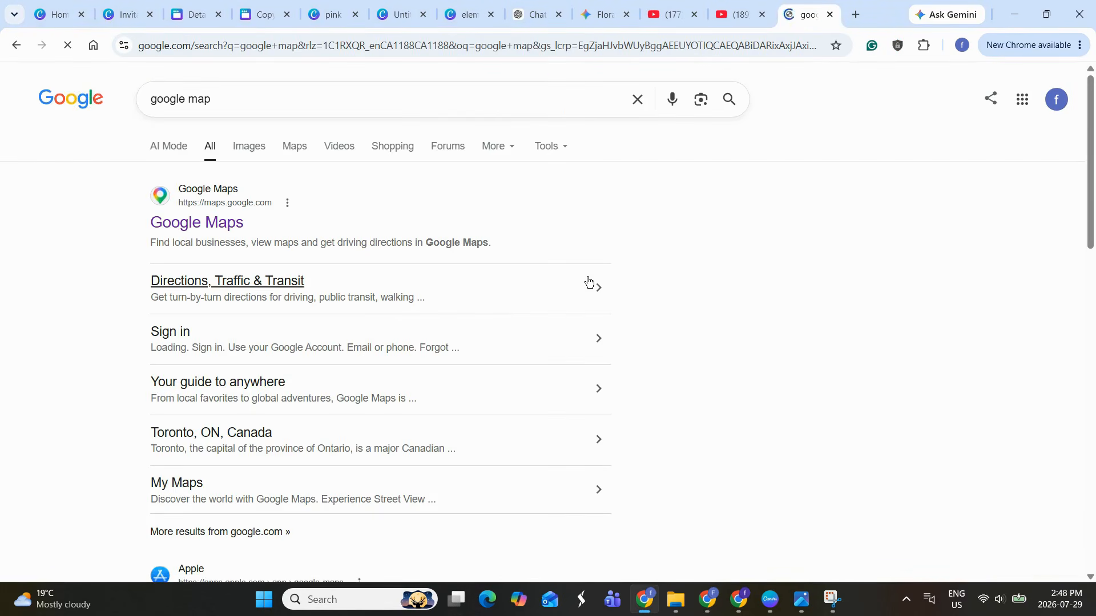
click(183, 222)
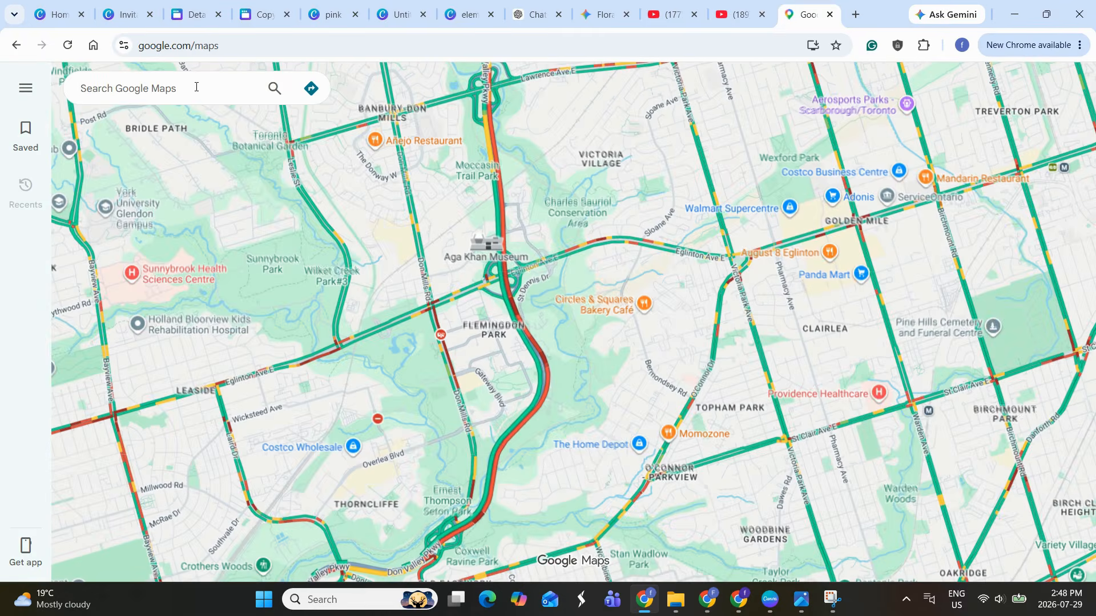
Find New York, NY, USA in Google Maps and copy the place's share link
click(195, 87)
text(Neo)
key(BackSpace)
key(BackSpace)
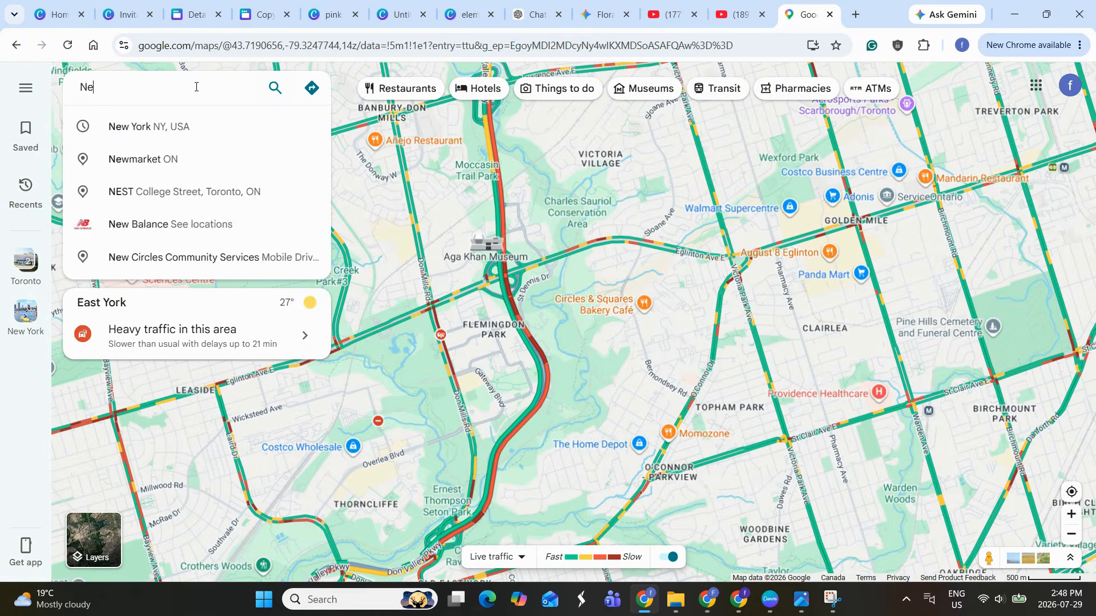
text(w)
click(148, 129)
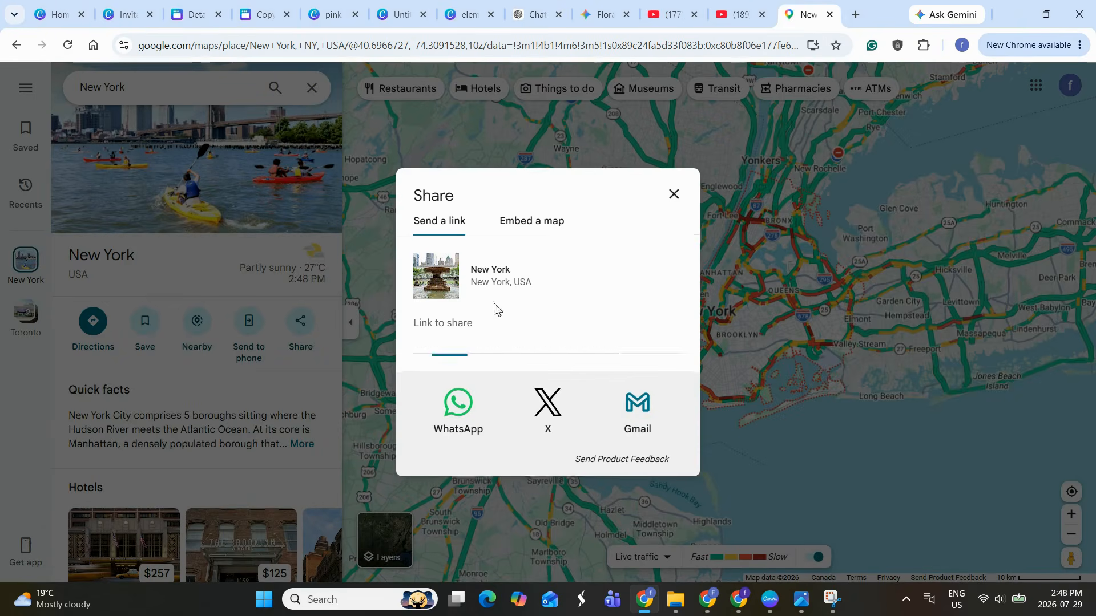
click(301, 322)
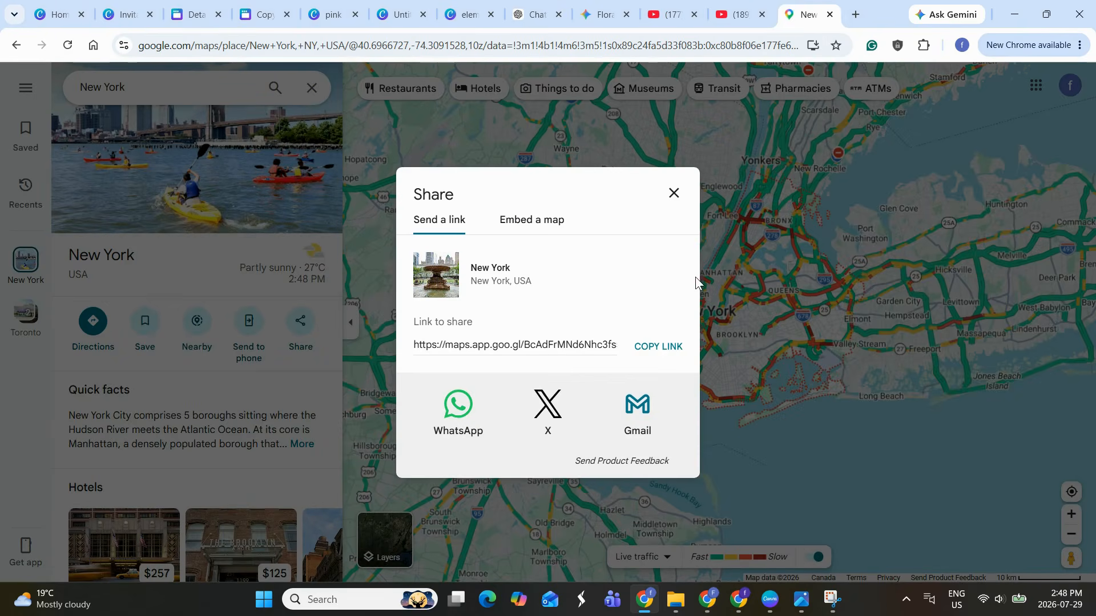
click(661, 353)
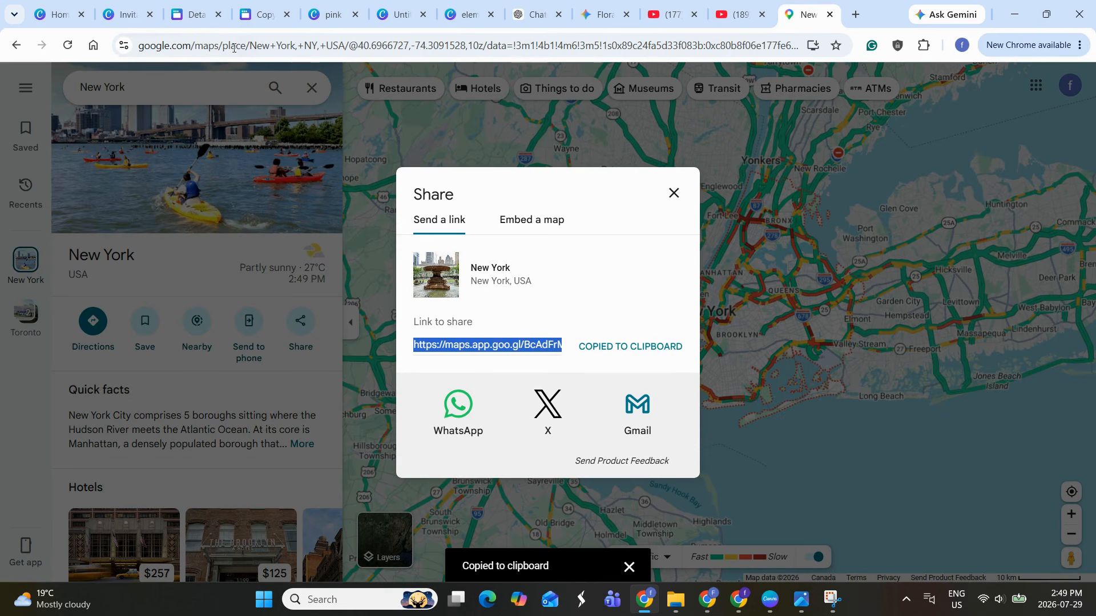
Return to the Canva design and replace the "LOCATION" text's link on the Details page with the copied Google Maps link
click(188, 16)
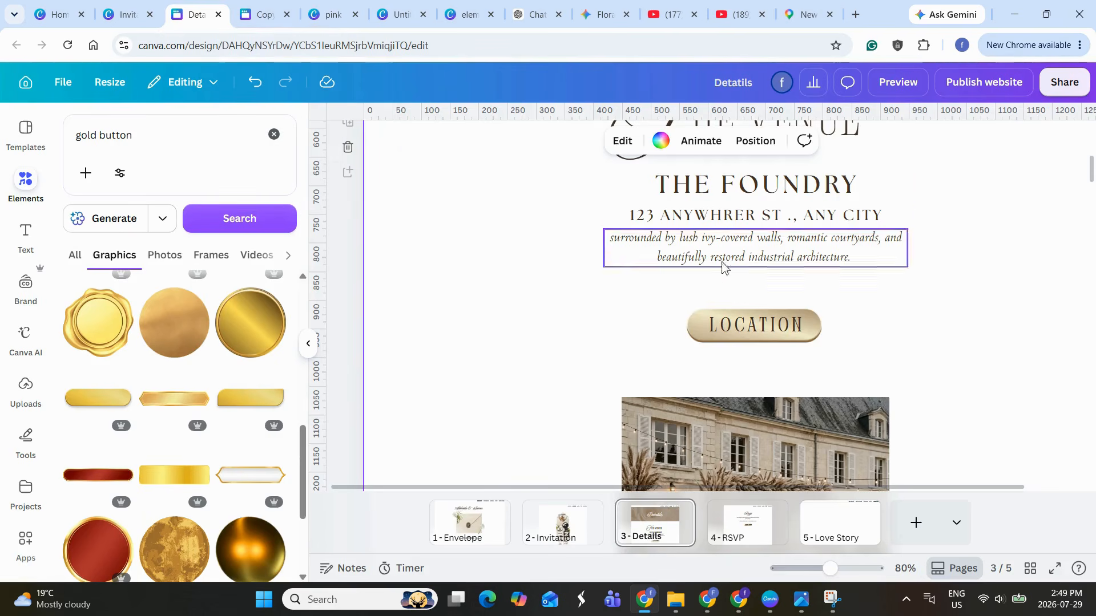
click(758, 328)
click(877, 288)
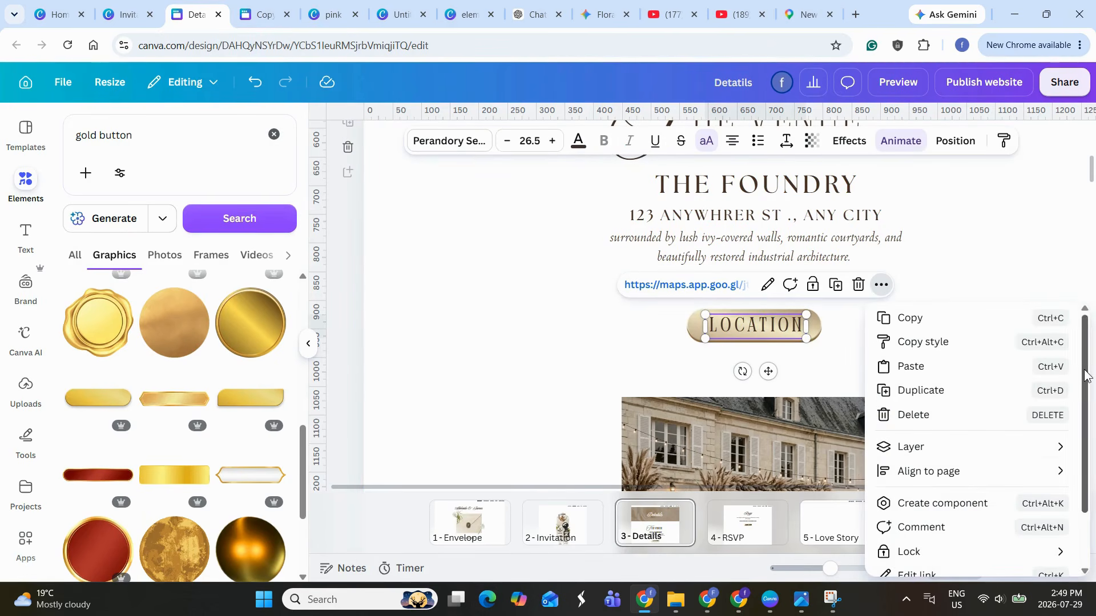
scroll(971, 468, down, 2)
click(915, 506)
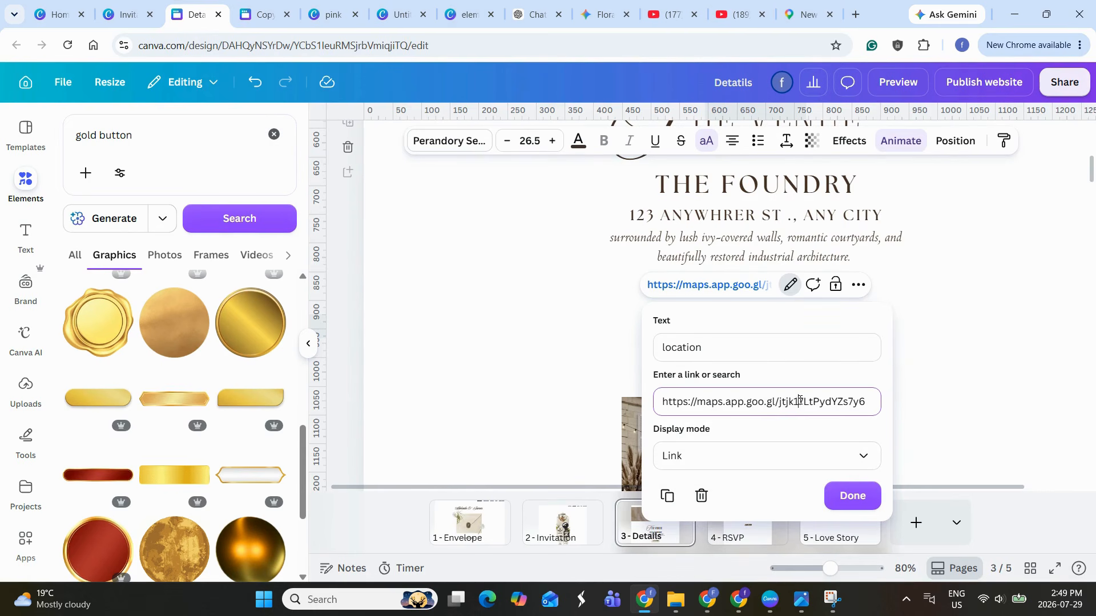
key(ctrl+a)
key(ctrl+v)
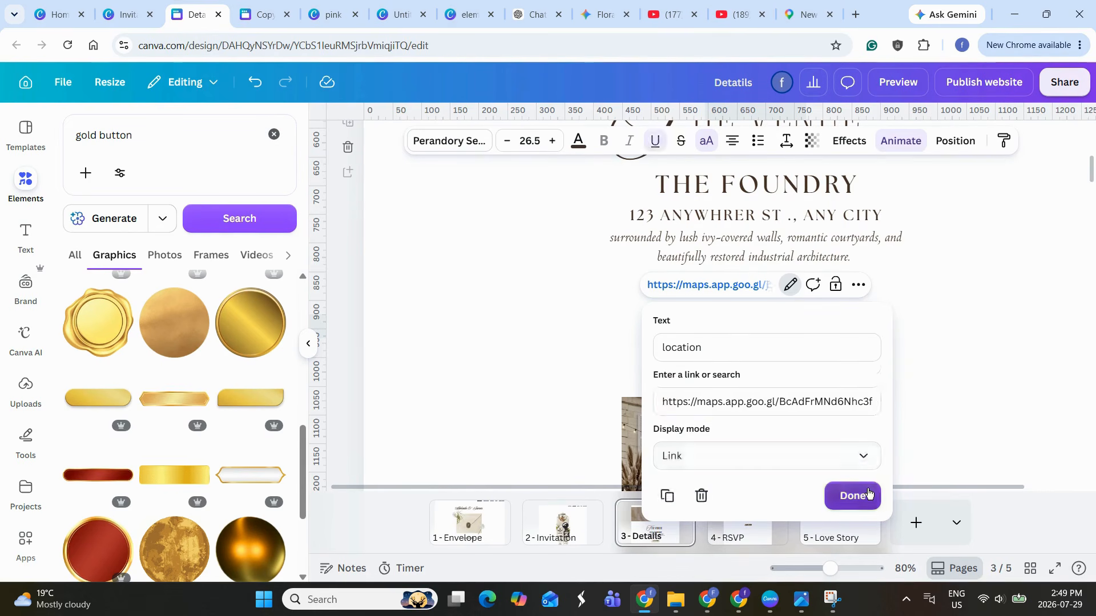
click(869, 495)
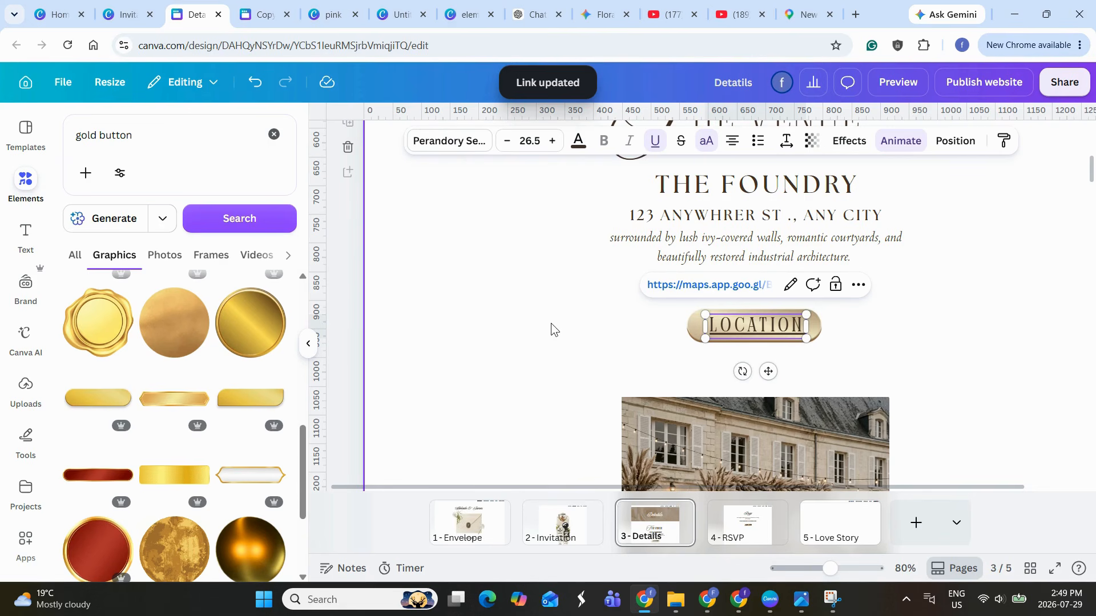
Remove the underline from the relinked "LOCATION" button text
click(868, 351)
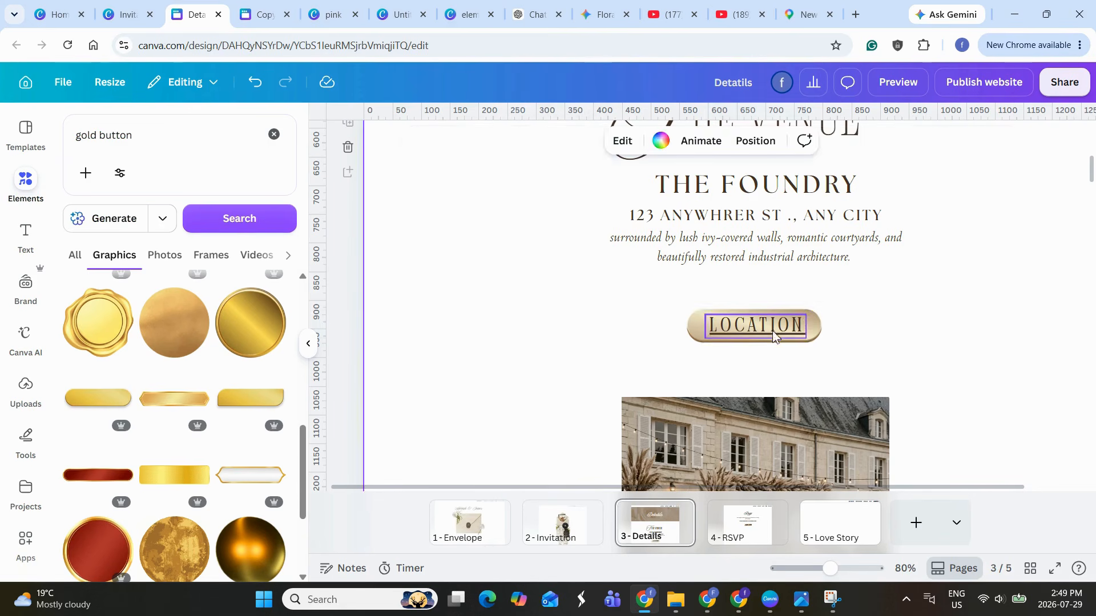
click(772, 331)
click(654, 143)
click(843, 339)
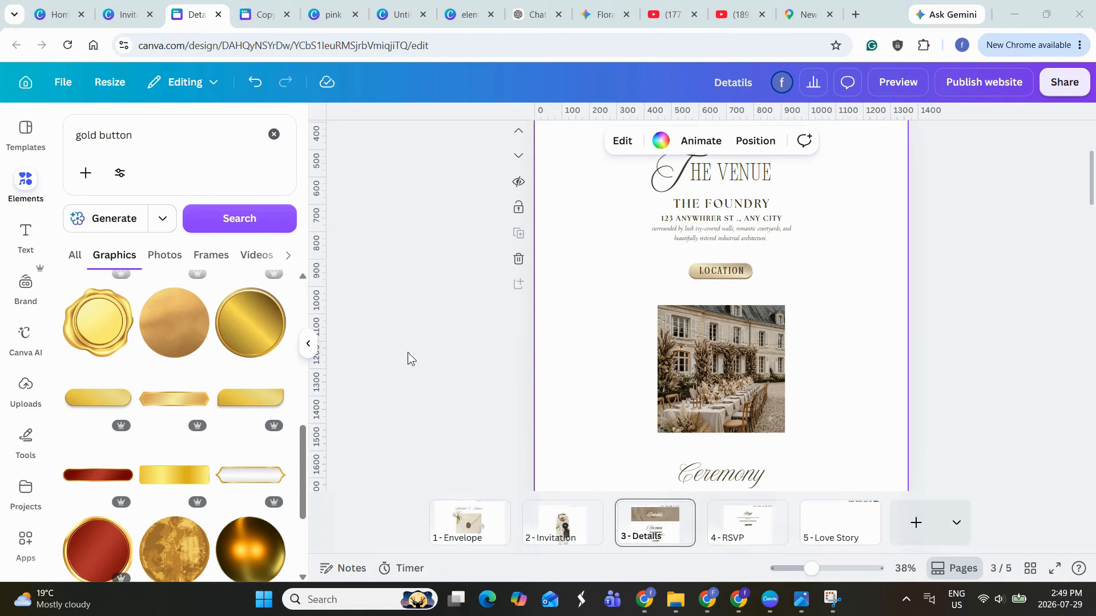
Delete the venue photo below the "LOCATION" button on the Details page
scroll(406, 360, down, 5)
click(776, 365)
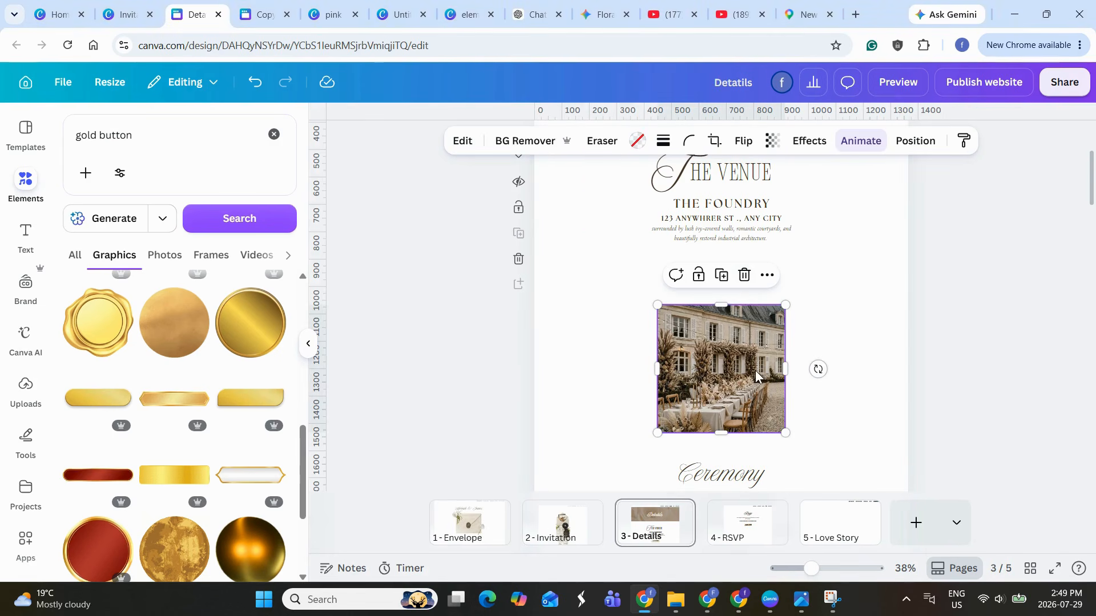
click(743, 275)
click(765, 345)
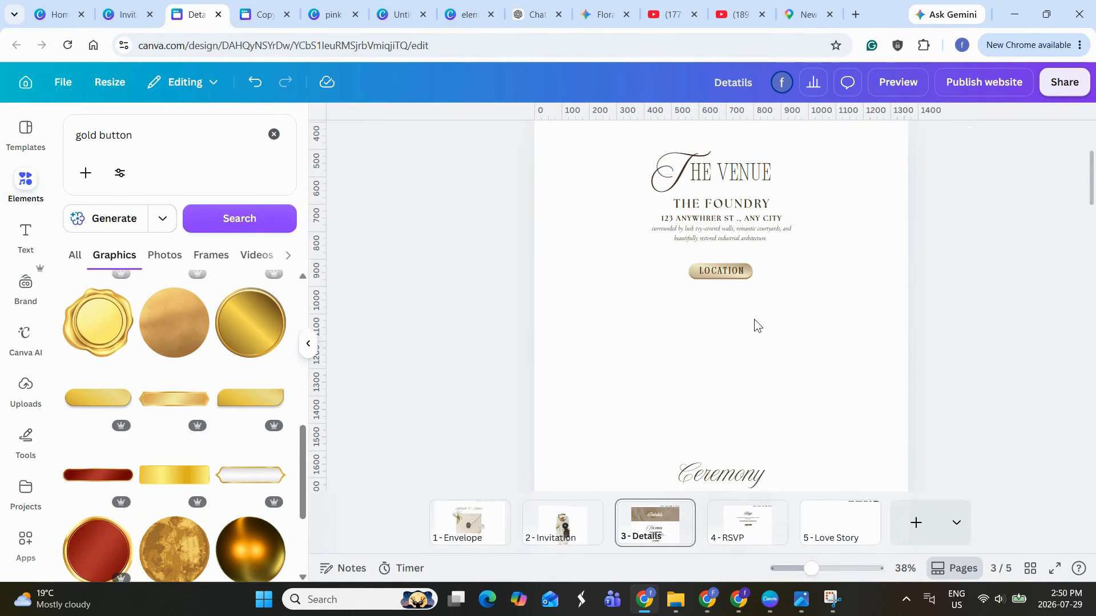
Switch to Google Maps and copy the share link for New York again
click(802, 15)
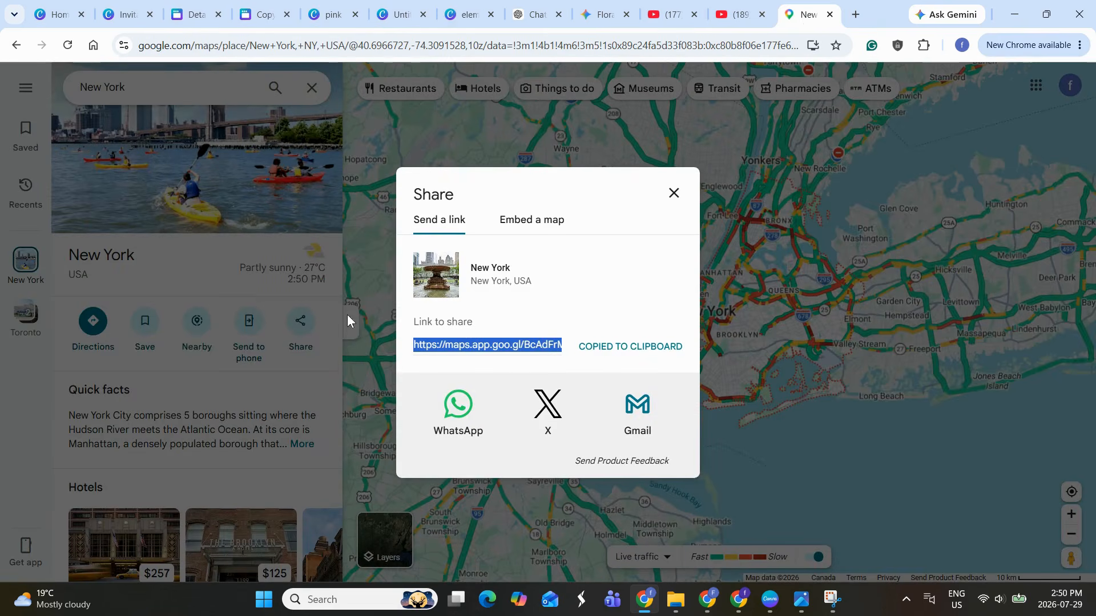
click(347, 314)
click(301, 322)
click(668, 347)
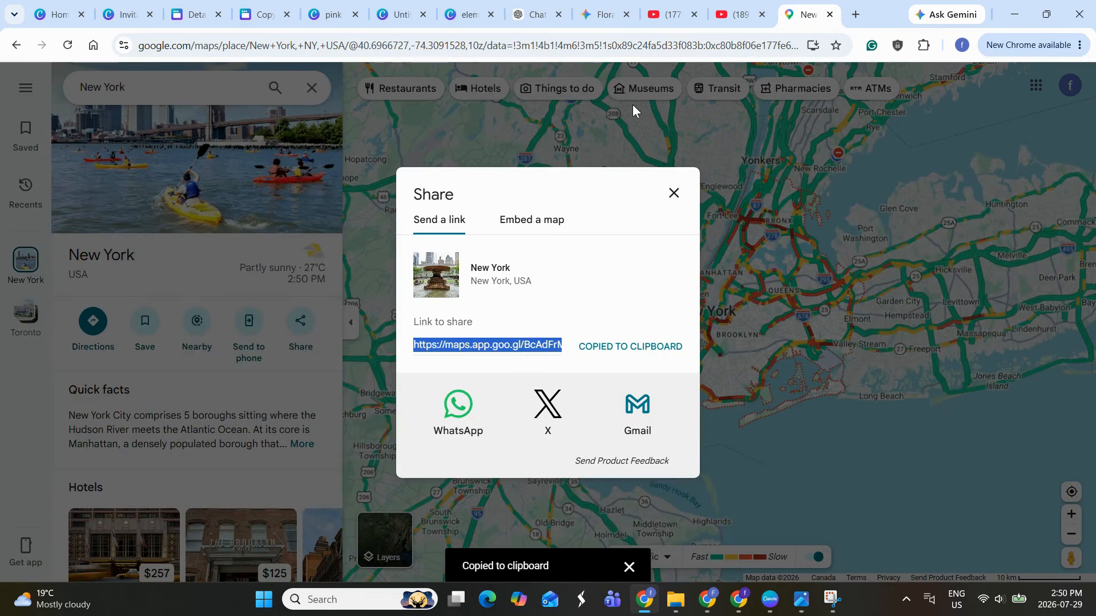
Return to the Canva design, paste the Google Maps link as an embedded map, and centre it between the "LOCATION" button and the Ceremony heading
click(194, 17)
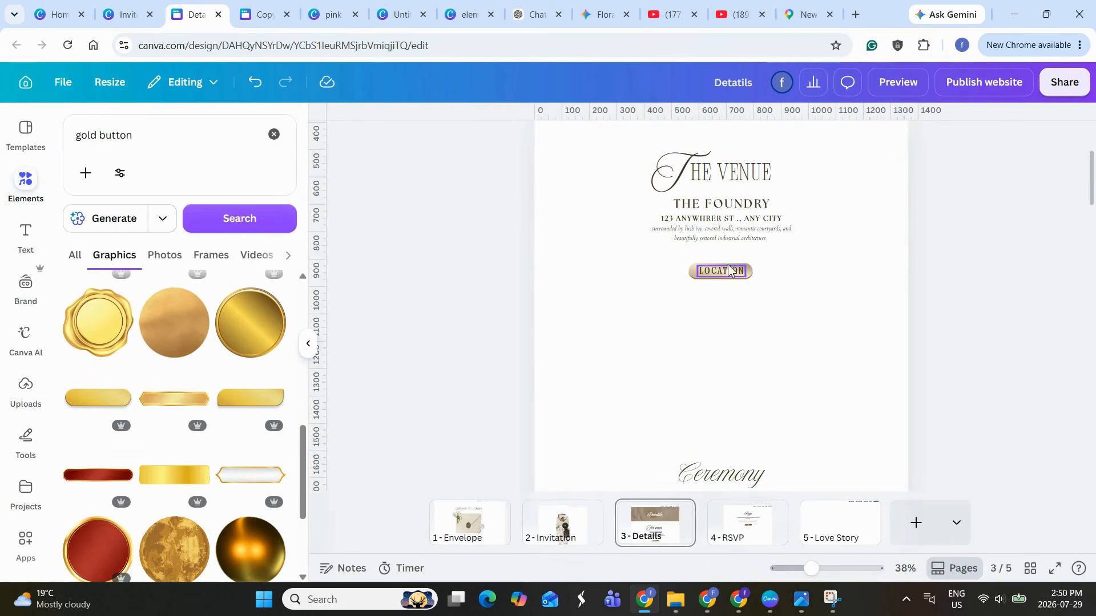
right_click(735, 392)
click(810, 399)
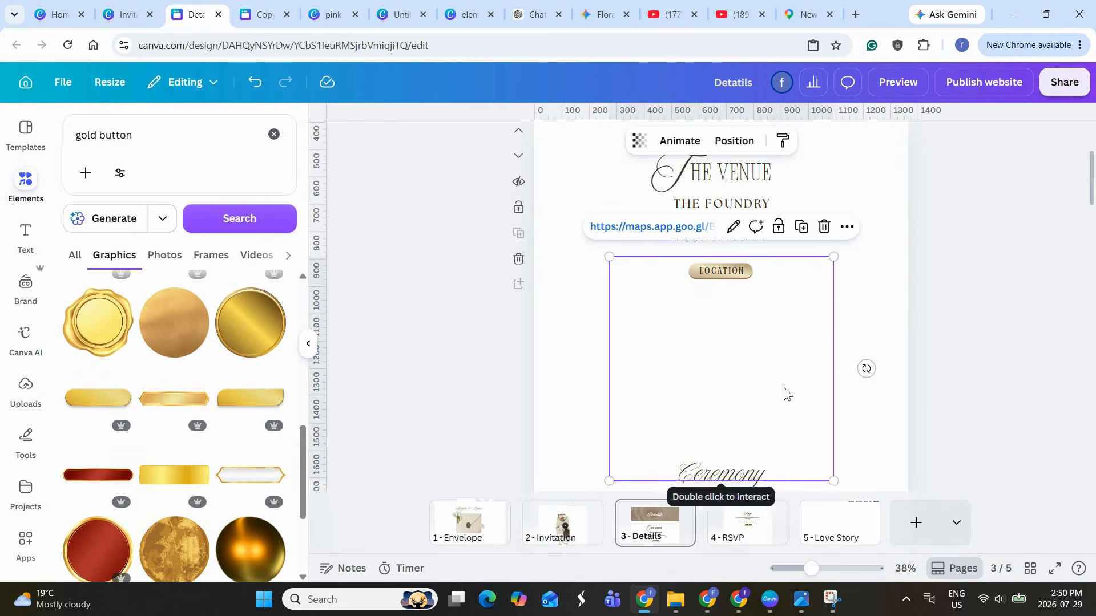
drag(762, 367, 734, 367)
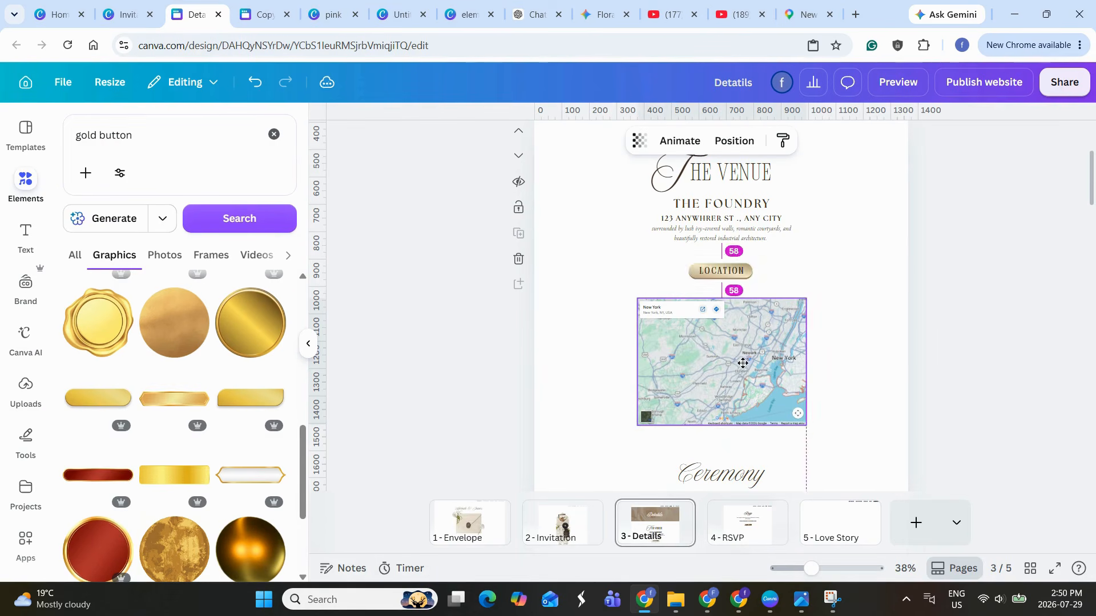
click(924, 478)
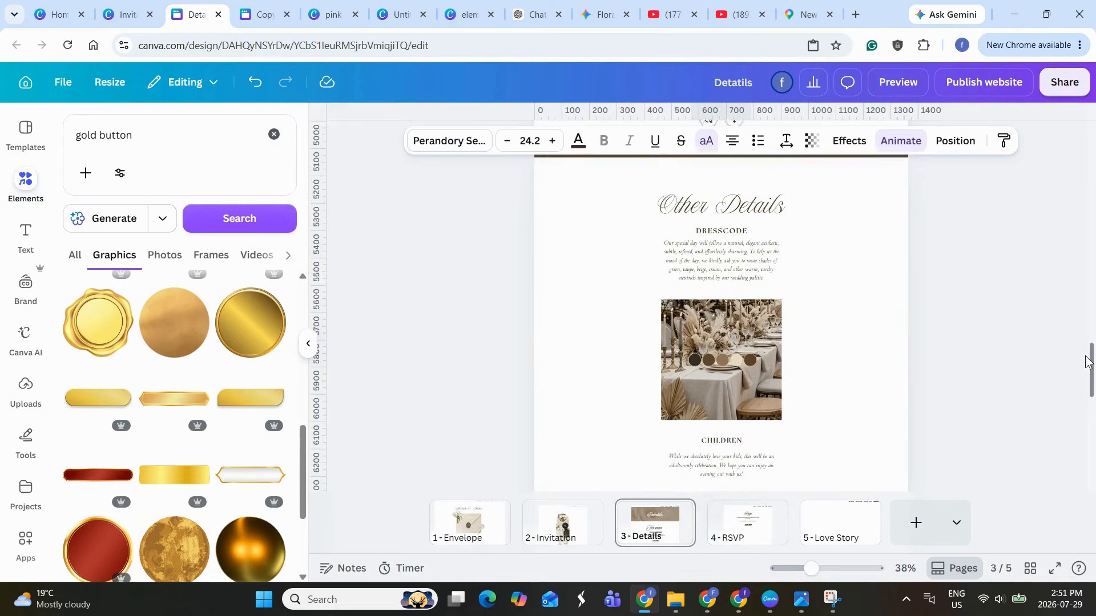
Go to the RSVP page and add the "RSVP" form from the Events form designs
scroll(537, 368, down, 10)
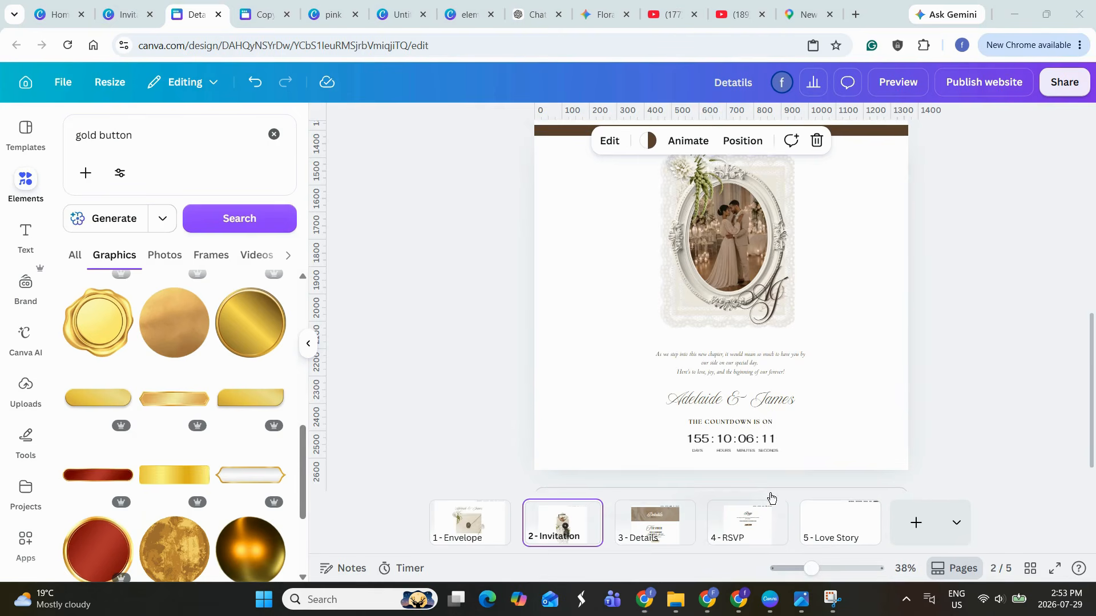
click(752, 520)
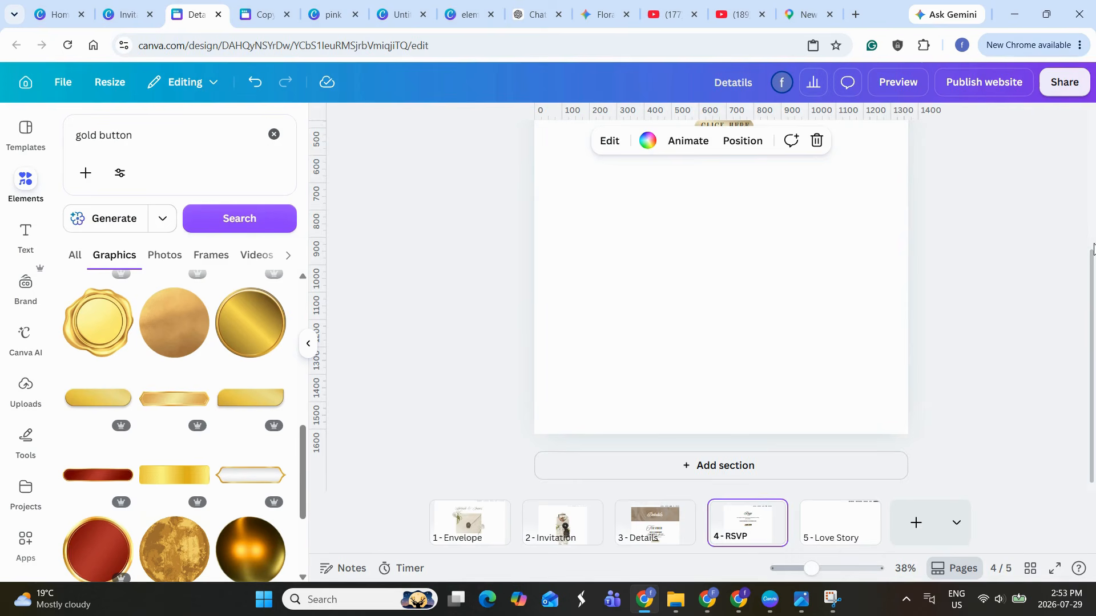
drag(1093, 246, 1093, 128)
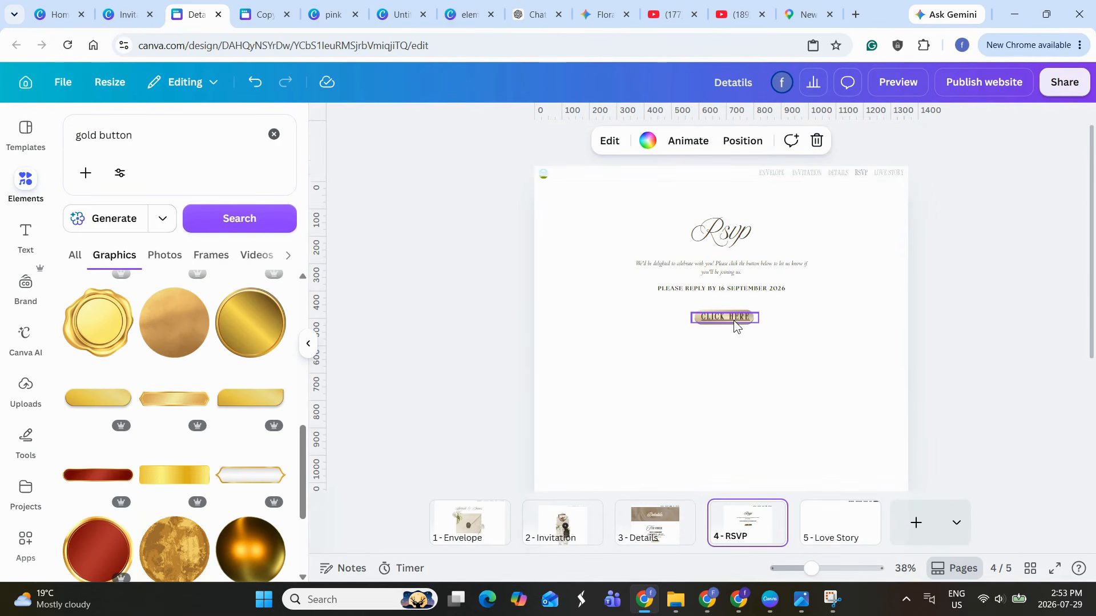
drag(1089, 213, 1089, 287)
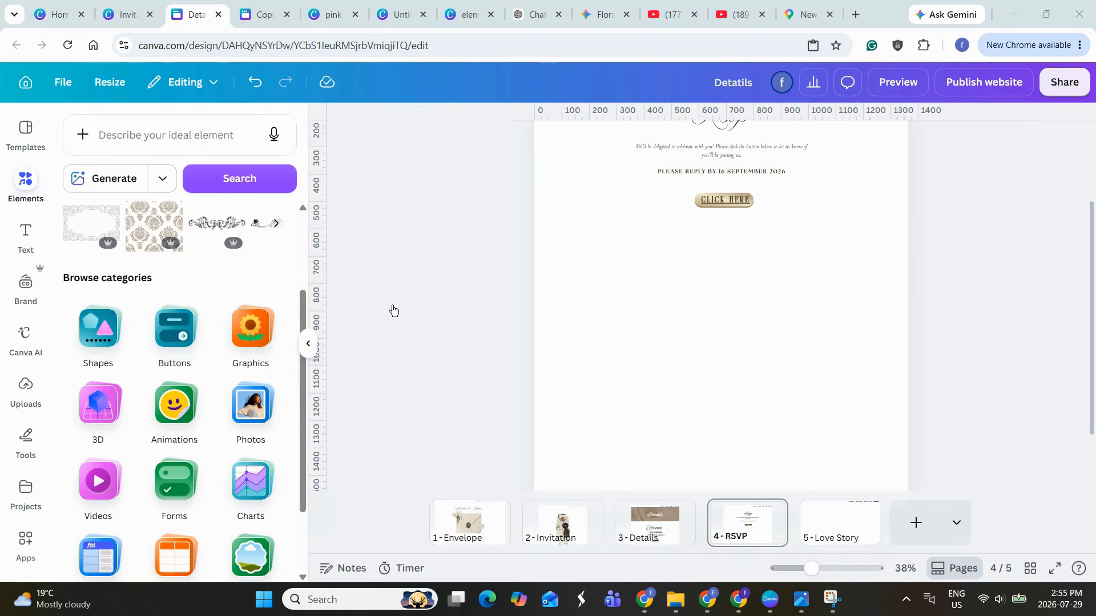
click(174, 488)
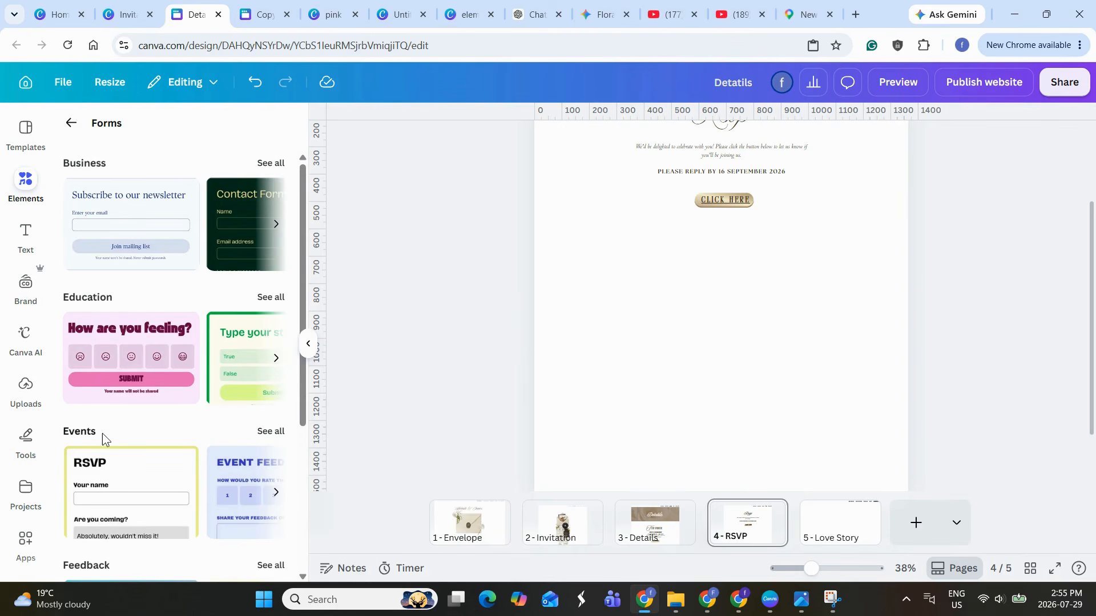
click(264, 432)
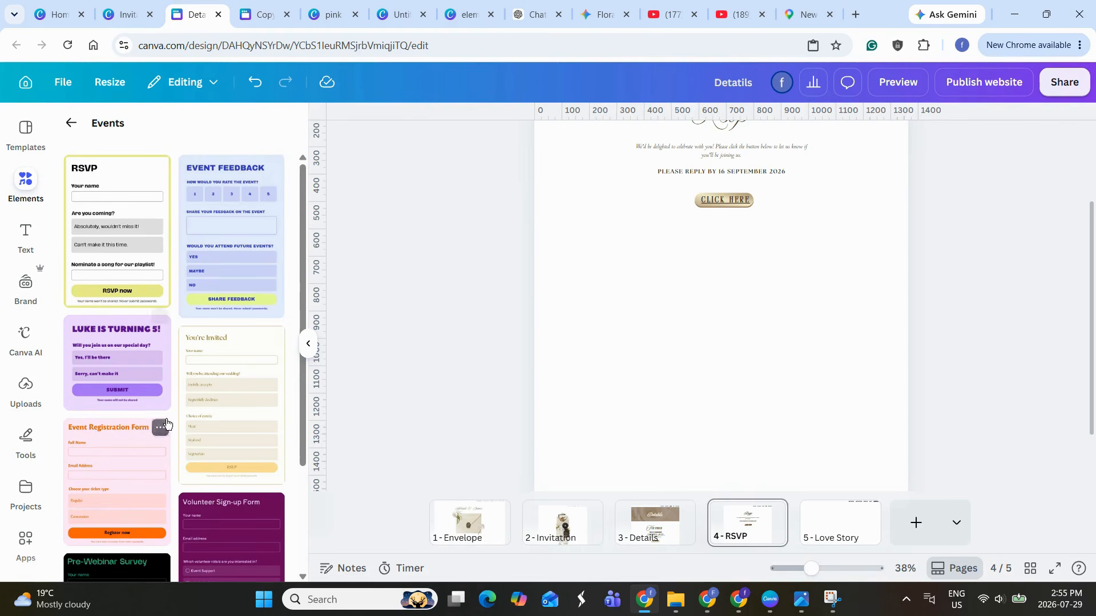
click(114, 214)
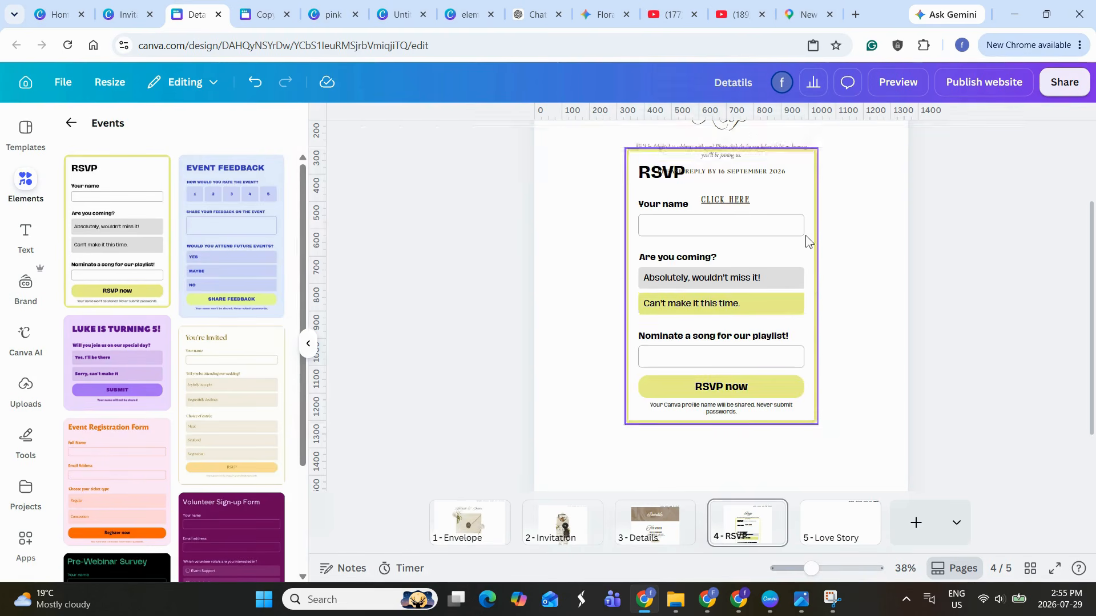
Position the RSVP form just below the "CLICK HERE" button, within the page
drag(807, 238, 808, 329)
drag(1093, 234, 1055, 268)
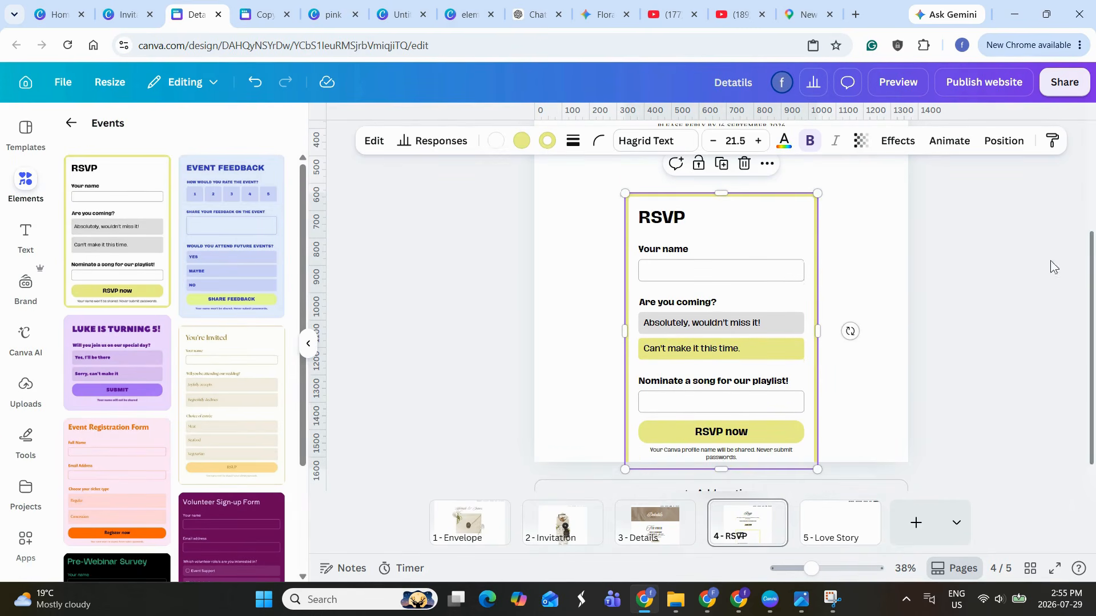
mouse_move(813, 243)
mouse_down()
mouse_move(810, 211)
mouse_move(823, 244)
mouse_up()
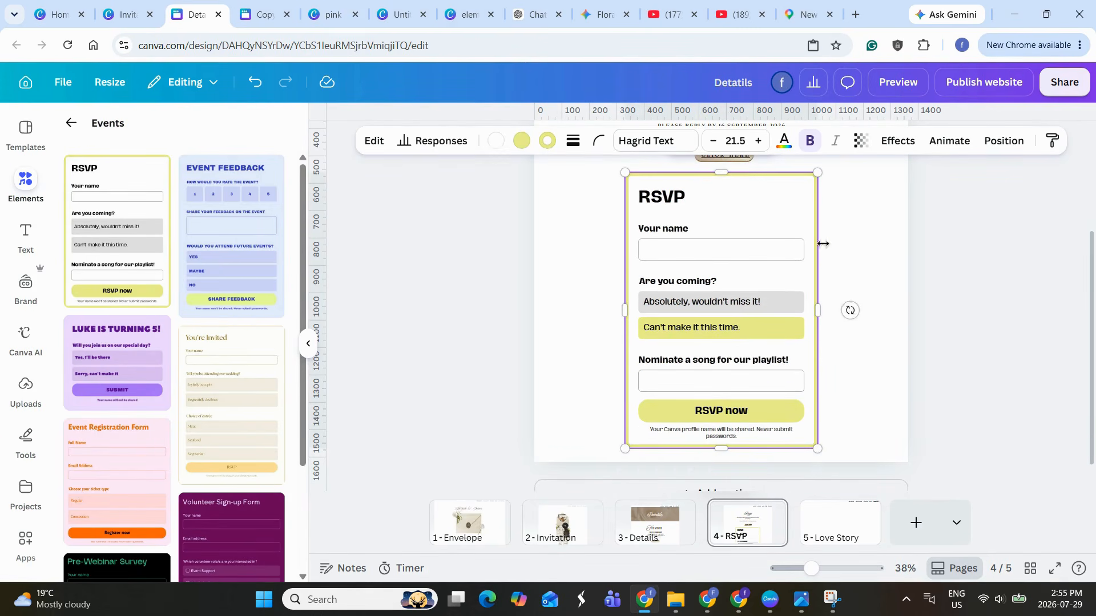
Set the RSVP form's border colour to white and its font to Cormorant Garamond
click(547, 140)
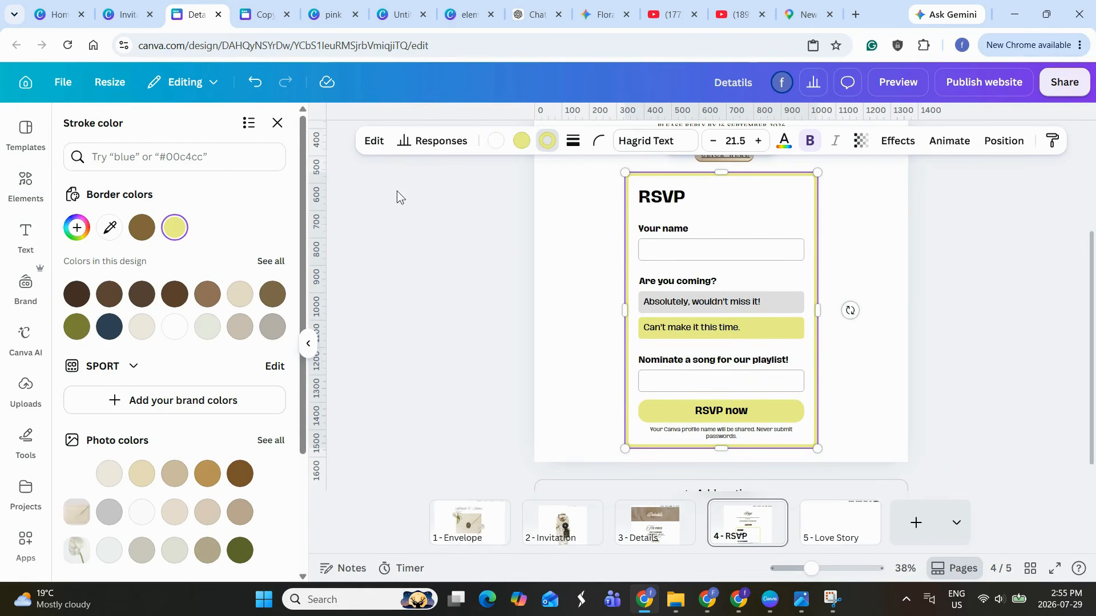
click(175, 326)
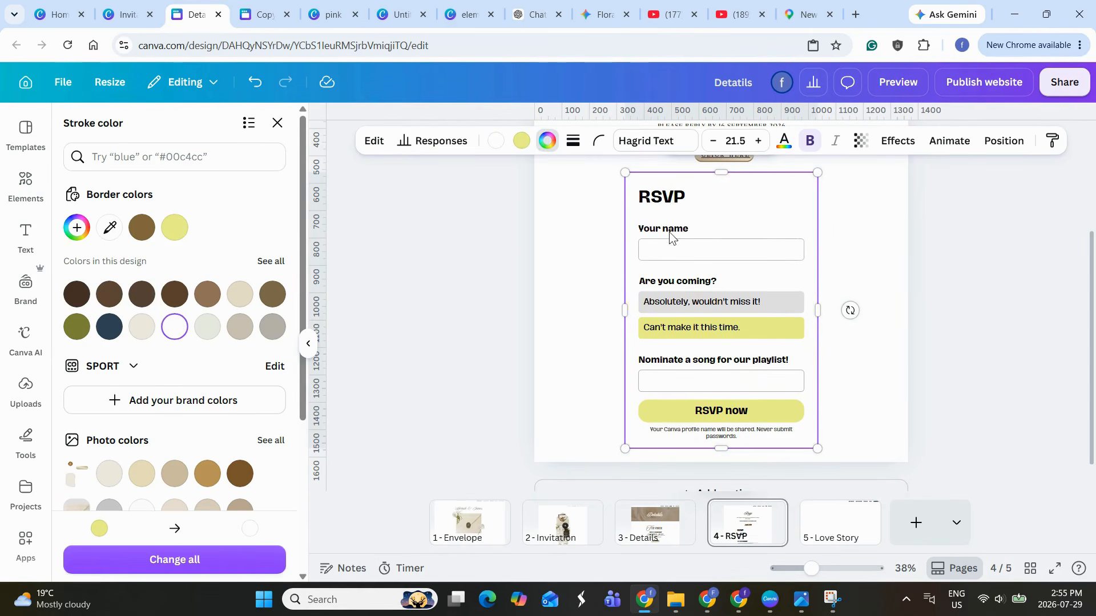
click(651, 141)
click(178, 357)
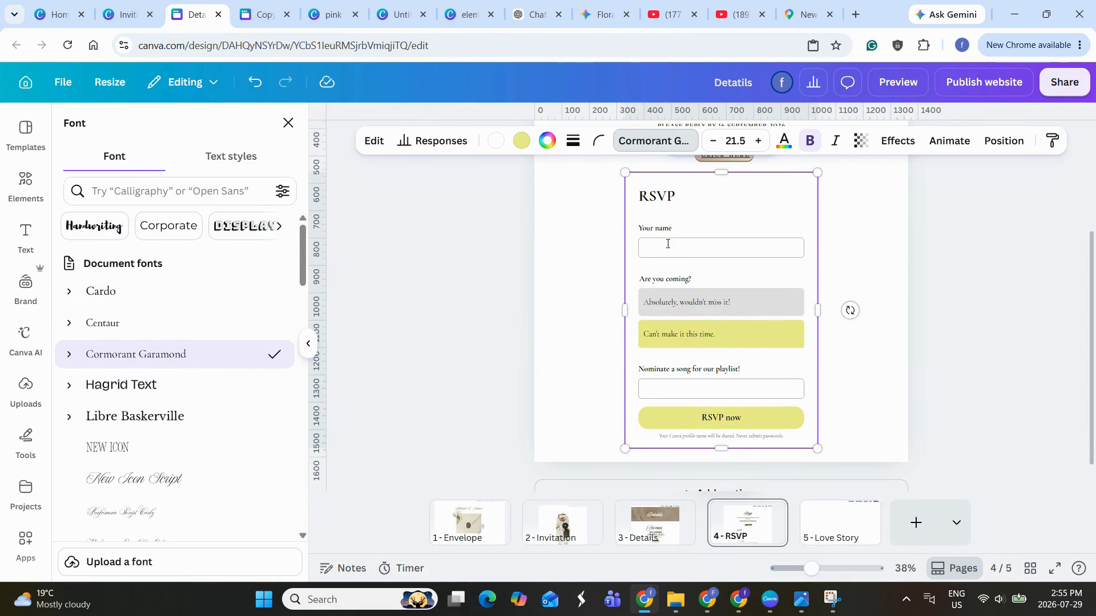
Colour the form's text dark brown and its button and selected-answer fill golden brown, after trying other design colours
click(784, 143)
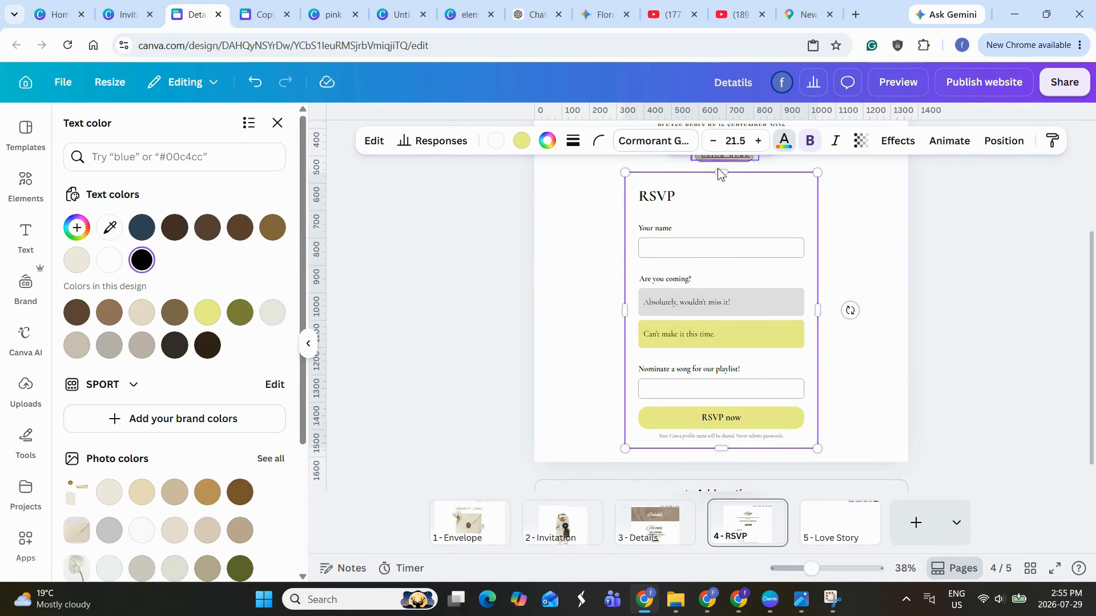
click(240, 227)
click(522, 143)
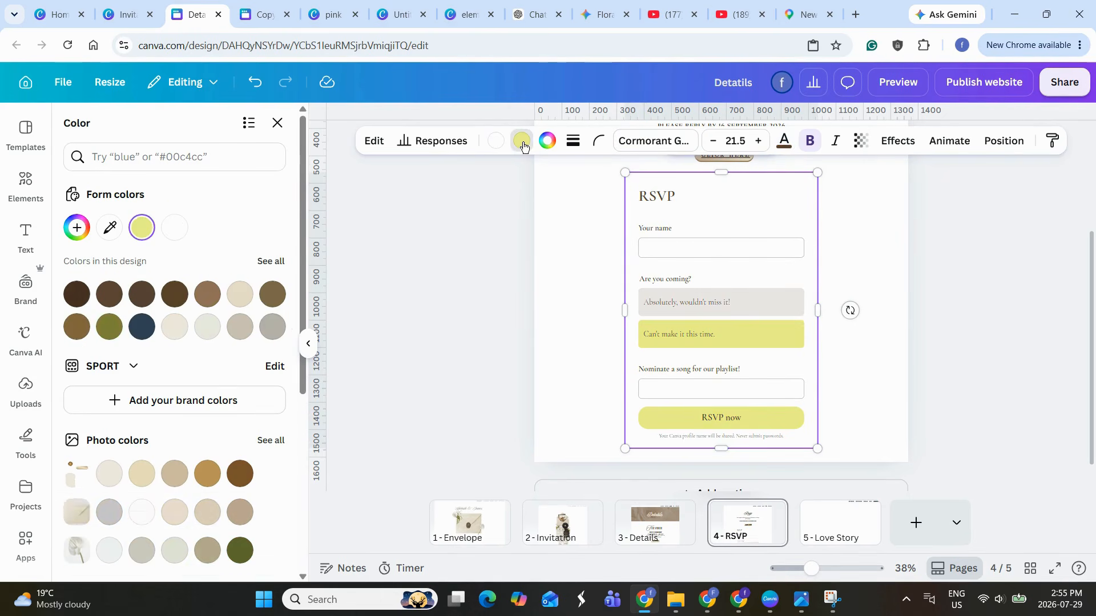
click(205, 296)
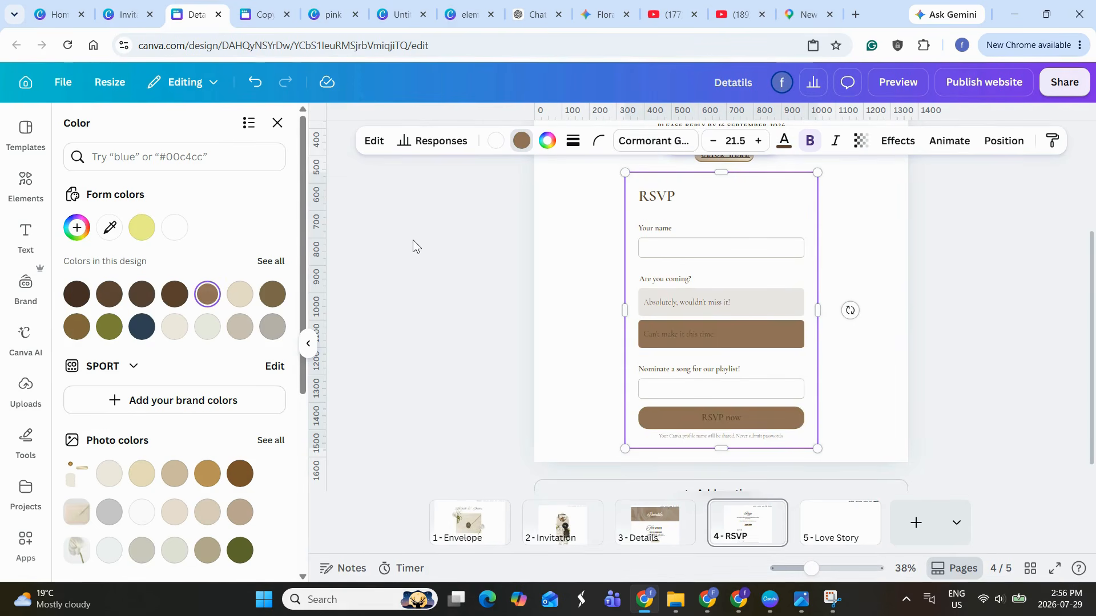
click(142, 327)
click(207, 473)
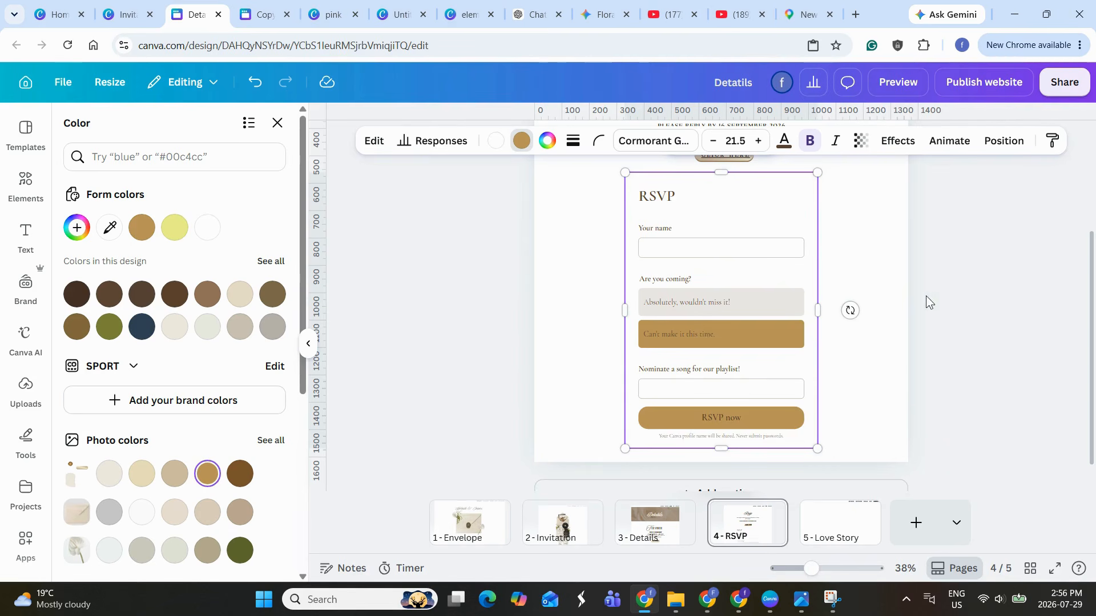
Open the RSVP form's questions for editing and select the "Your name" question
scroll(921, 285, up, 2)
scroll(915, 269, down, 1)
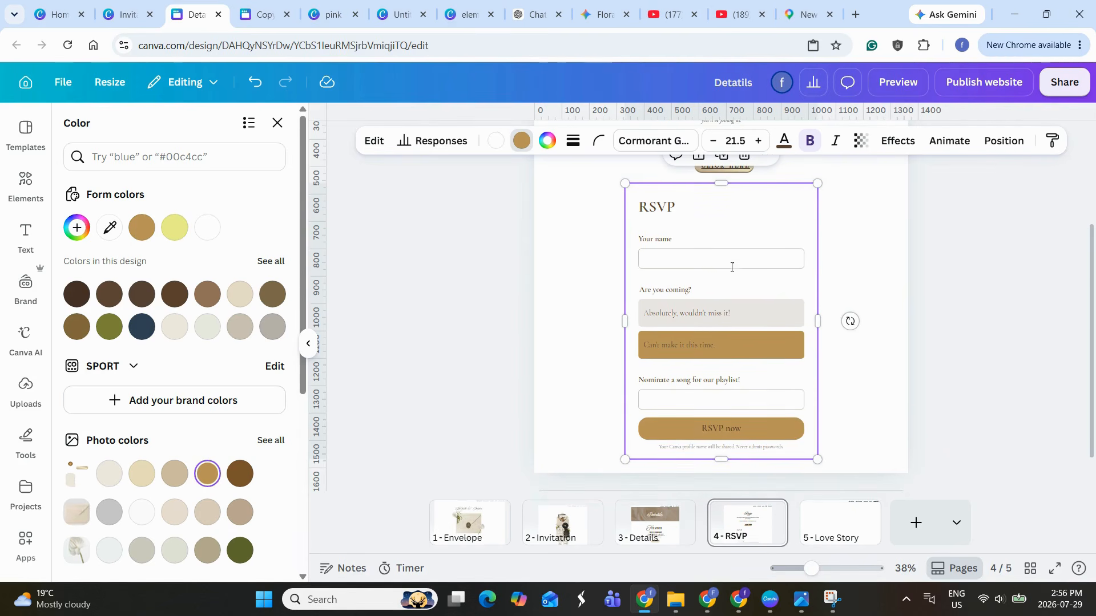
click(375, 141)
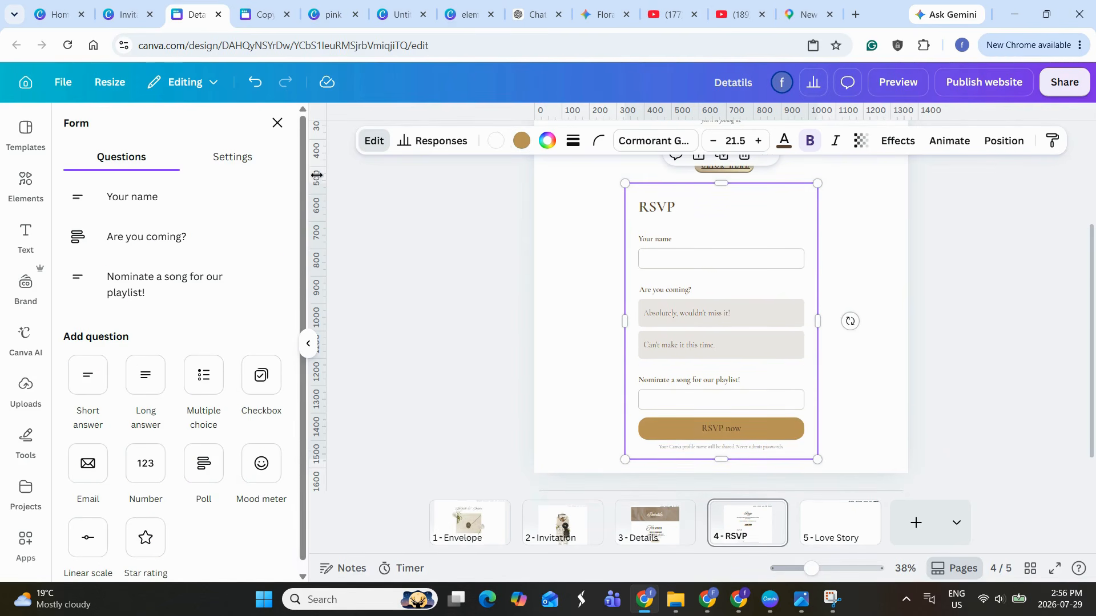
click(172, 190)
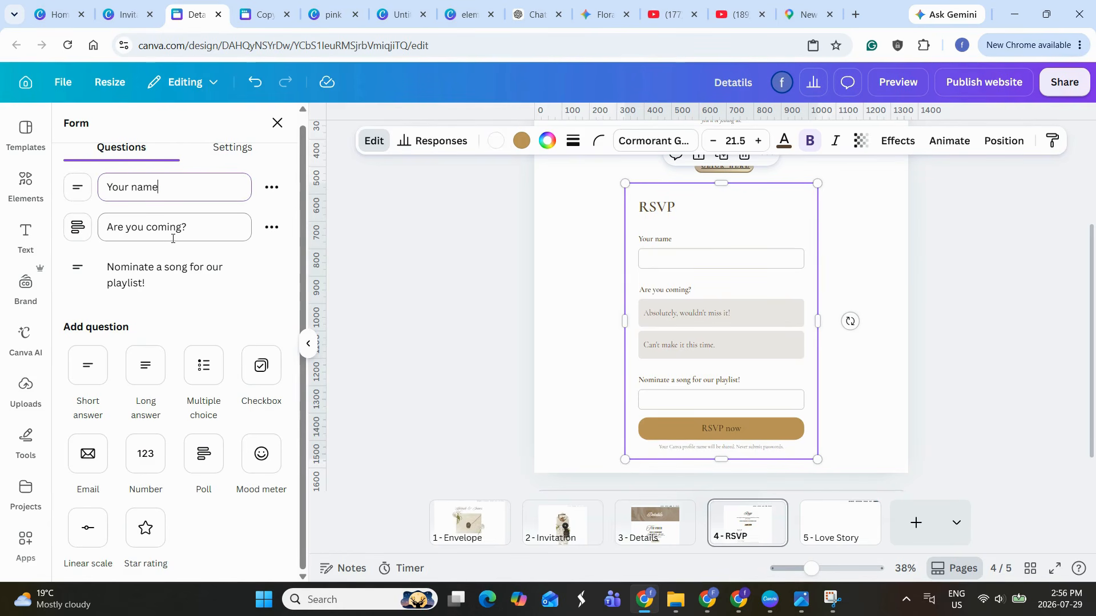
Add a new answer option to the "Are you coming?" question, then delete that option
click(122, 240)
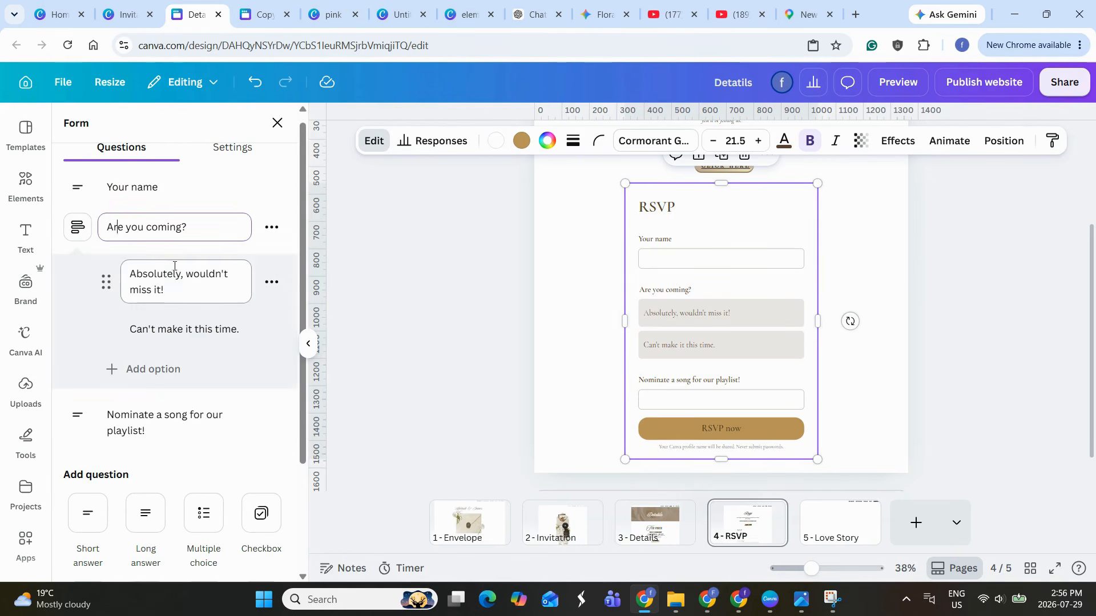
click(163, 369)
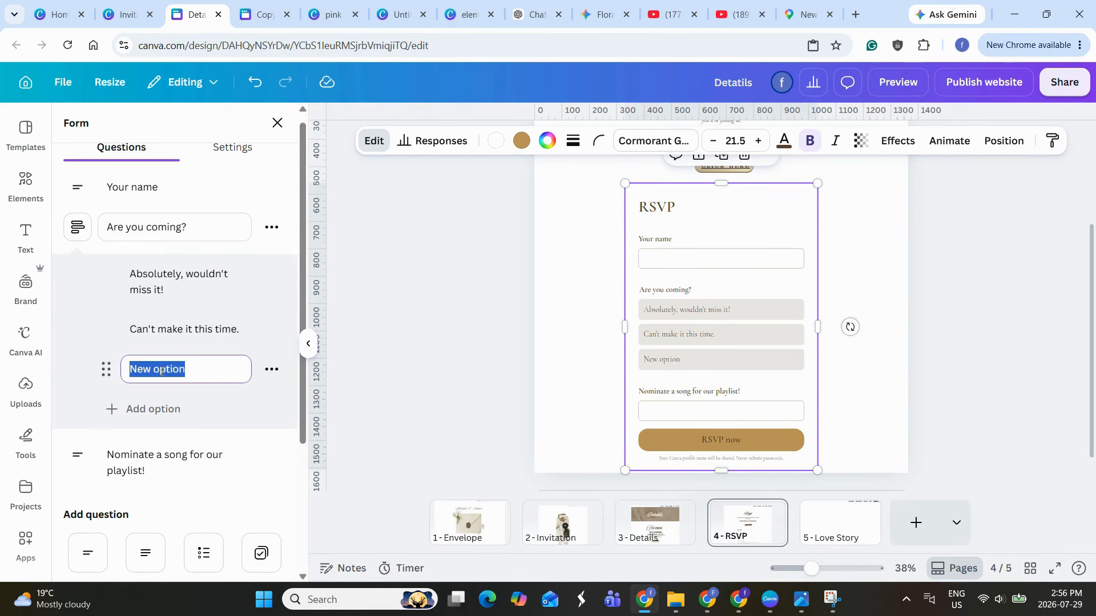
click(272, 368)
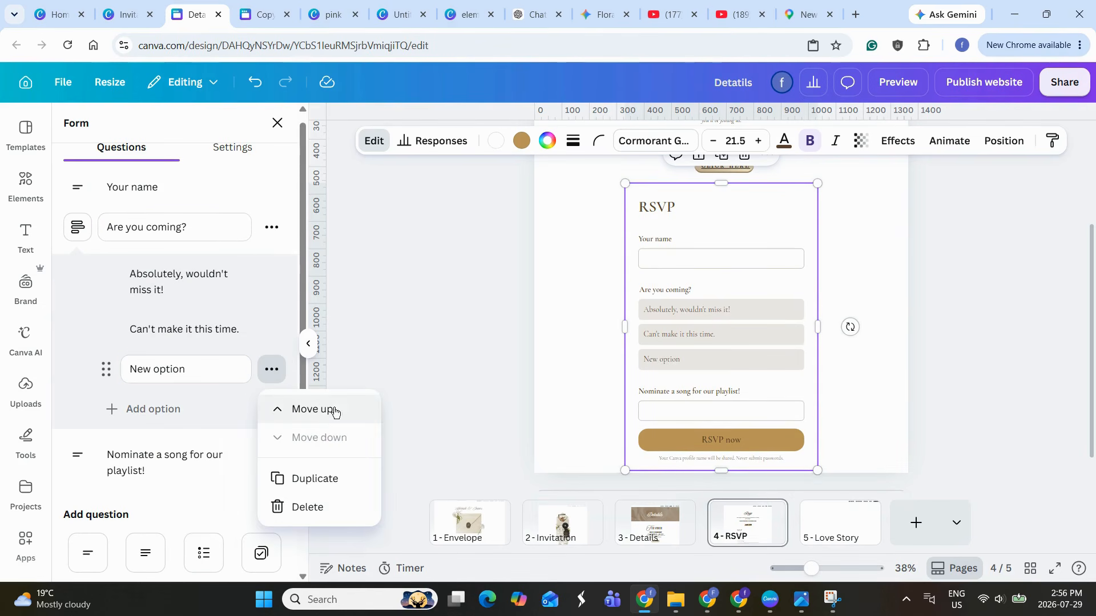
click(318, 508)
Add a multiple choice question to the RSVP form, then delete that question
drag(302, 383, 307, 493)
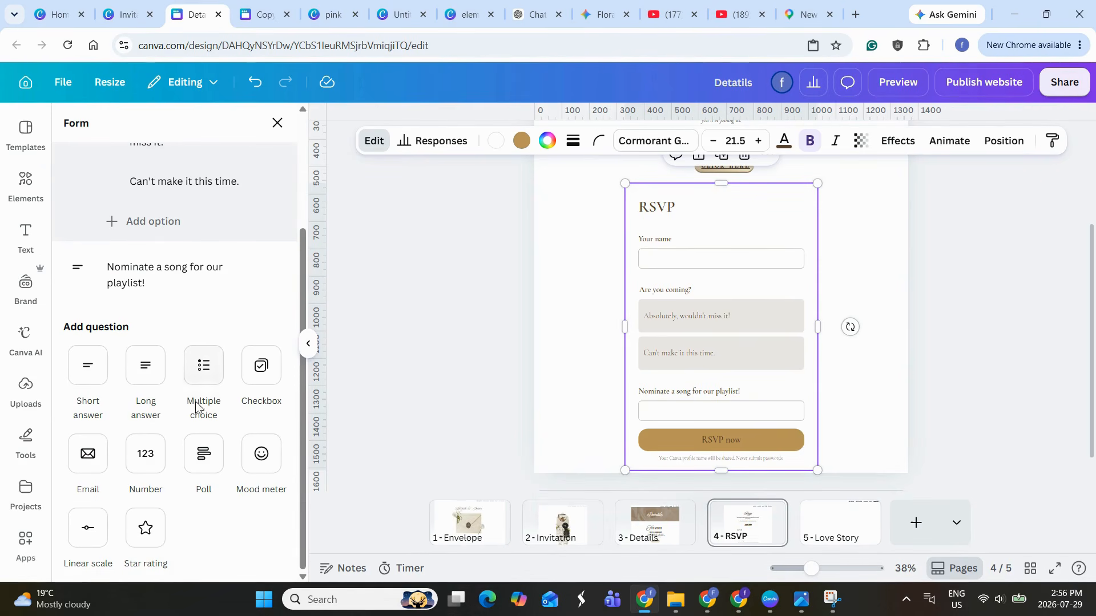
click(211, 378)
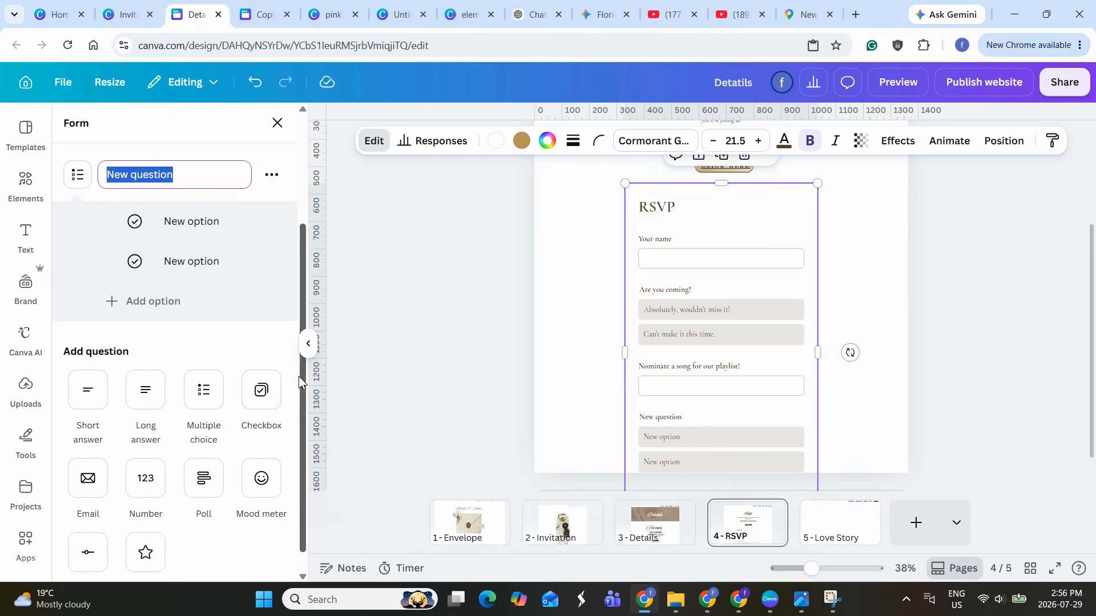
drag(302, 376, 306, 338)
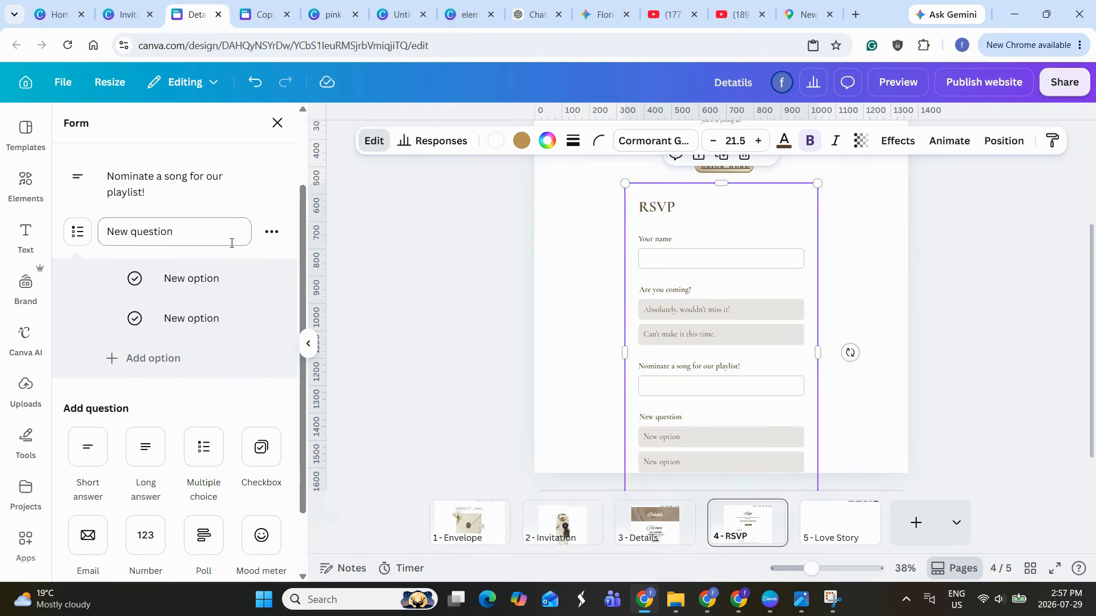
scroll(394, 315, up, 1)
click(272, 232)
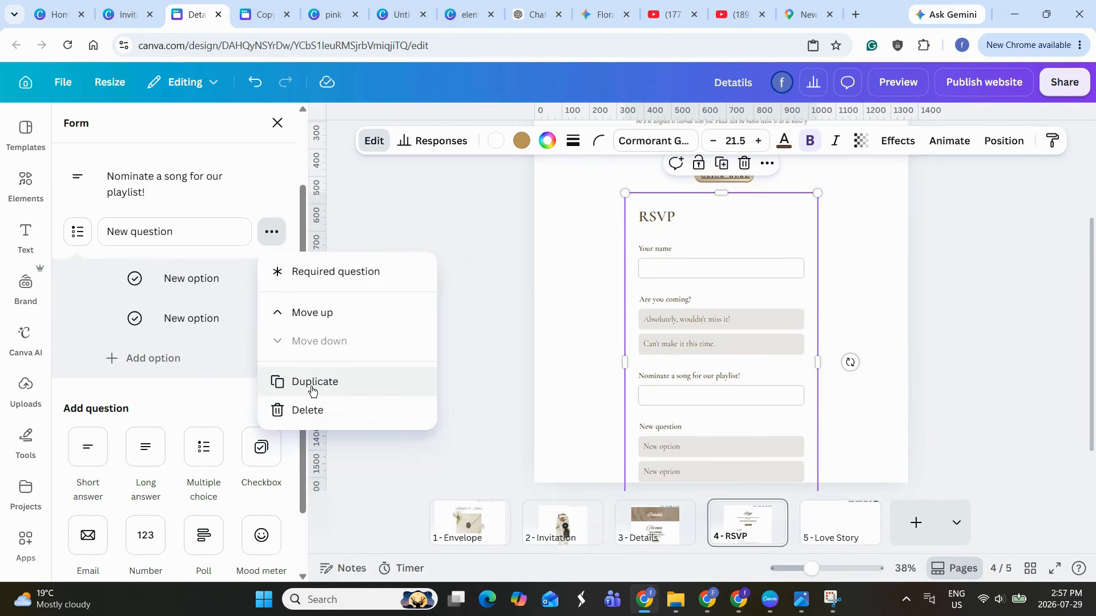
click(312, 411)
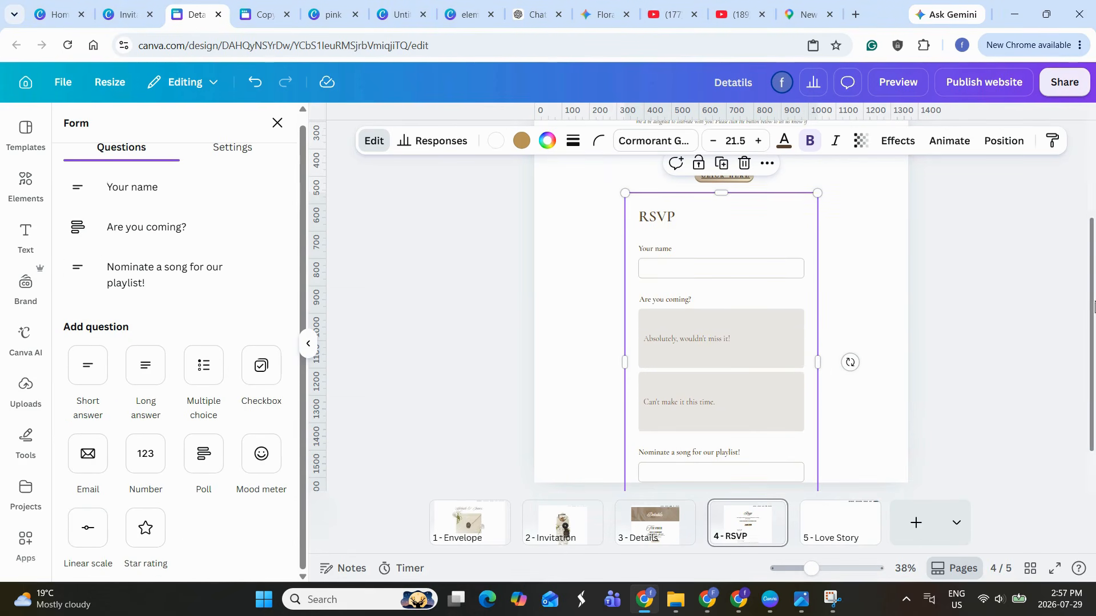
Scale down the RSVP form so that it fits entirely within the RSVP page beneath the reply button
scroll(1093, 306, down, 2)
drag(817, 482, 761, 385)
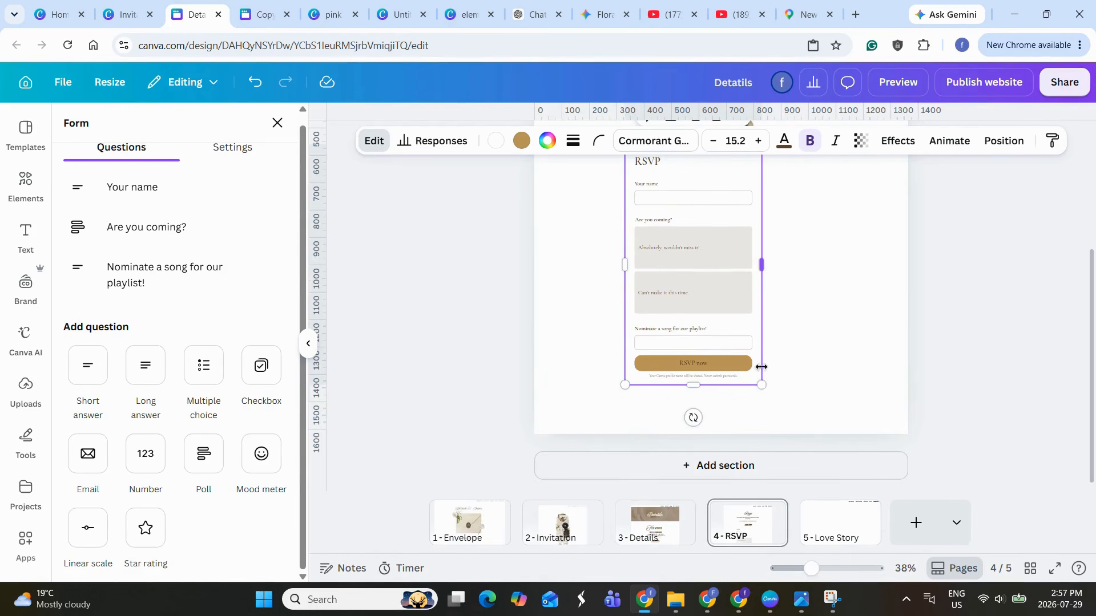
drag(762, 330, 797, 337)
click(837, 367)
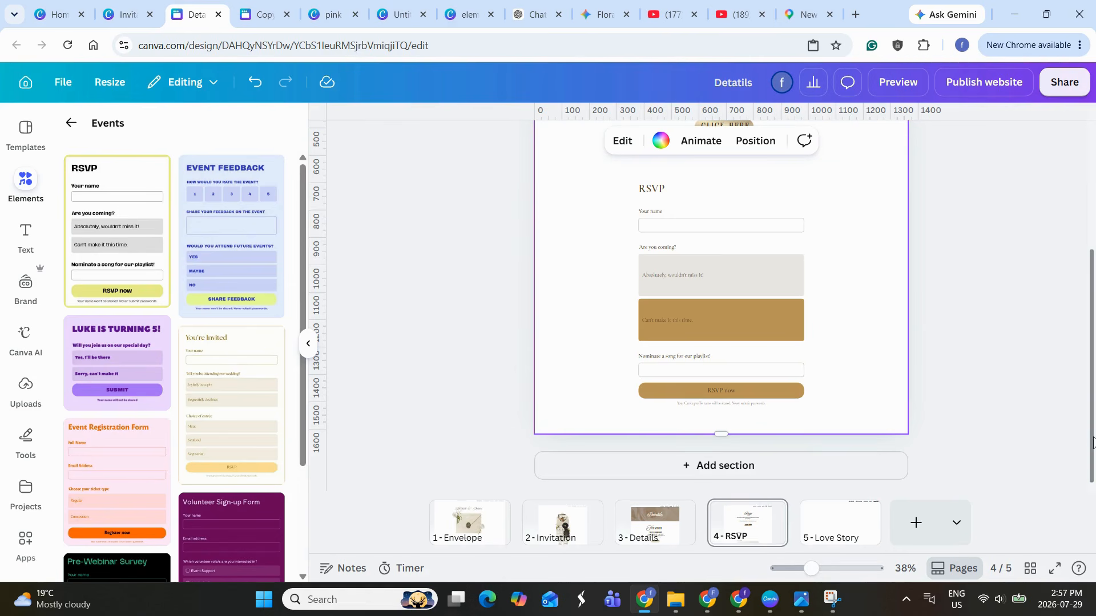
Reopen the RSVP form's questions and view the available options for the "Your name" question
drag(1092, 442, 1093, 414)
click(674, 231)
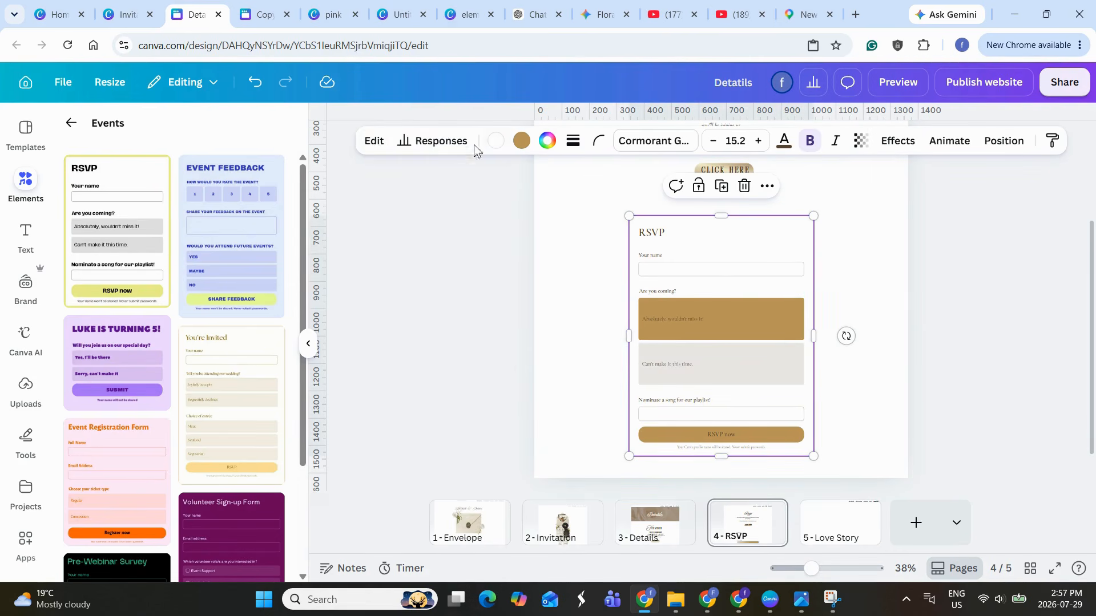
click(376, 145)
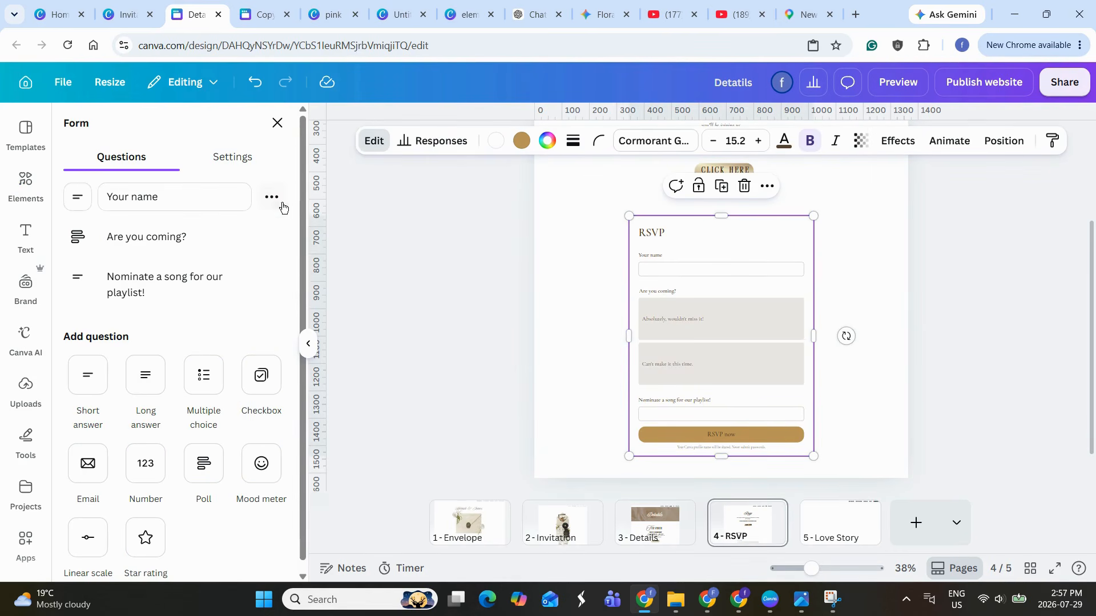
click(277, 197)
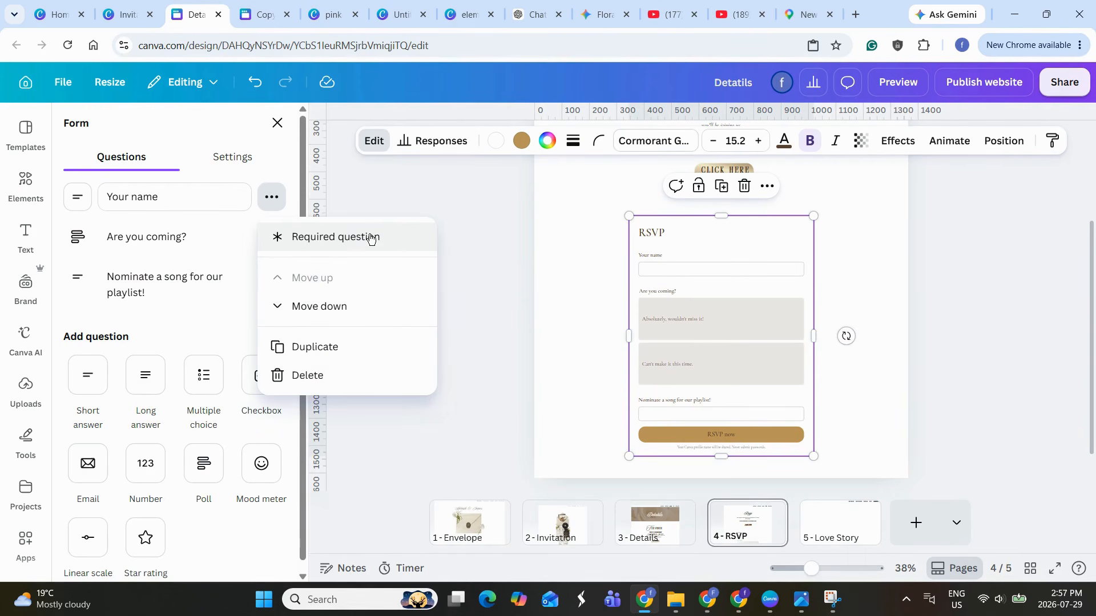
scroll(283, 242, down, 1)
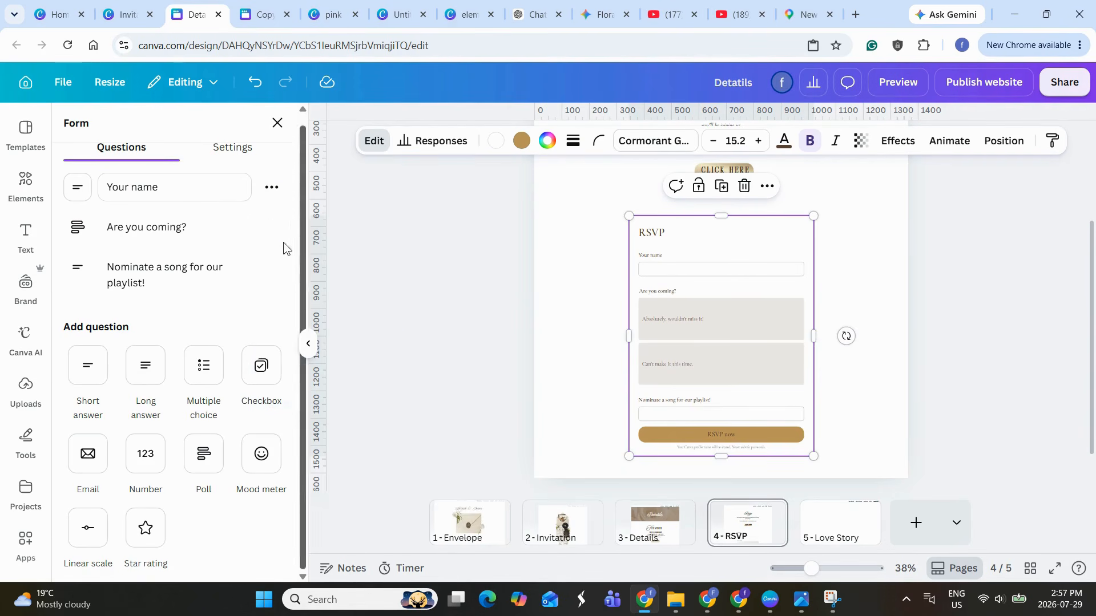
Hide the RSVP form's header in the form settings and return to the question list
click(230, 150)
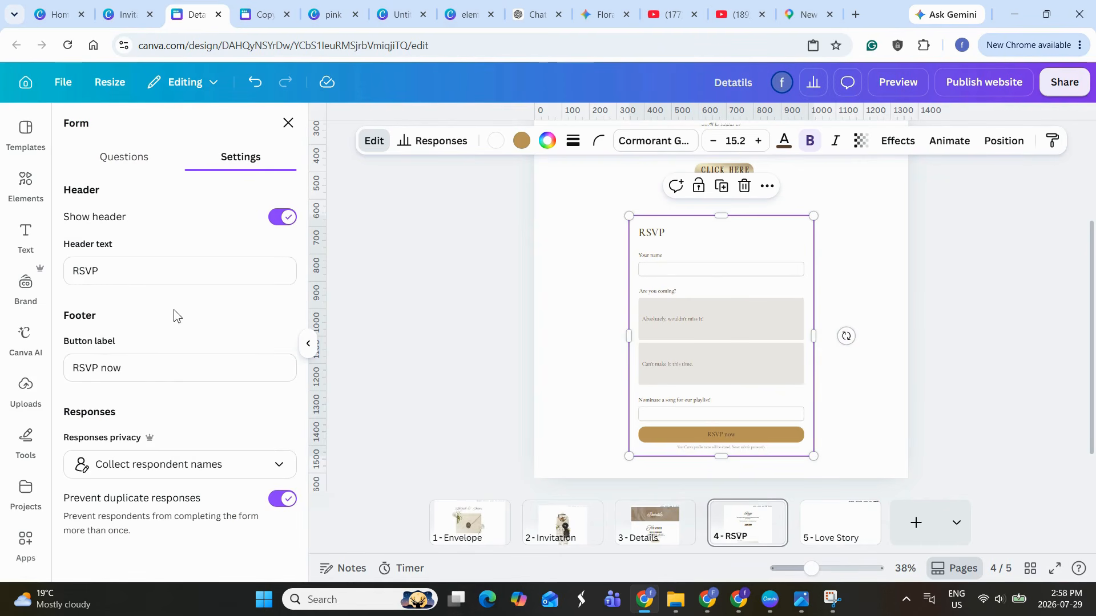
click(280, 219)
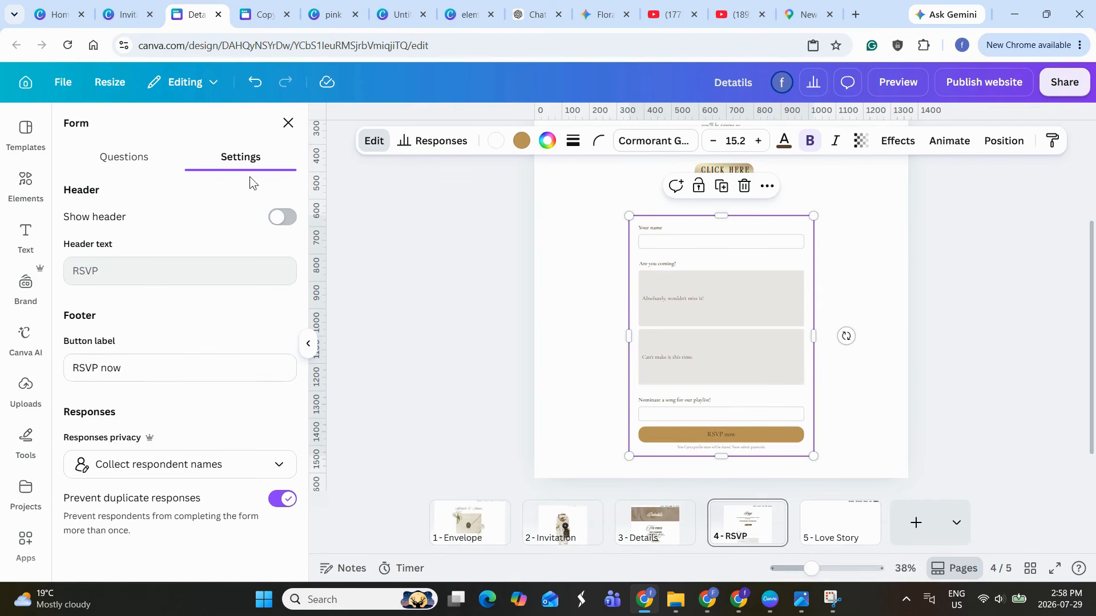
click(143, 163)
Check where the RSVP form's responses are collected and return to its questions
click(442, 151)
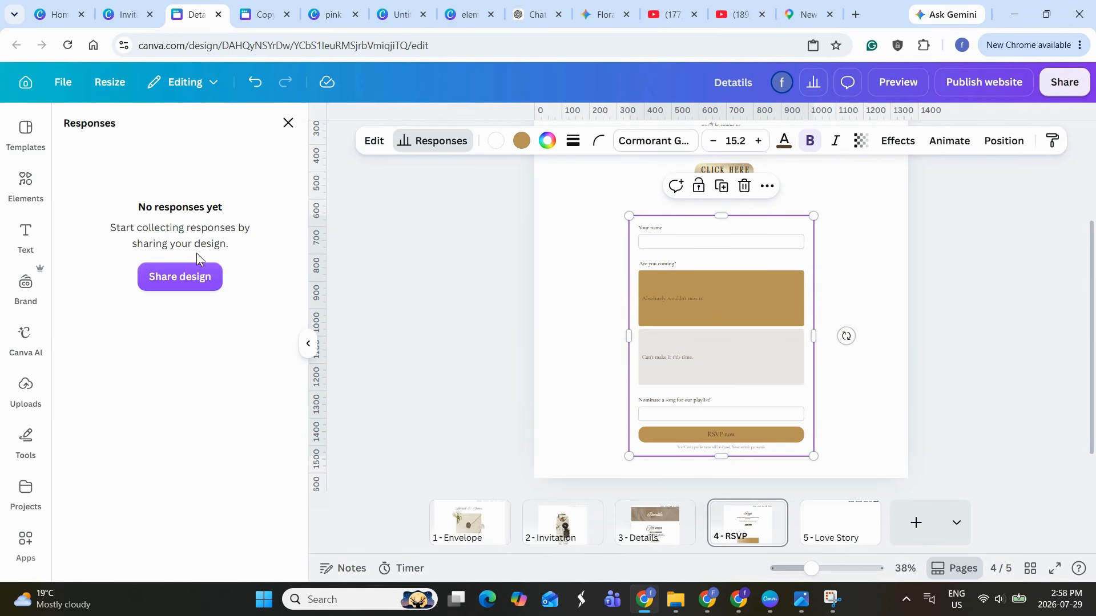
click(374, 141)
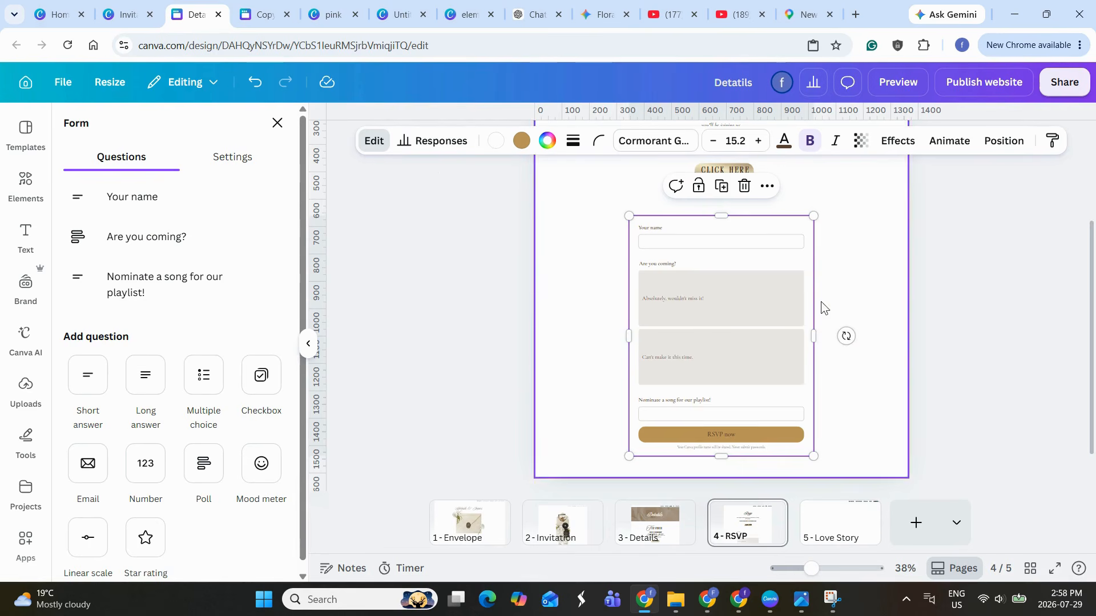
drag(1091, 314, 1091, 273)
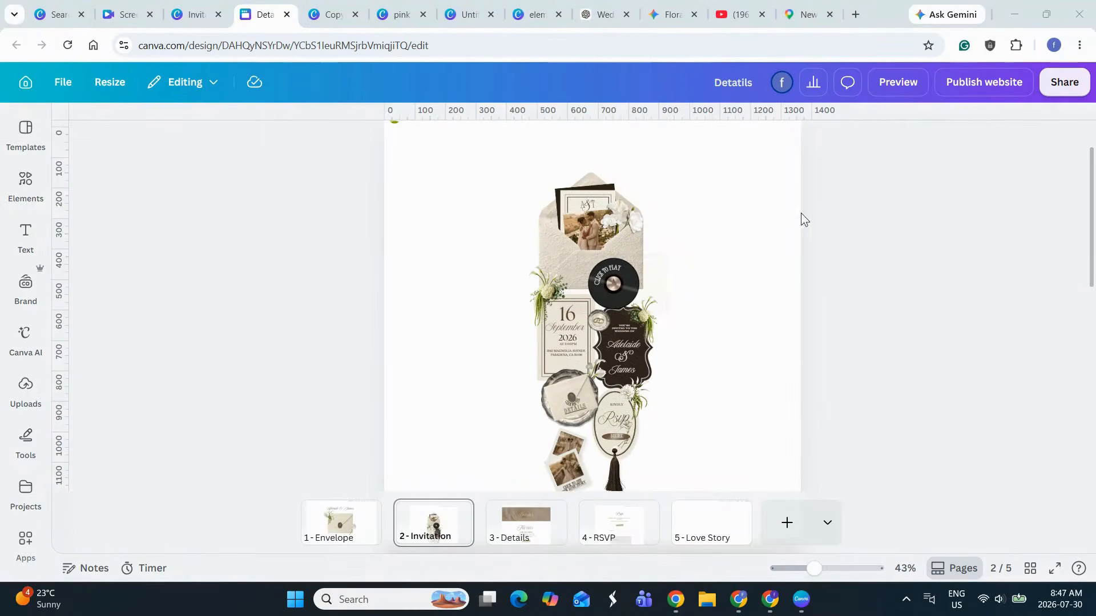
Preview the website, testing the envelope's link to the invitation page and looking through the details page down to the timeline
click(890, 93)
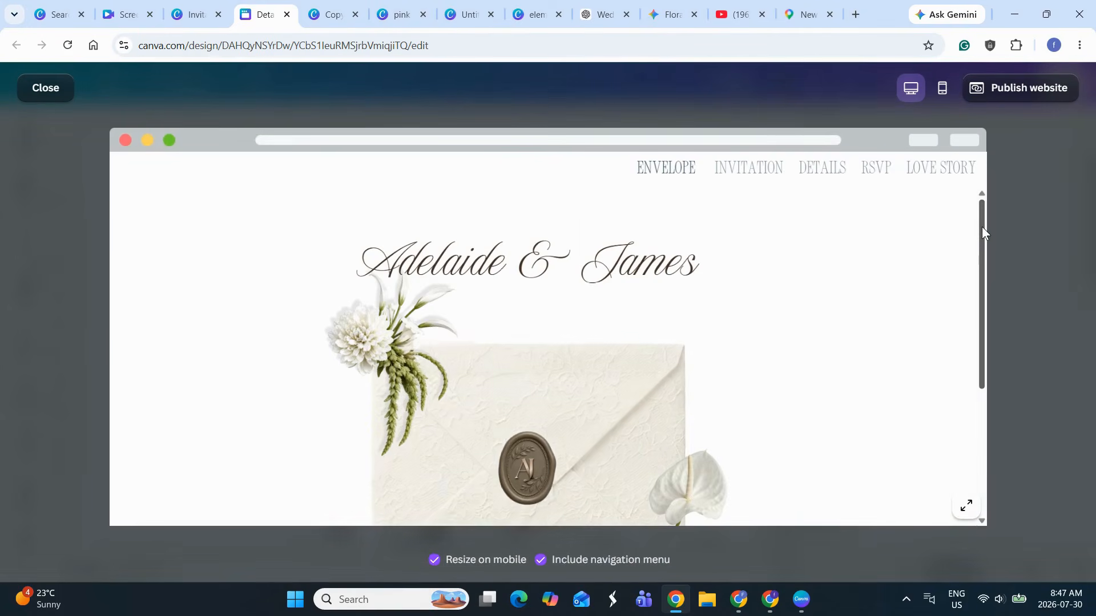
drag(983, 246, 985, 274)
click(523, 390)
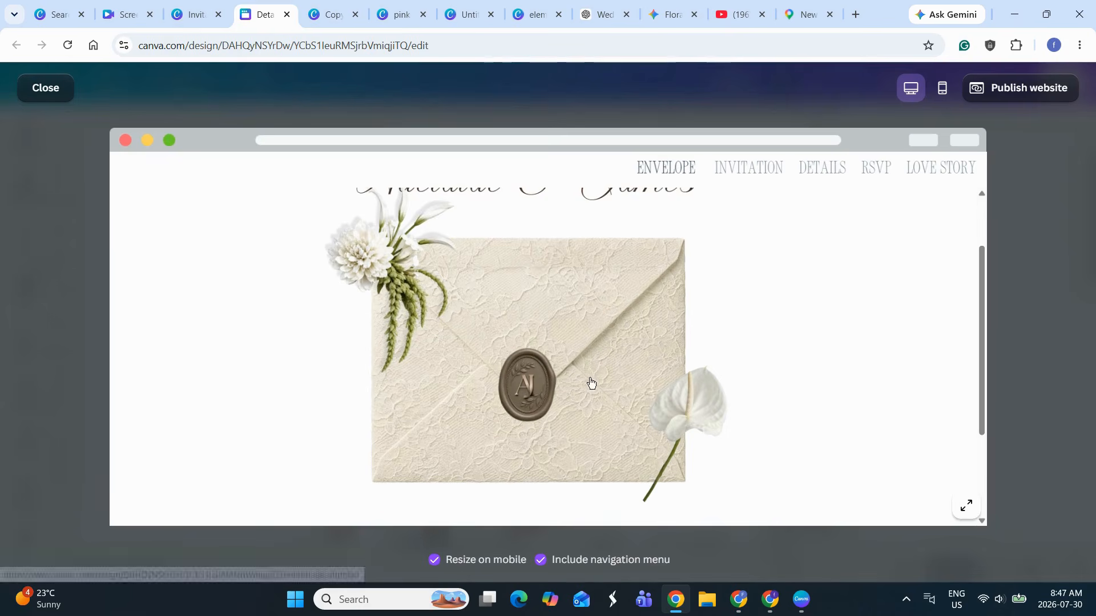
drag(985, 227, 1029, 420)
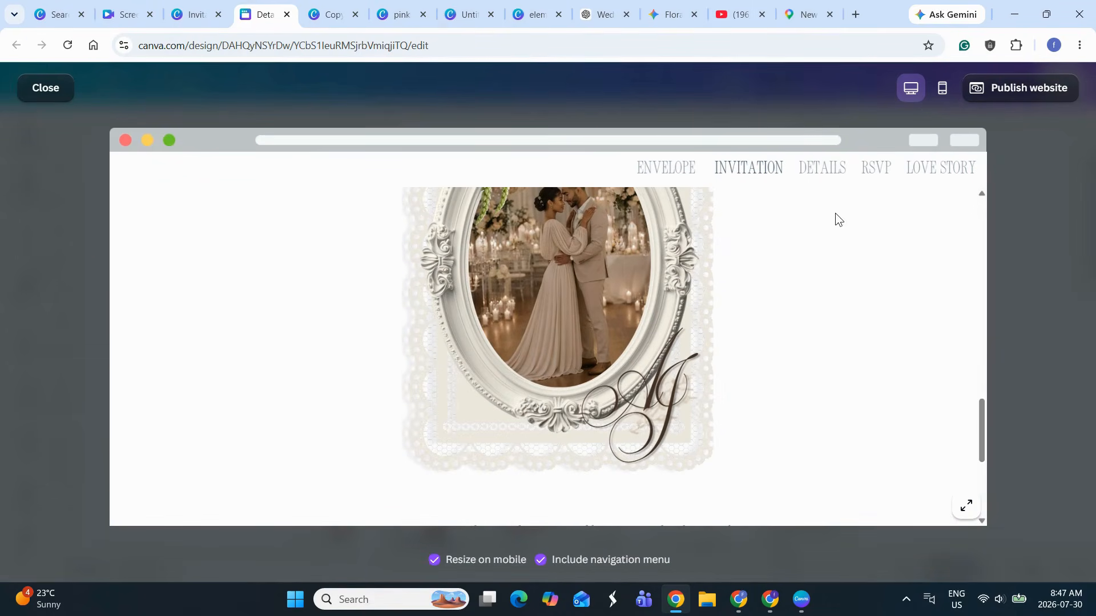
click(875, 228)
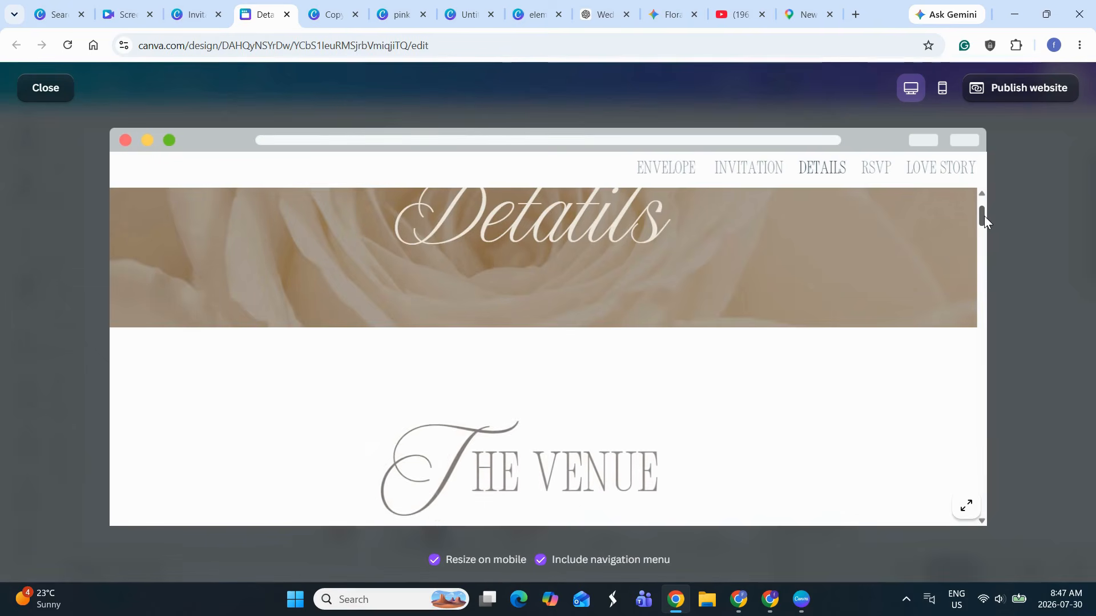
drag(984, 216, 979, 300)
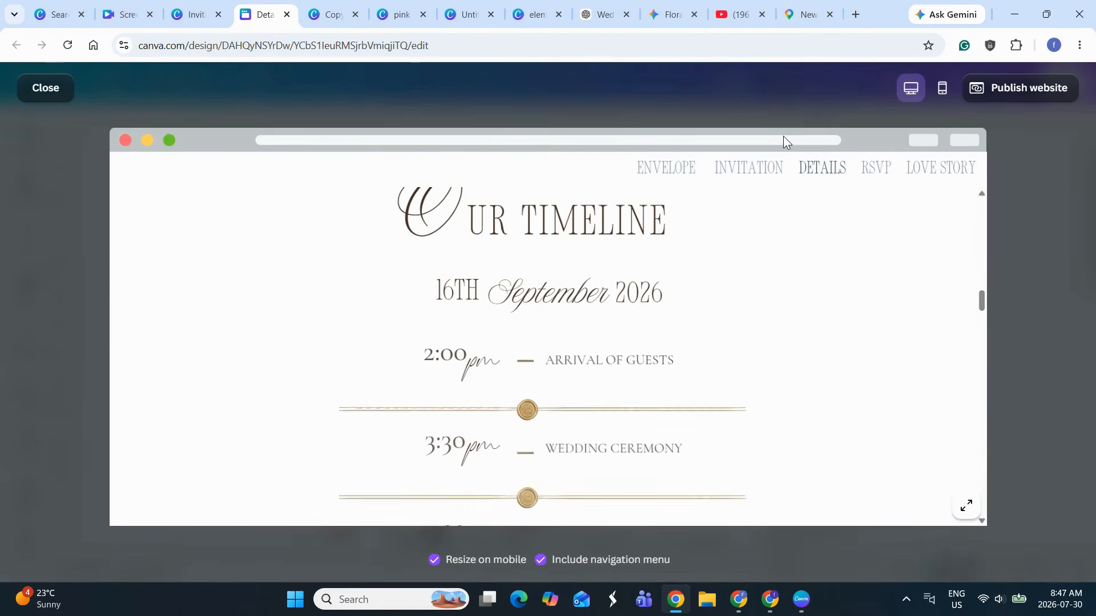
Return to the invitation page in the preview, follow its RSVP link and examine the embedded form
click(742, 173)
drag(978, 225, 976, 283)
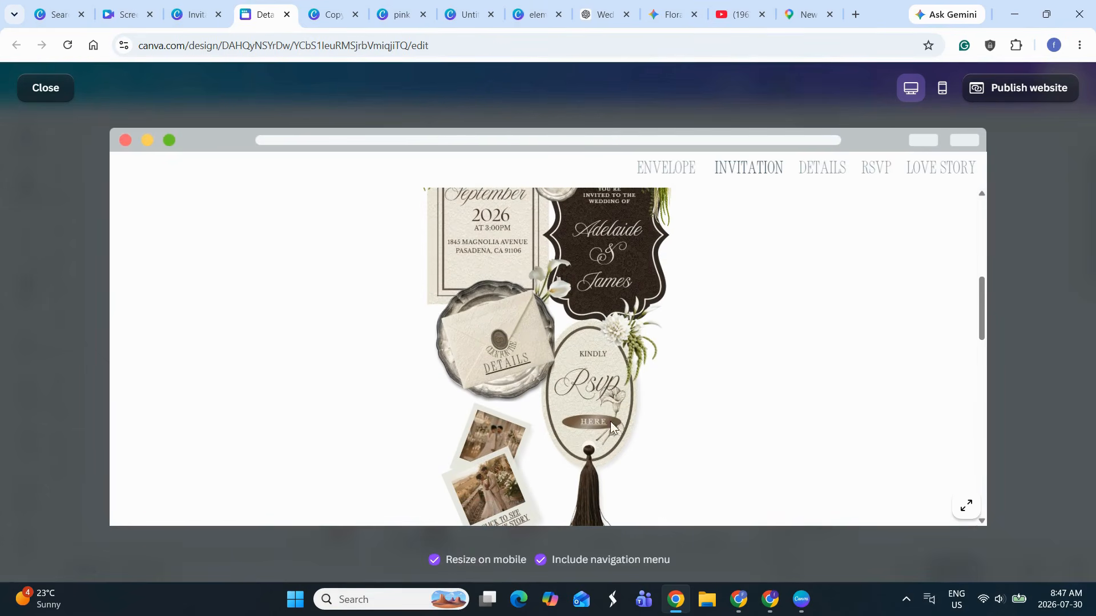
click(594, 434)
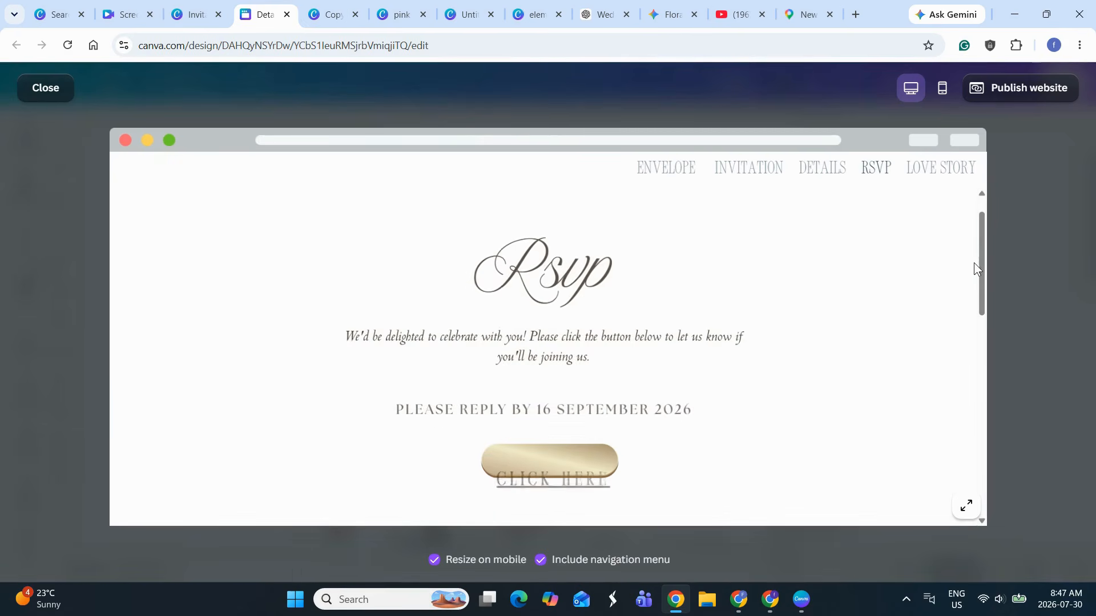
drag(983, 270, 969, 337)
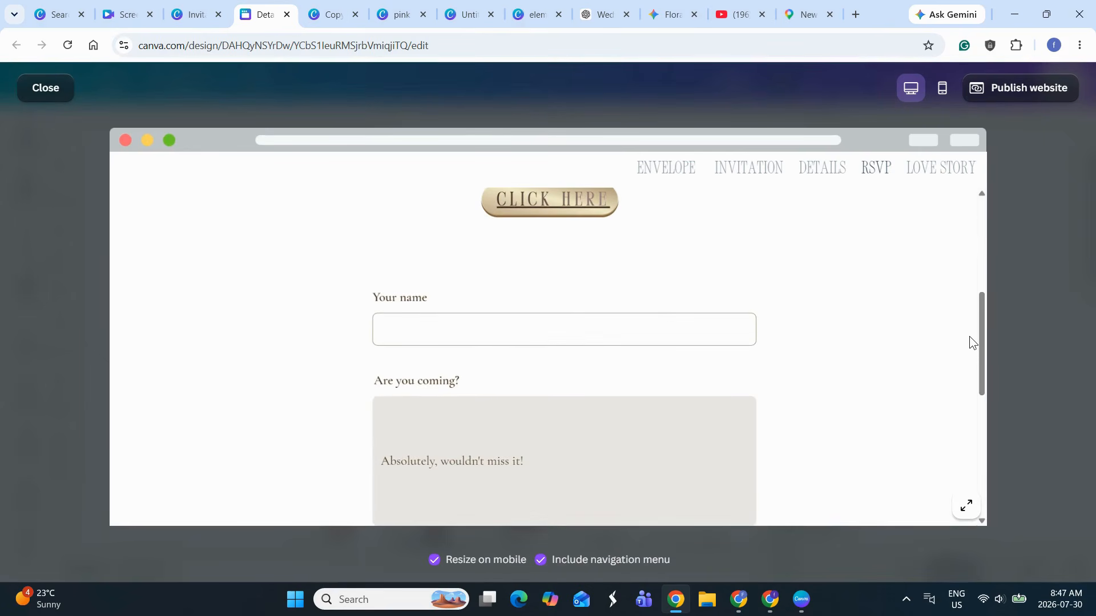